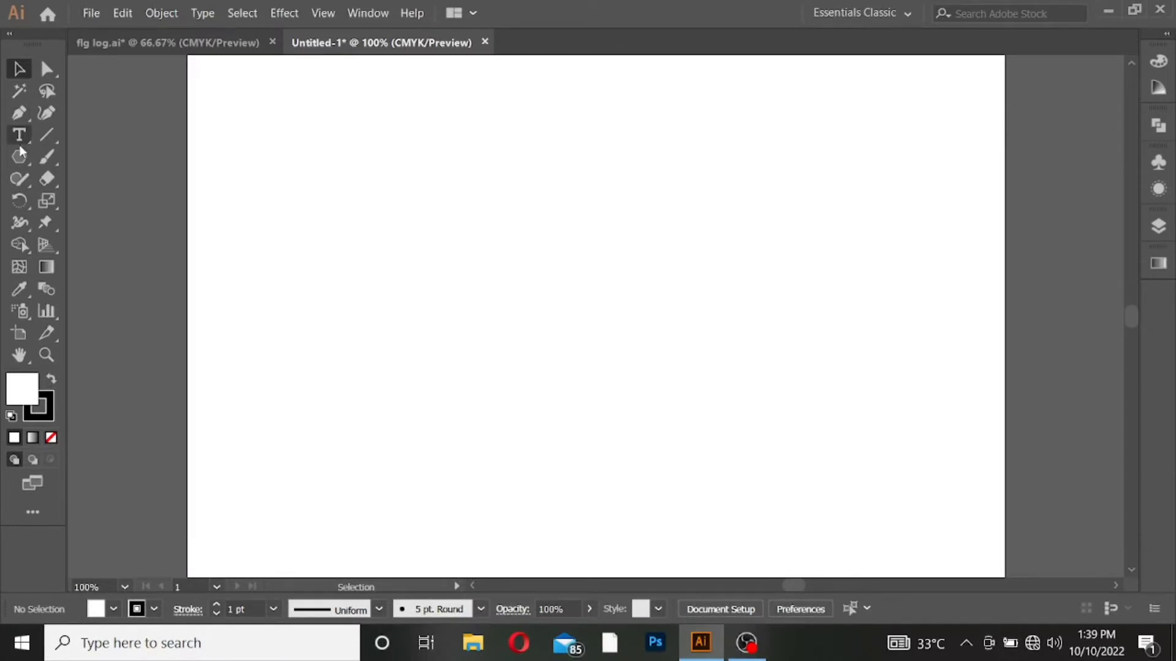
- Draw a large triangle with the Star tool, reducing the number of points to three
left_click_drag(20, 165, 93, 247)
left_click_drag(436, 197, 548, 298)
key("Up")
key("Up")
key("Down")
key("Down")
key("v")
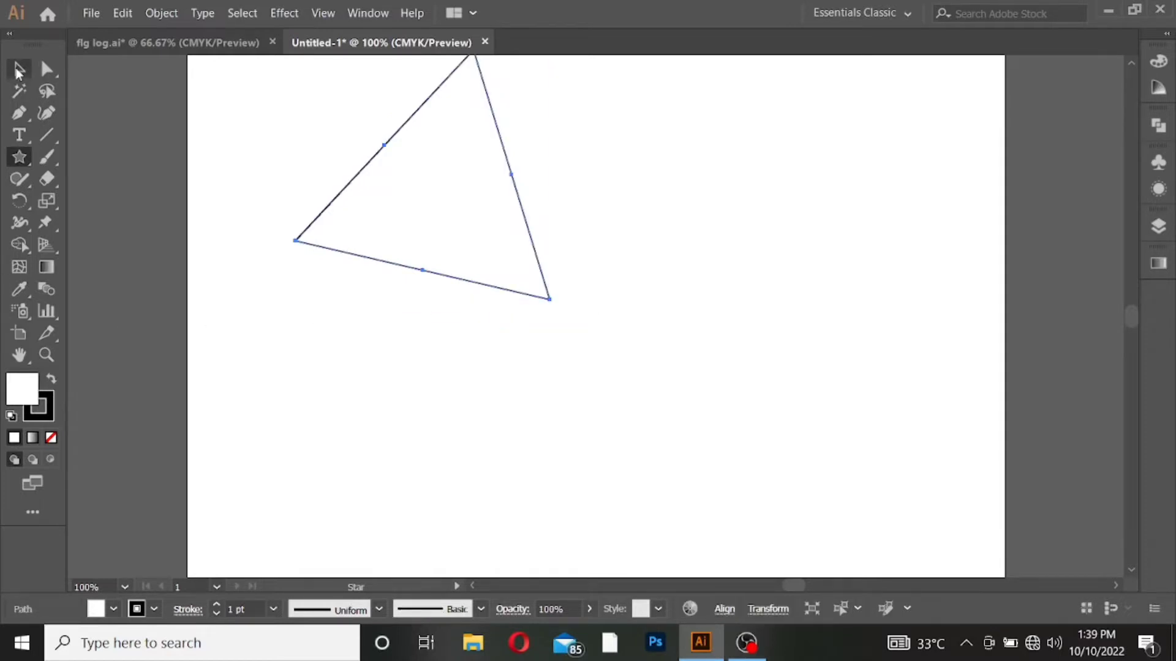
- Move the triangle down onto the artboard and rotate it so that one corner points downward
left_click_drag(409, 266, 442, 347)
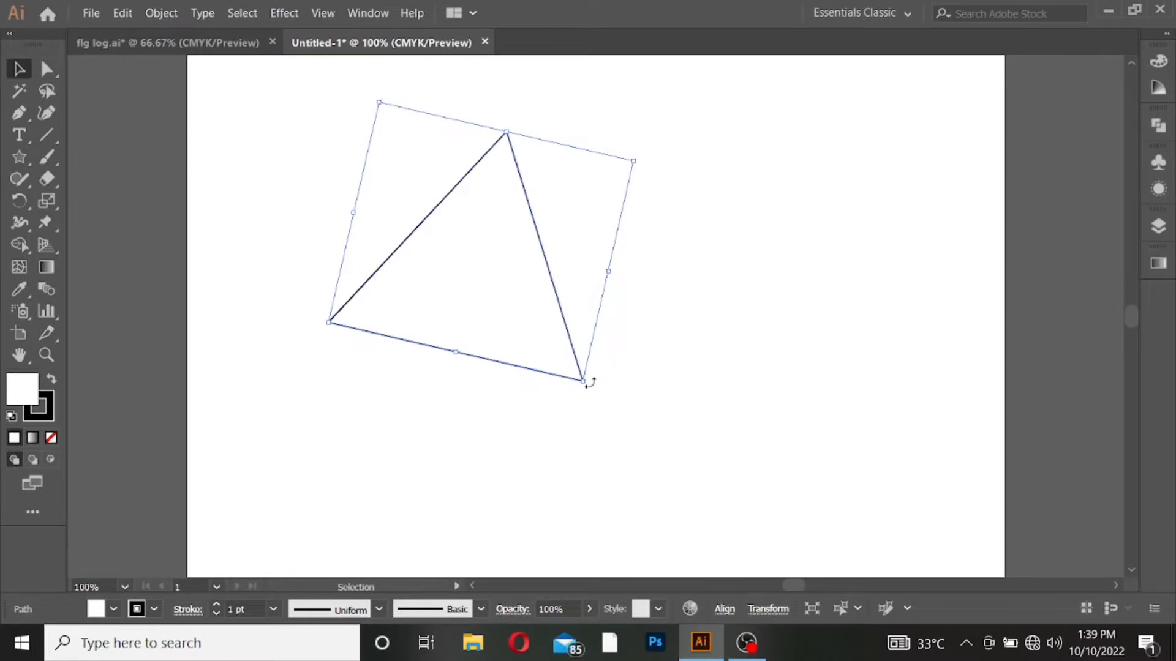
left_click_drag(588, 384, 449, 433)
left_click(560, 353)
left_click(514, 296)
left_click(828, 291)
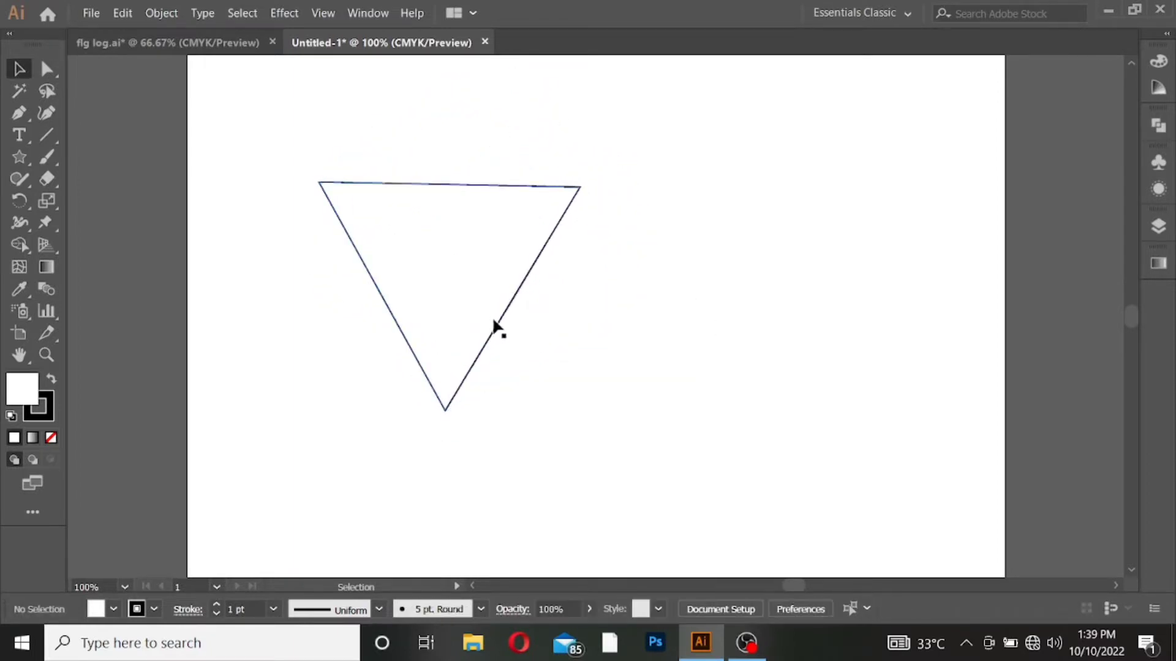
- Duplicate the inverted triangle slightly lower and to its left, and remove the fill so both outlines overlap visibly
left_click(499, 321)
left_click_drag(499, 321, 557, 362, "alt")
left_click_drag(564, 300, 475, 269)
left_click(50, 437)
key("ctrl+shift+a")
left_click(465, 306)
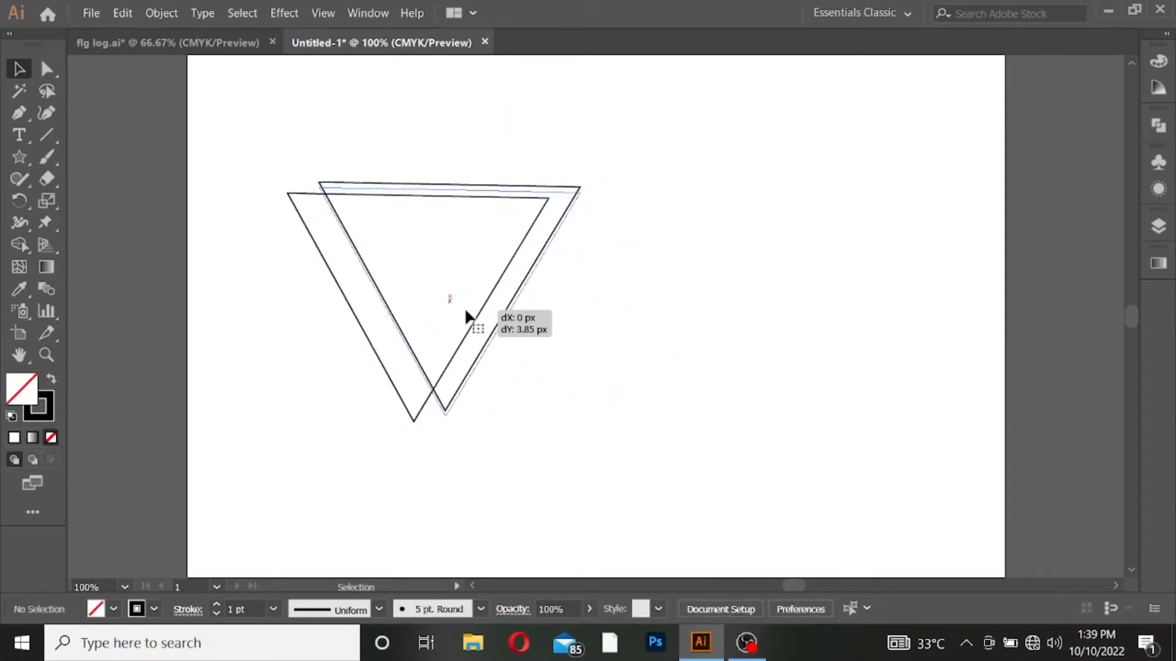
left_click(634, 299)
mouse_move(461, 336)
left_mouse_down()
mouse_move(455, 362)
mouse_move(469, 343)
left_mouse_up()
- Draw a nearly vertical line through both triangles, from above their upper edges to below their lower tips
left_click(202, 153)
left_click(47, 135)
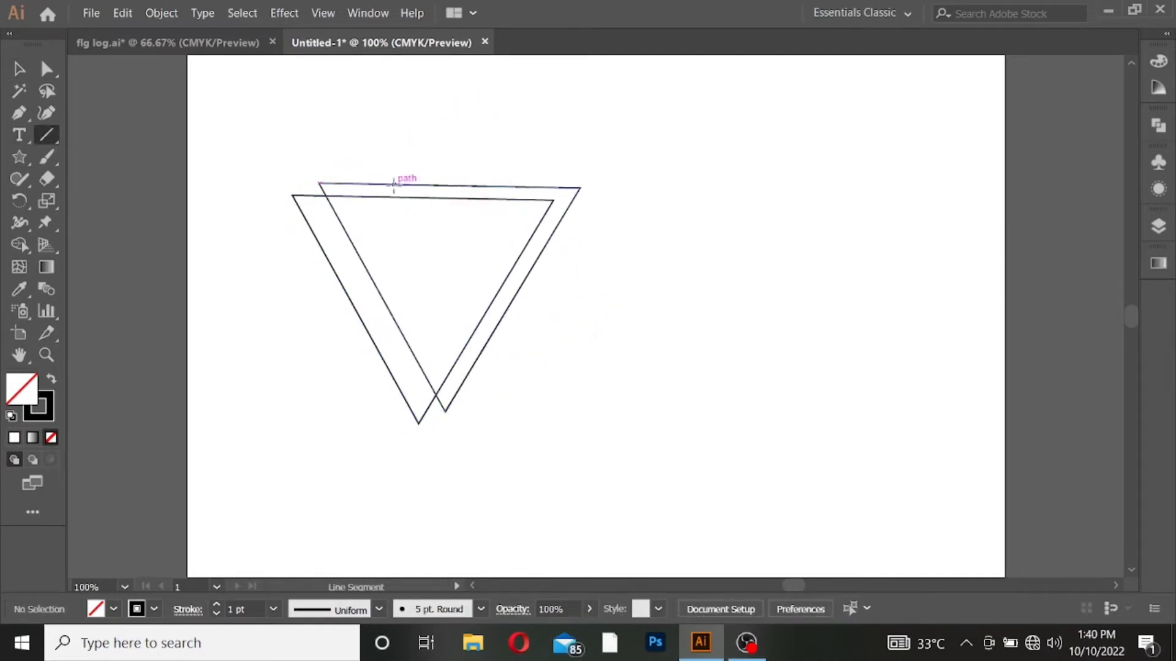
left_click(408, 198)
key("Escape")
left_click_drag(411, 174, 430, 428)
- Select everything and use the Shape Builder to delete the regions left of the line and the inner area, leaving a 7-shaped outline
key("v")
key("ctrl+a")
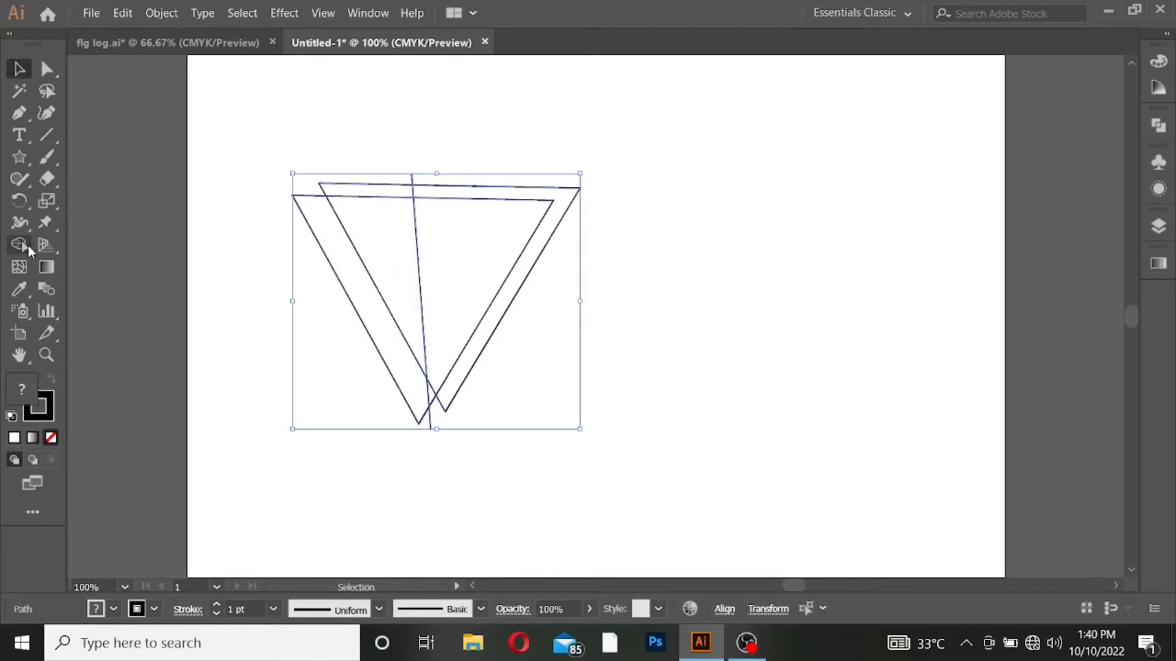
left_click(19, 244)
left_click_drag(322, 226, 345, 185)
left_click(345, 192, "alt")
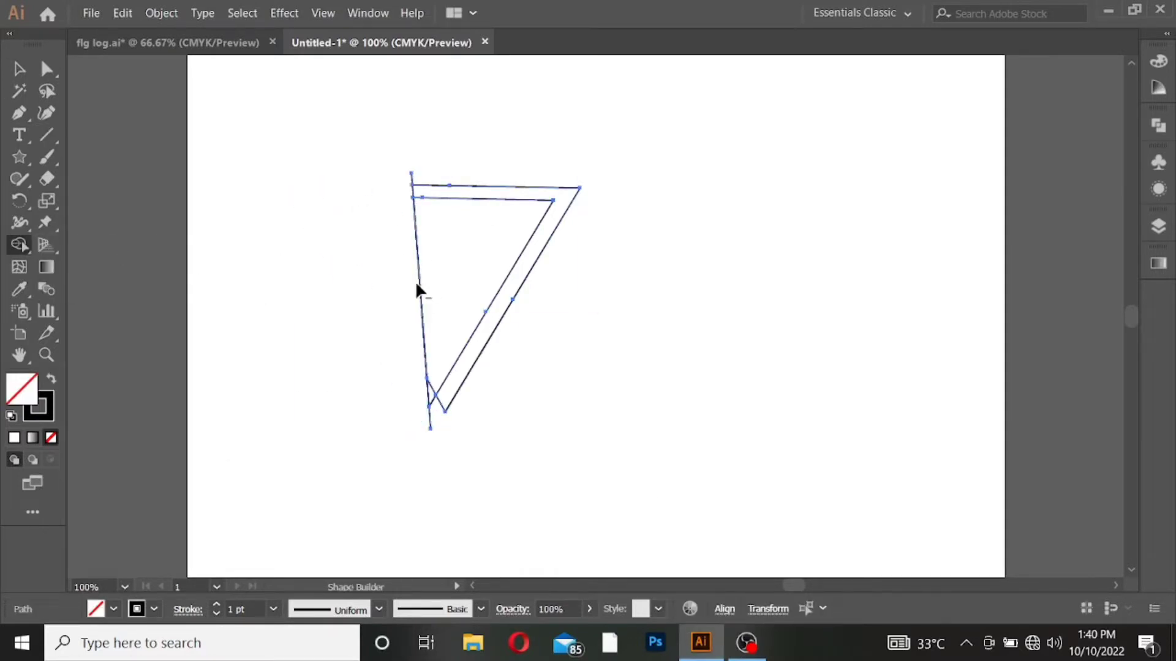
left_click(420, 301, "alt")
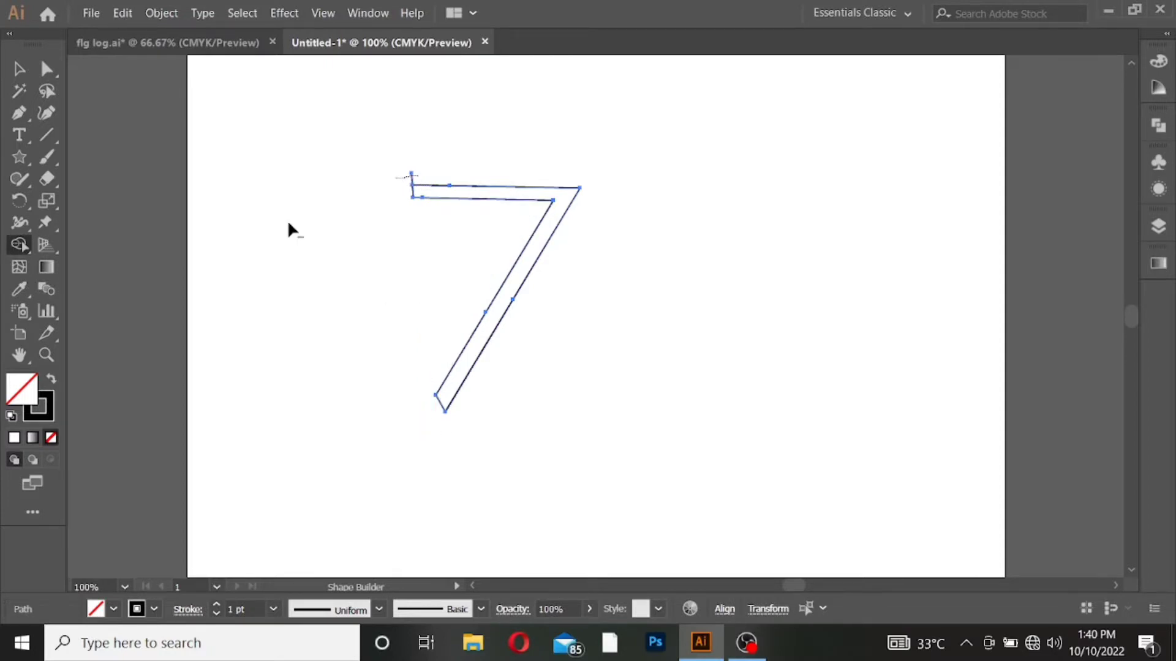
- Group the pieces of the 7-shaped outline and deselect it
left_click(19, 68)
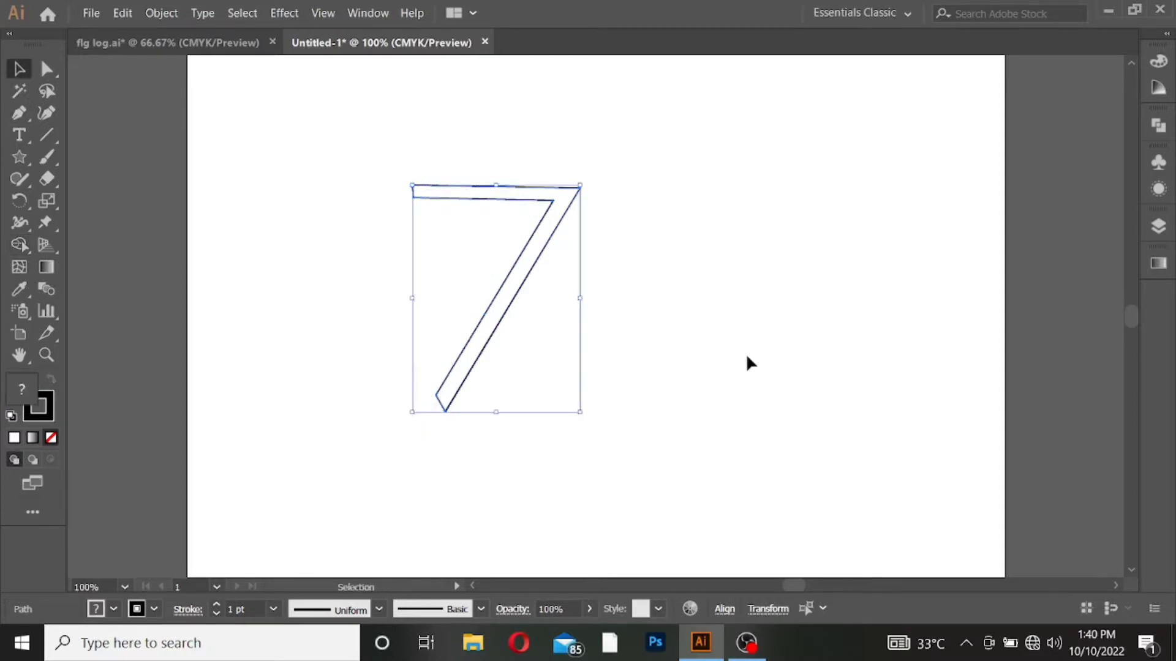
right_click(488, 251)
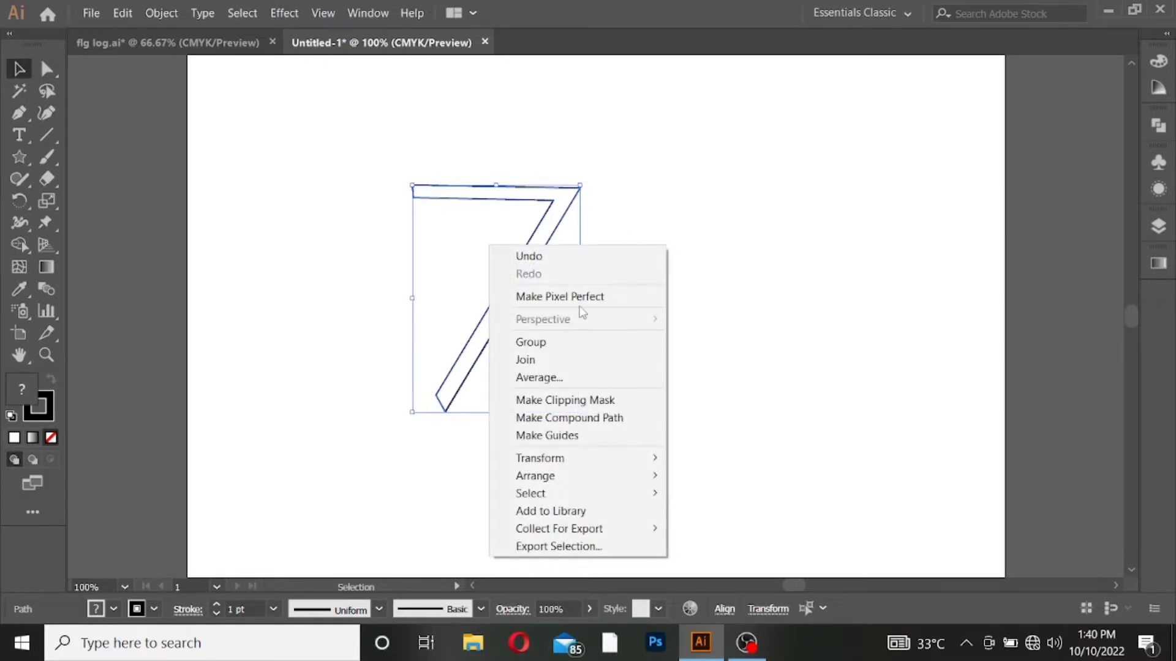
left_click(559, 352)
left_click(821, 278)
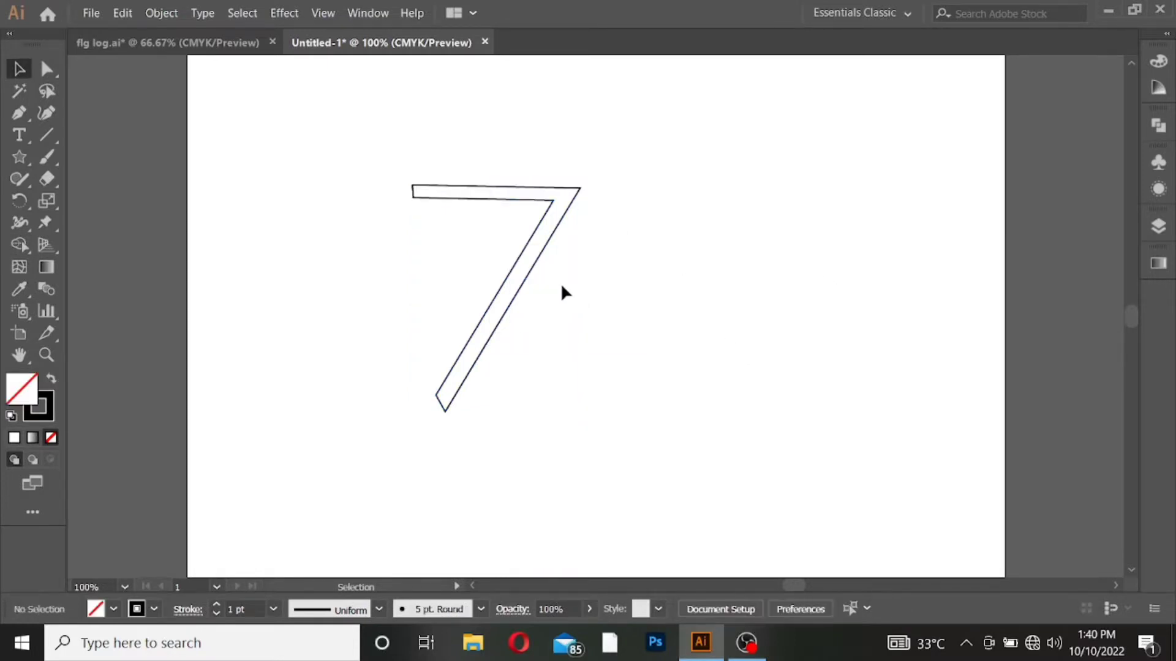
- Draw a large hexagon with the Polygon tool and place it right beside the 7-shaped outline, with their tops nearly level
left_click(19, 158)
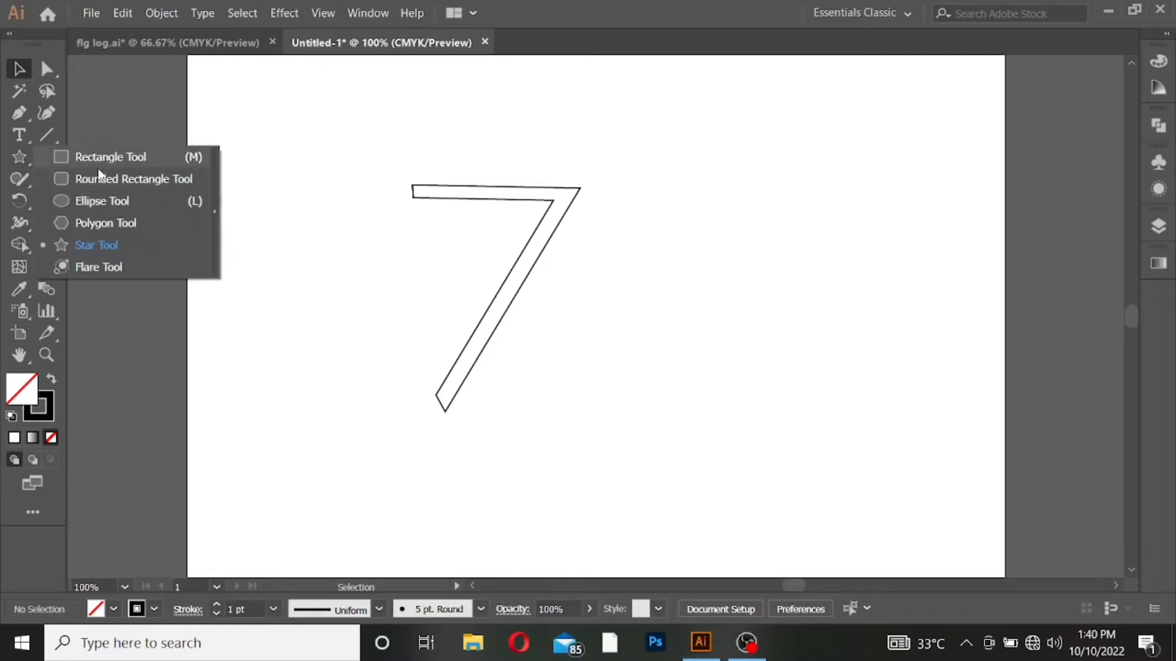
left_click(99, 225)
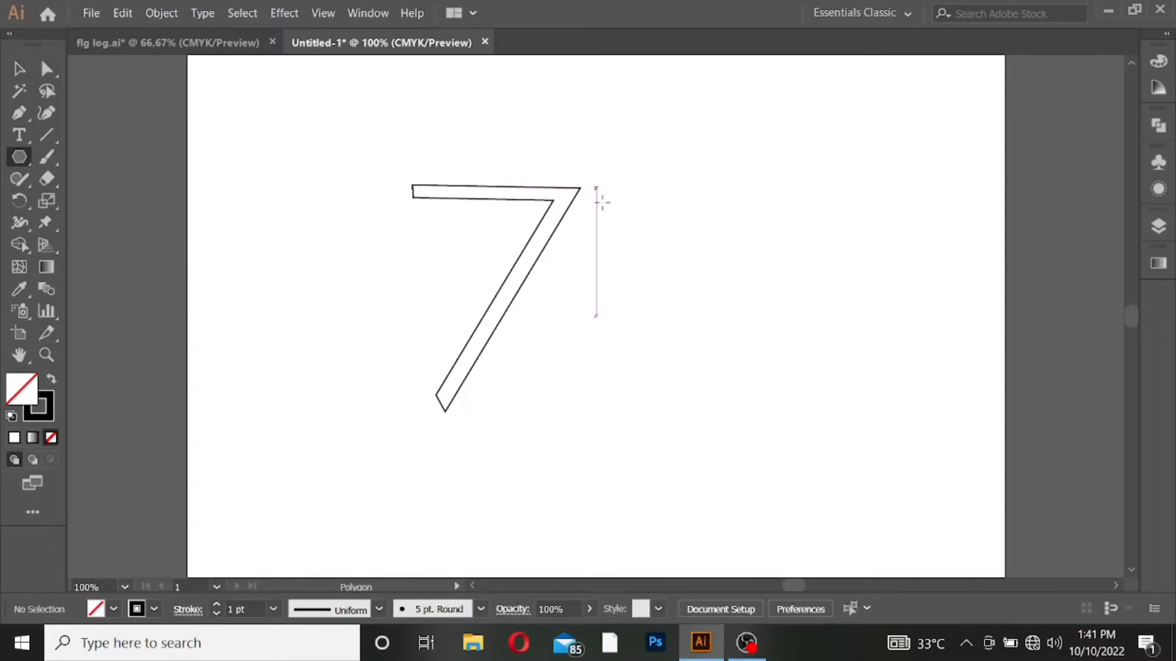
left_click_drag(596, 185, 703, 291)
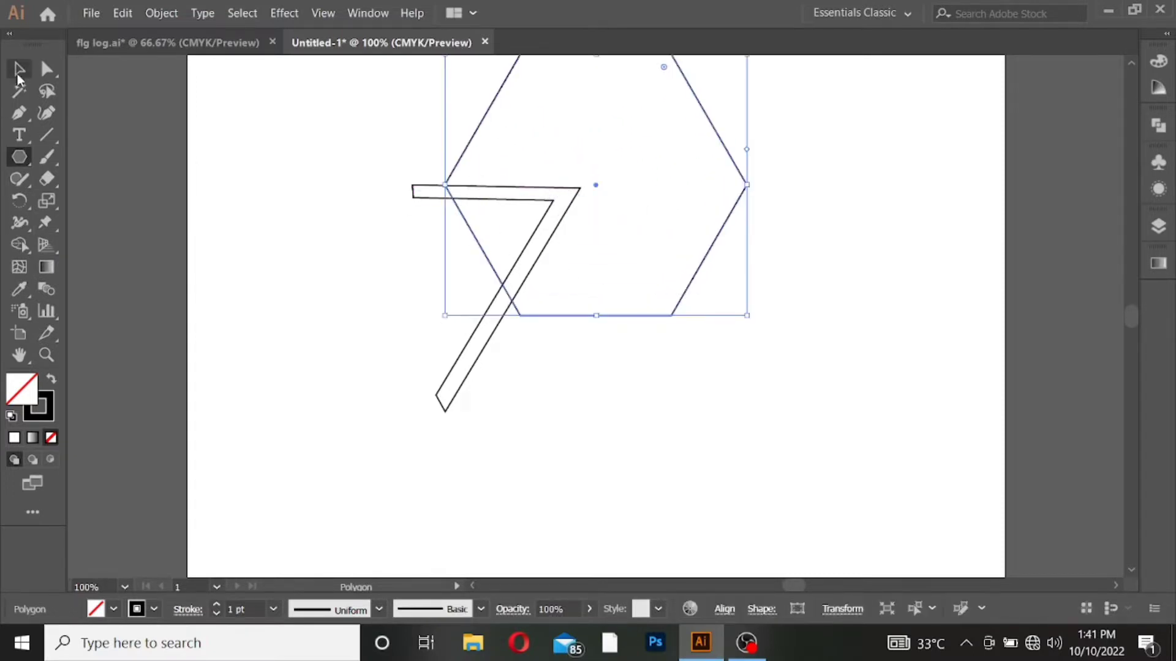
key("v")
left_click_drag(650, 181, 770, 418)
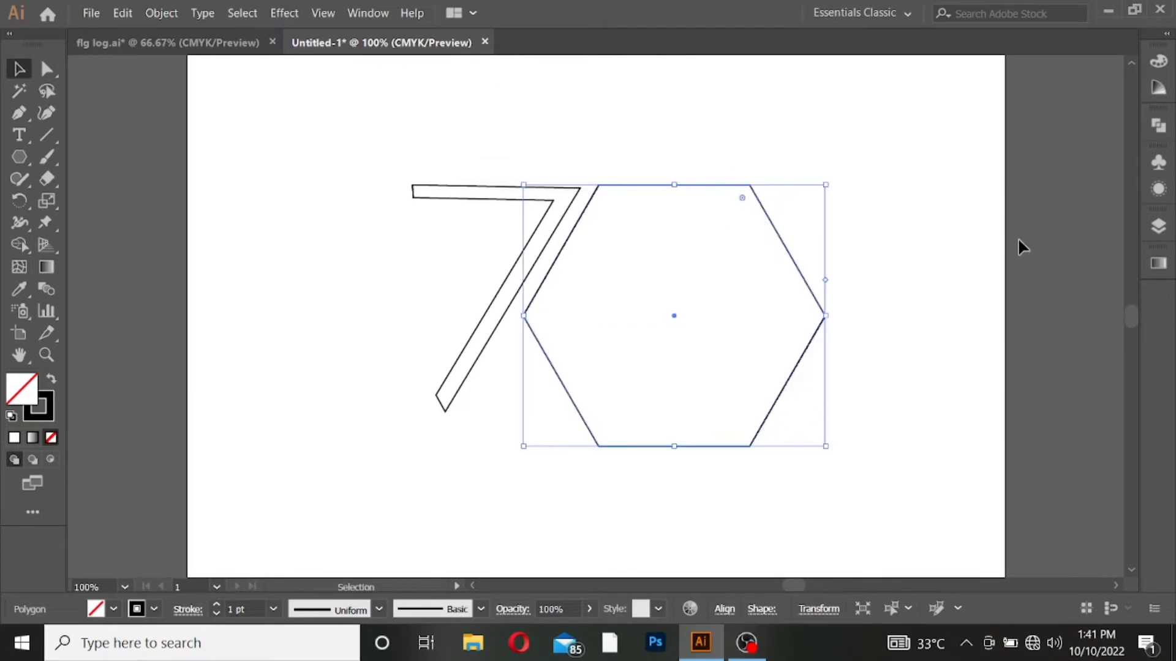
left_click(901, 246)
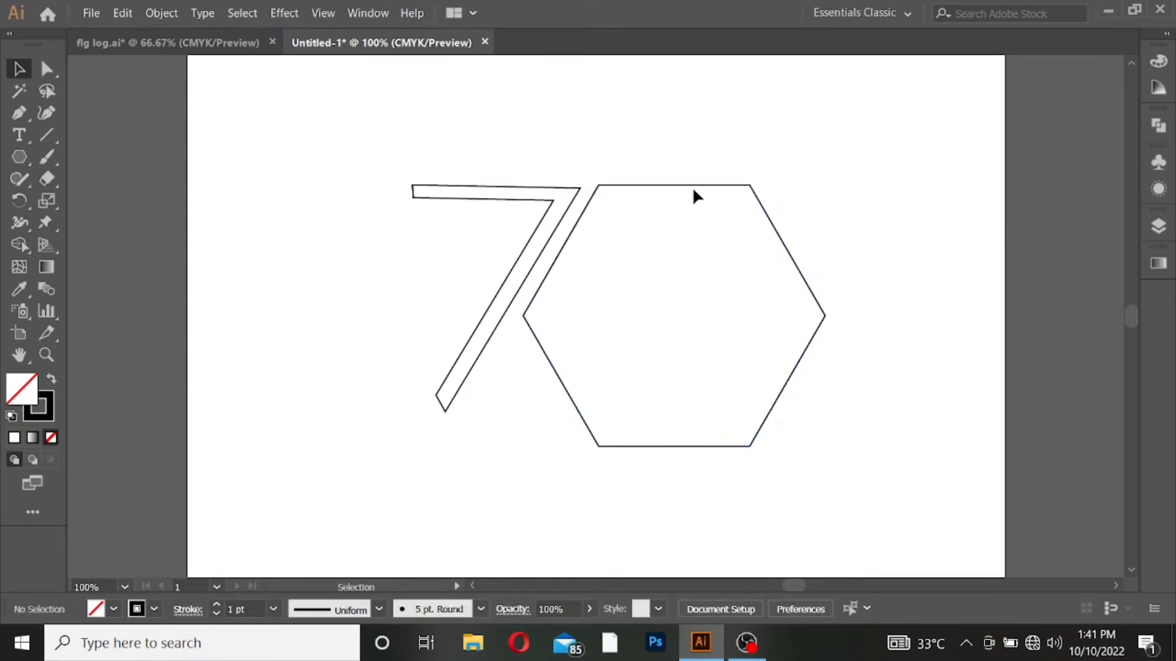
left_click_drag(693, 186, 692, 191)
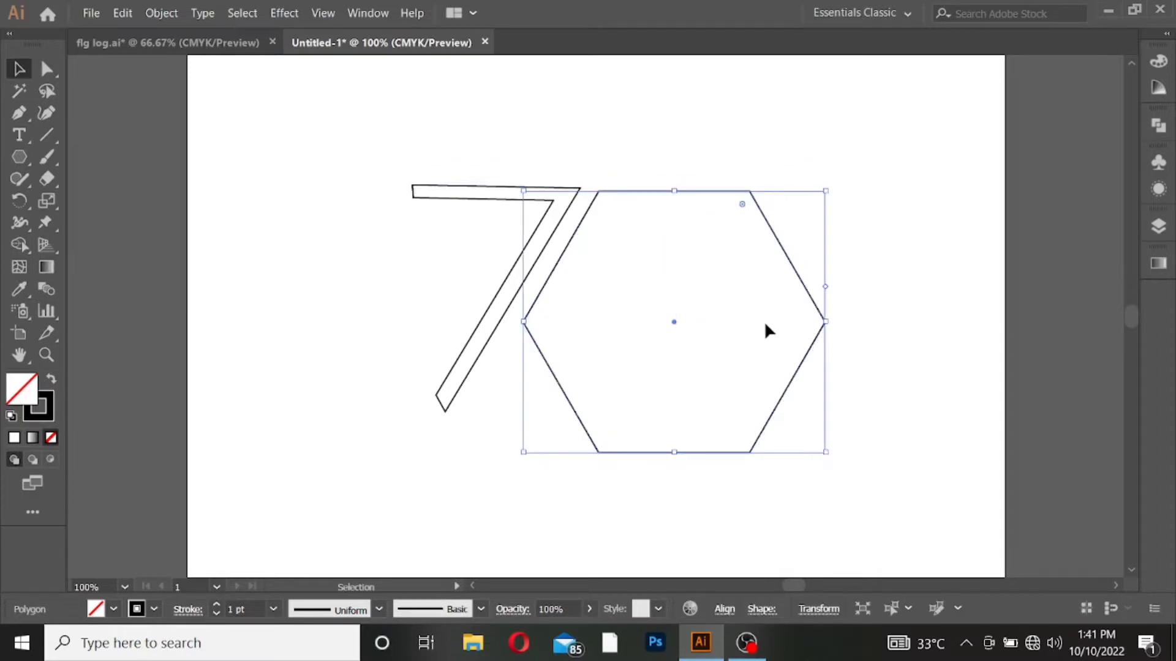
- Duplicate the hexagon slightly lower and to the right, so the two outlines form a narrow band along the upper-left sides
left_click(790, 296)
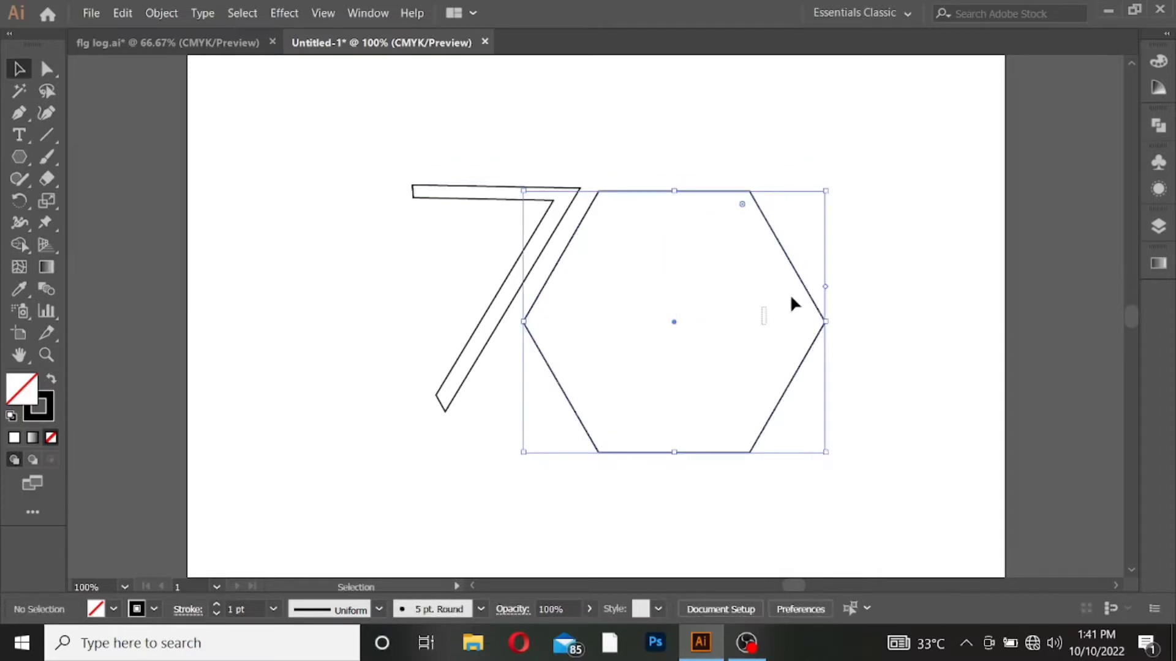
left_click(811, 351)
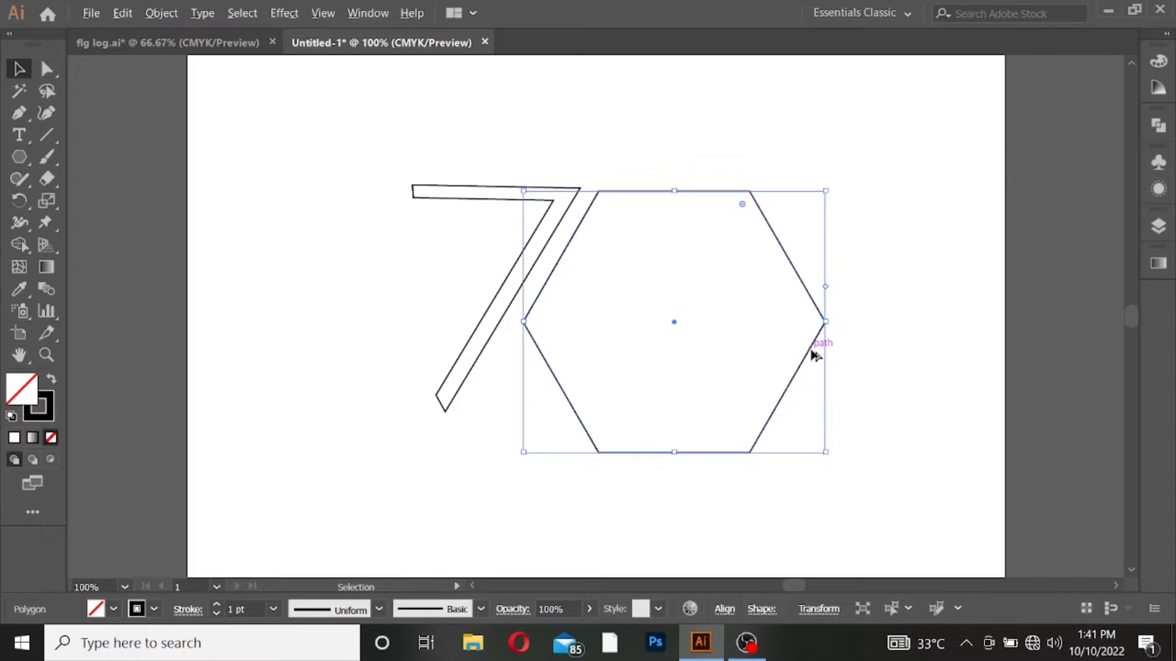
left_click_drag(815, 354, 855, 393)
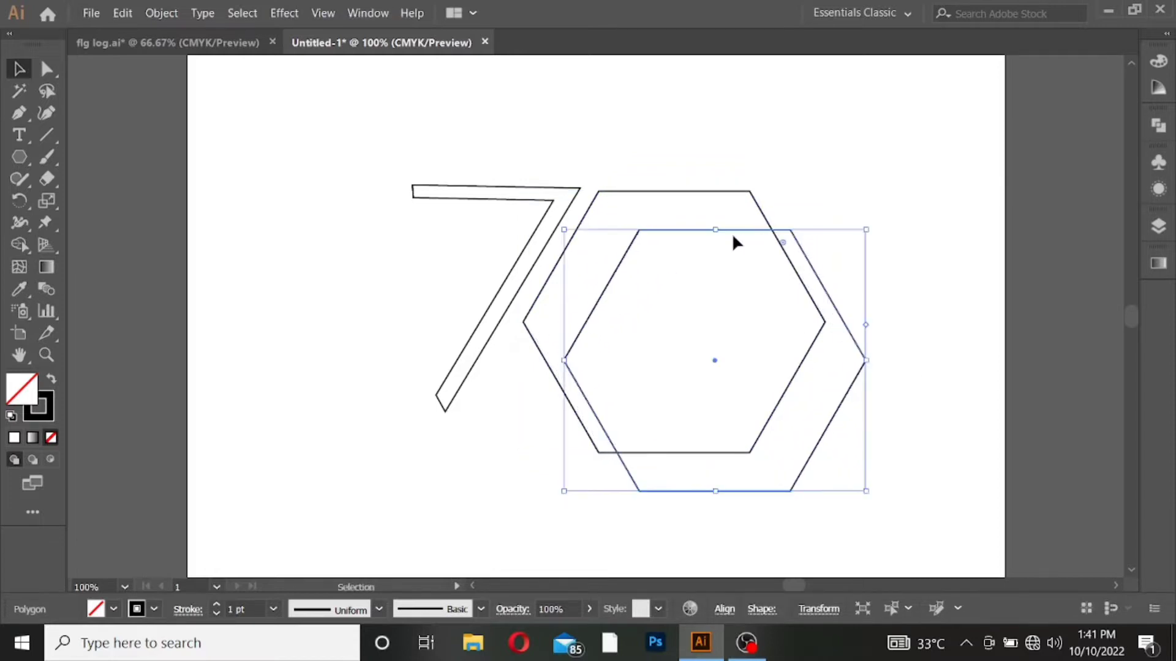
mouse_move(695, 231)
left_mouse_down()
mouse_move(669, 202)
mouse_move(677, 218)
left_mouse_up()
left_click(764, 286)
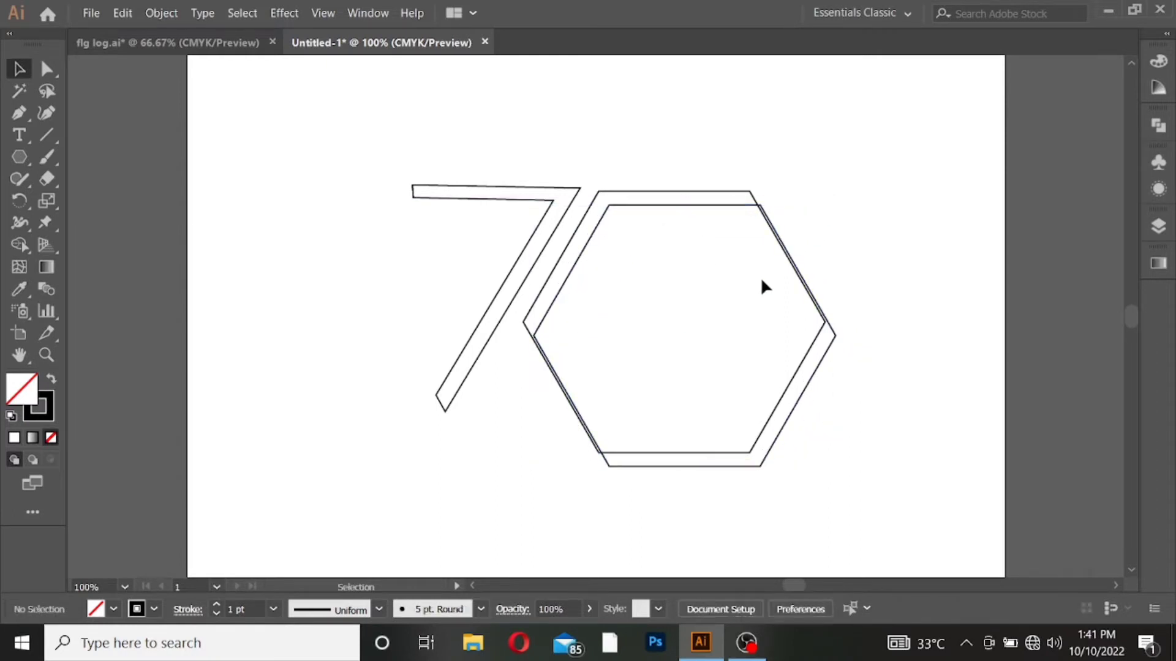
- Draw a diagonal line across both hexagons from the upper-right corner to the left corner
key("backslash")
left_click_drag(773, 190, 502, 353)
key("v")
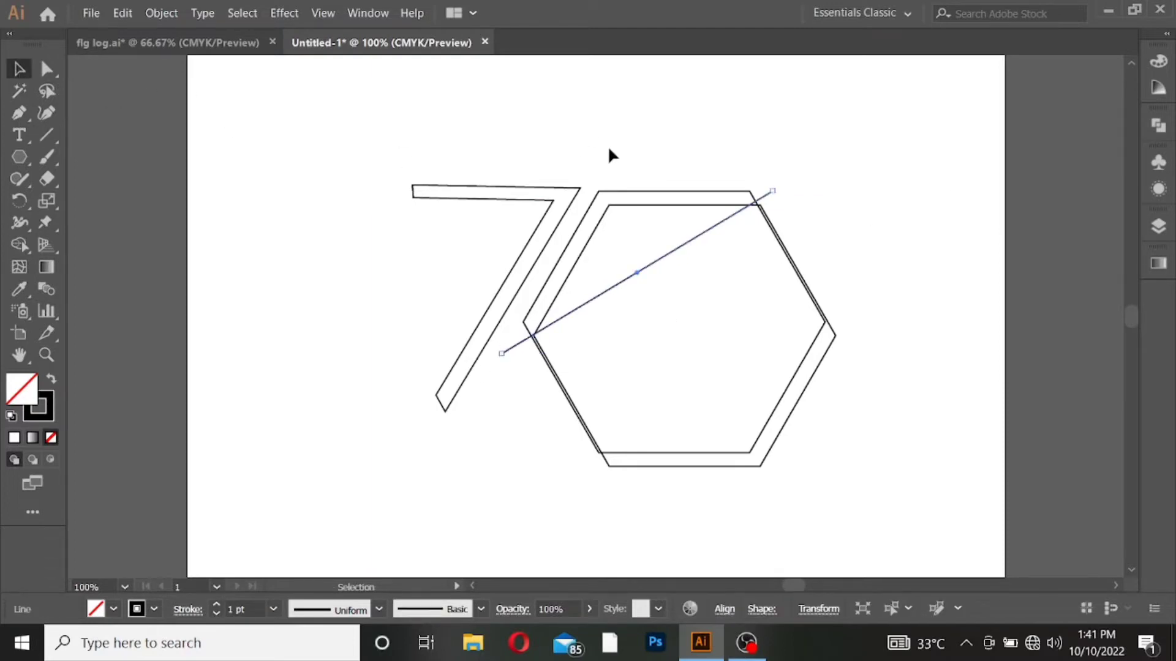
- Use the Shape Builder on the hexagons and line to delete everything except the bent band along the top and upper-left sides
left_click_drag(608, 152, 860, 517)
left_click(22, 246)
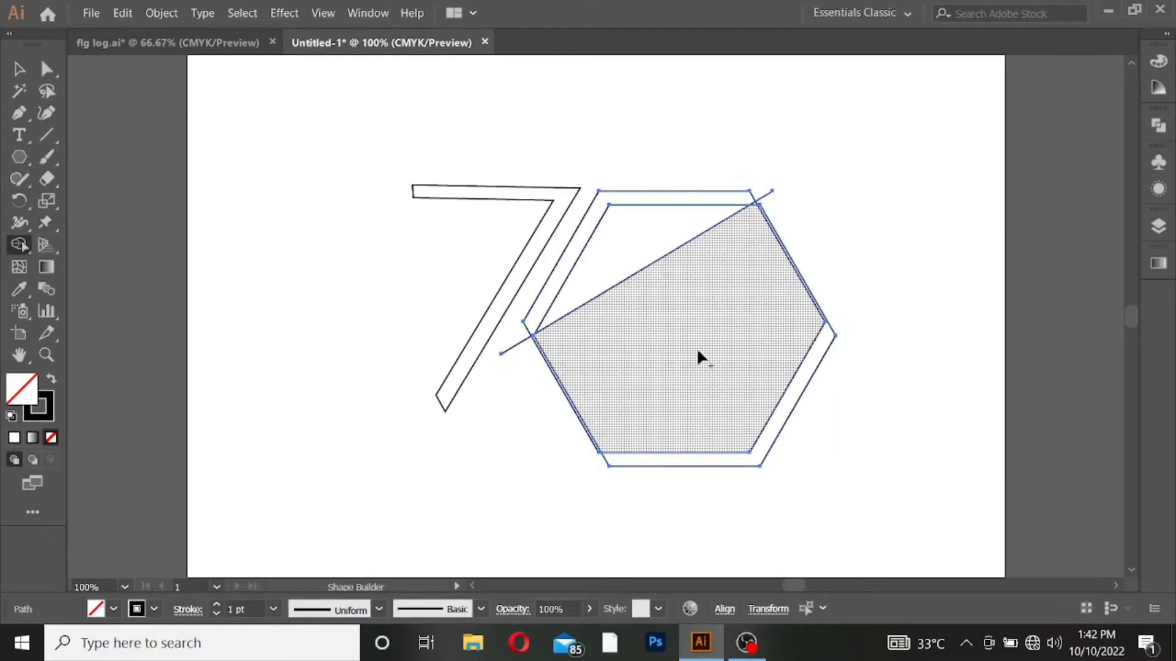
left_click_drag(787, 243, 530, 469)
left_click(597, 288, "alt")
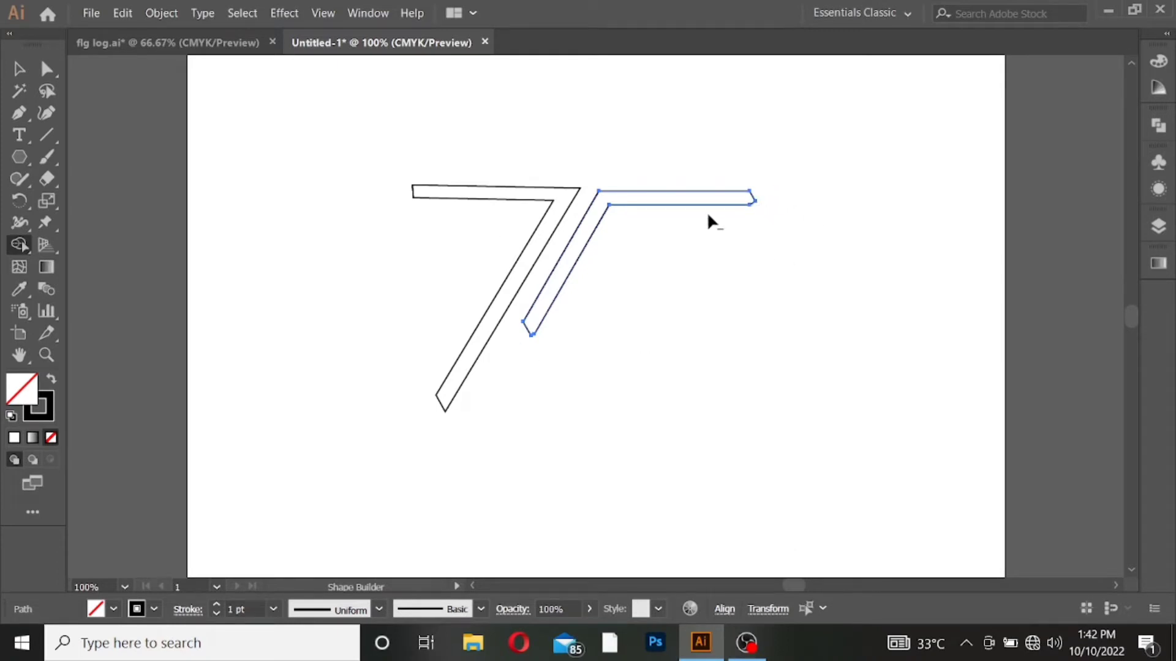
key("v")
right_click(674, 285)
left_click(777, 315)
scroll(711, 350, "down", 2)
scroll(711, 353, "up", 2)
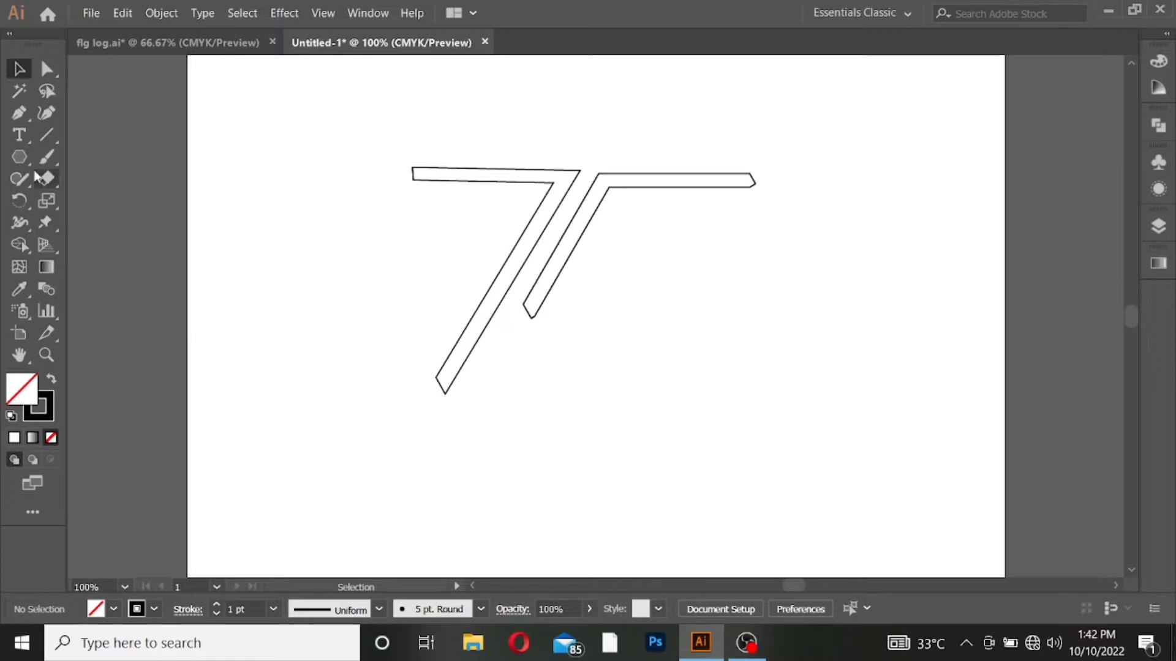
- Draw a circle with the Ellipse tool below the bent band and move it close to the band's lower end
left_click(20, 157)
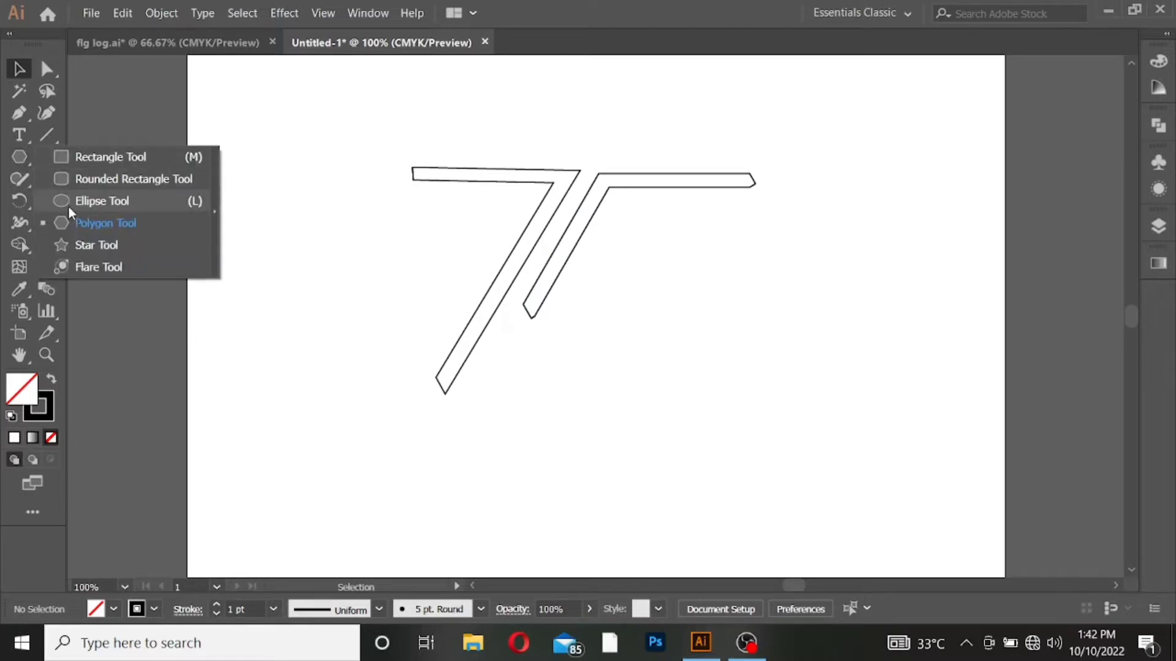
left_click(69, 207)
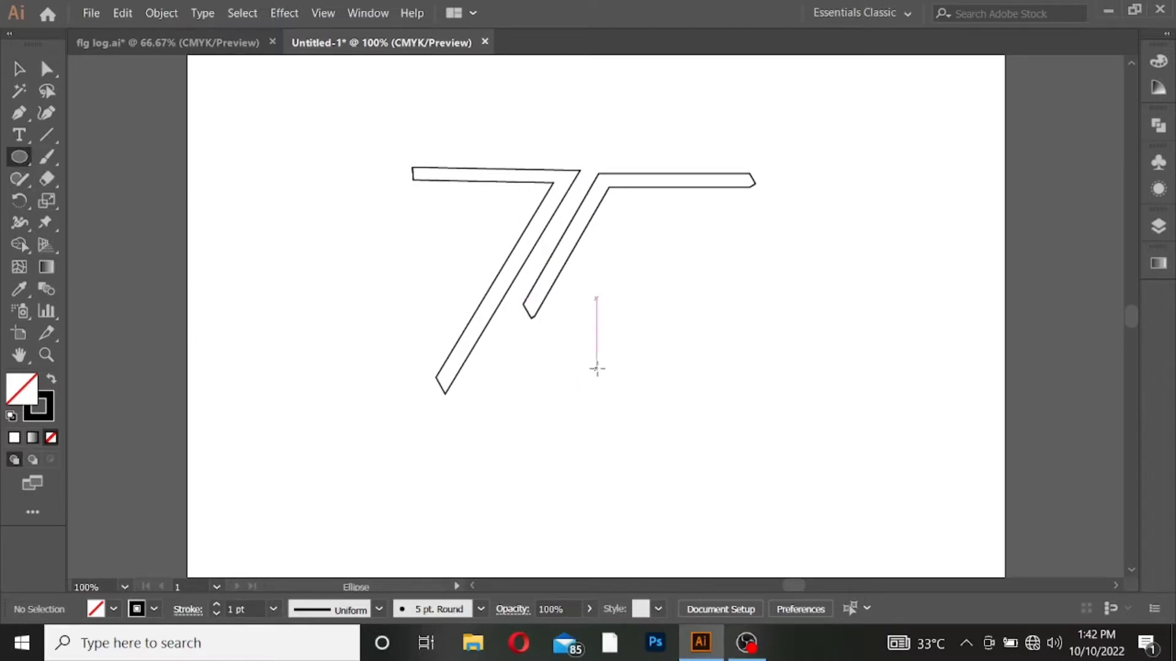
left_click_drag(558, 316, 690, 477)
left_click(19, 68)
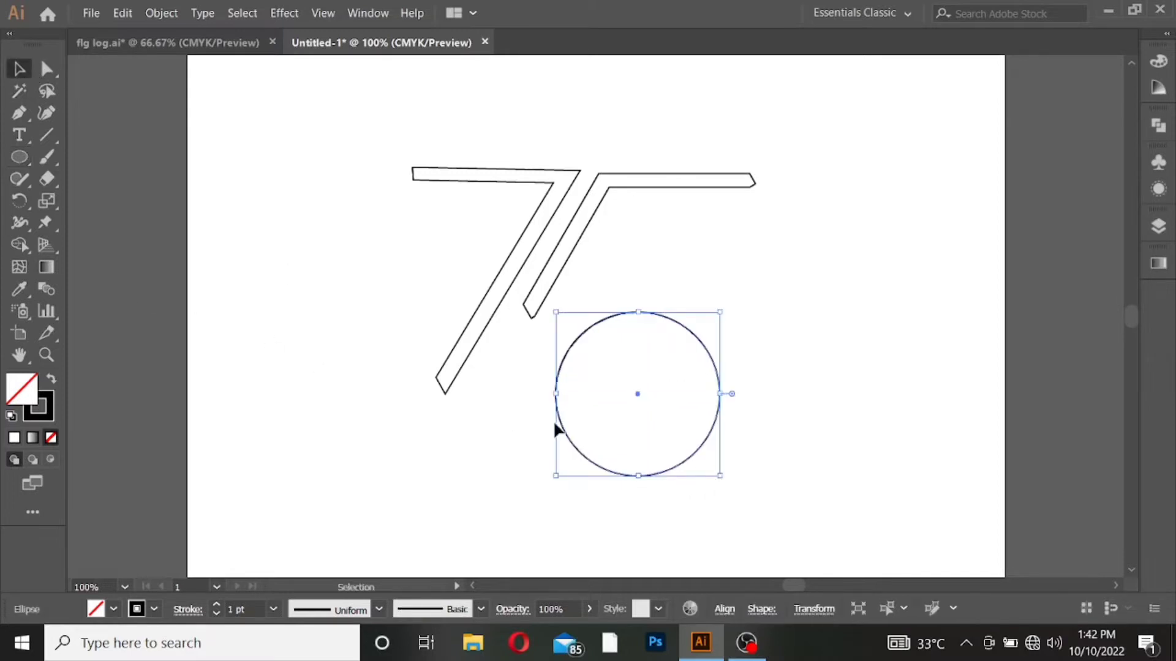
left_click_drag(568, 436, 538, 412)
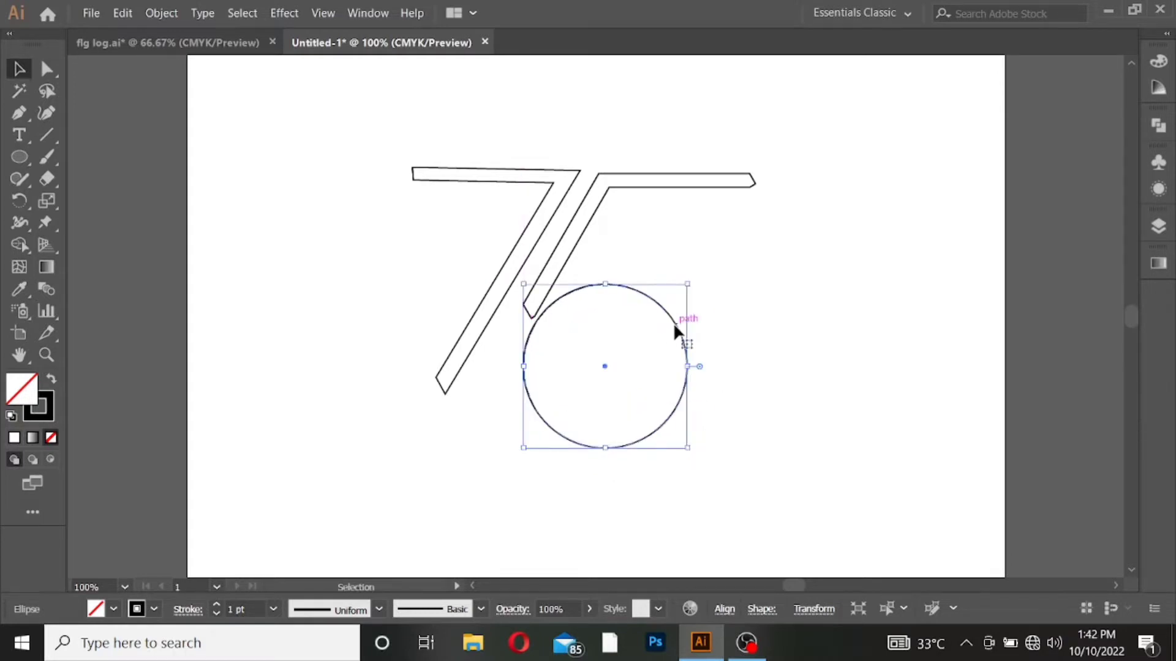
- Nudge the circle slightly up and right, and add a smaller concentric copy inside it to form a ring
left_click_drag(674, 326, 684, 323)
left_click_drag(690, 395, 698, 399)
key("ctrl+z")
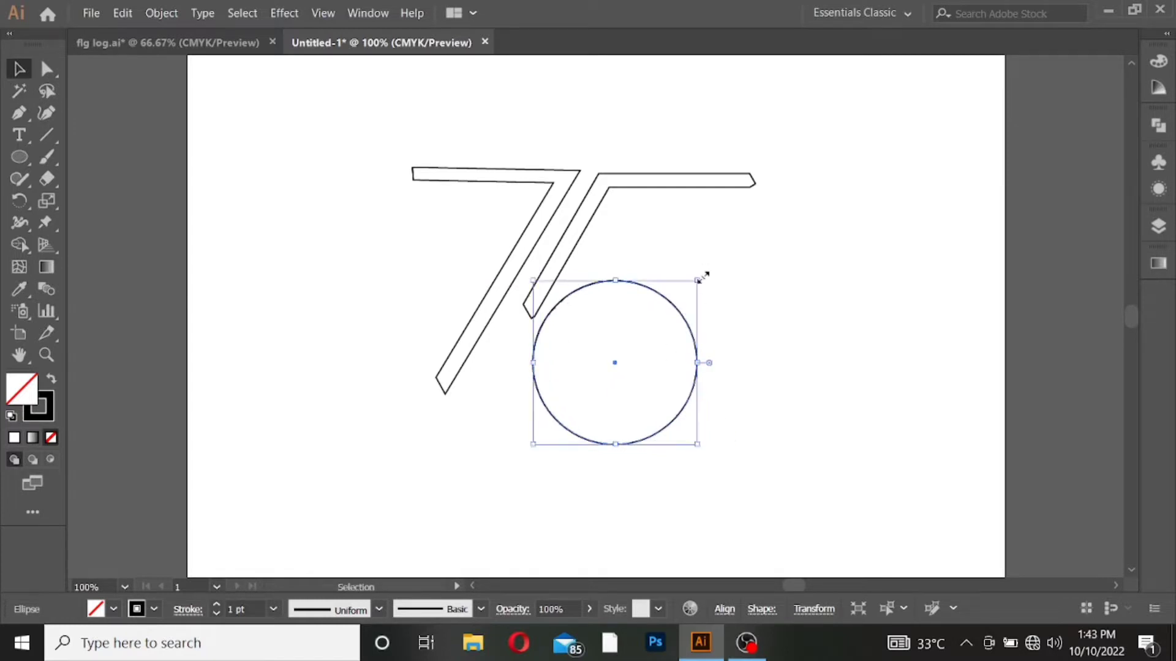
left_click_drag(697, 280, 691, 292)
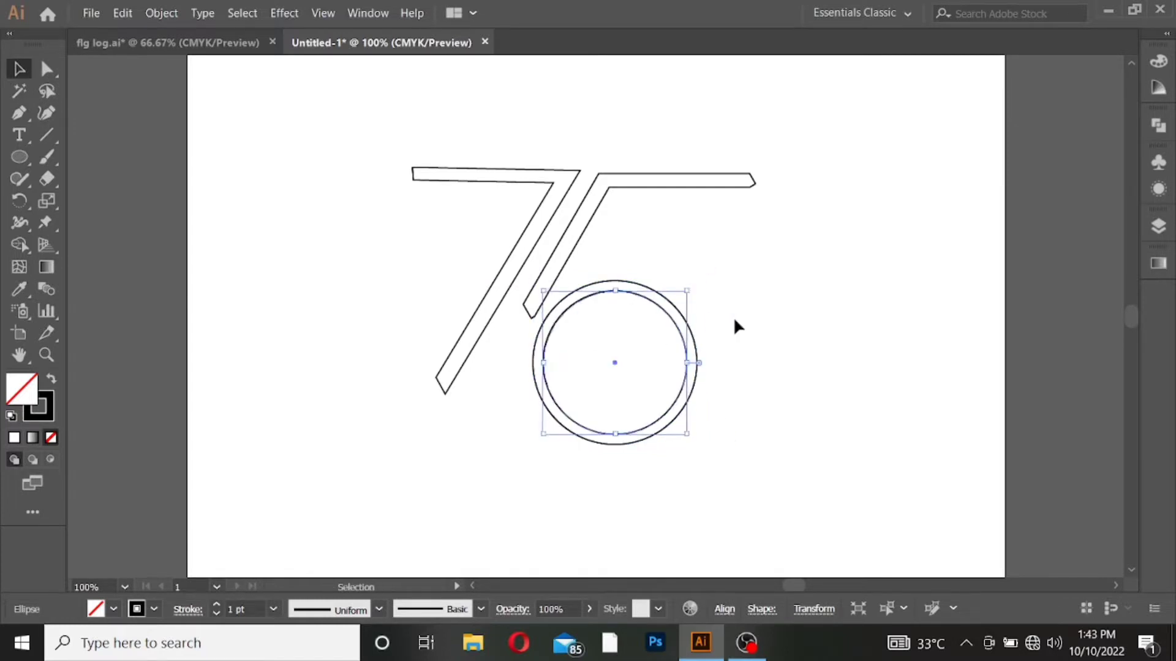
left_click(652, 413)
- Draw a nearly vertical line across the left part of the ring, from its upper to its lower edge
key("backslash")
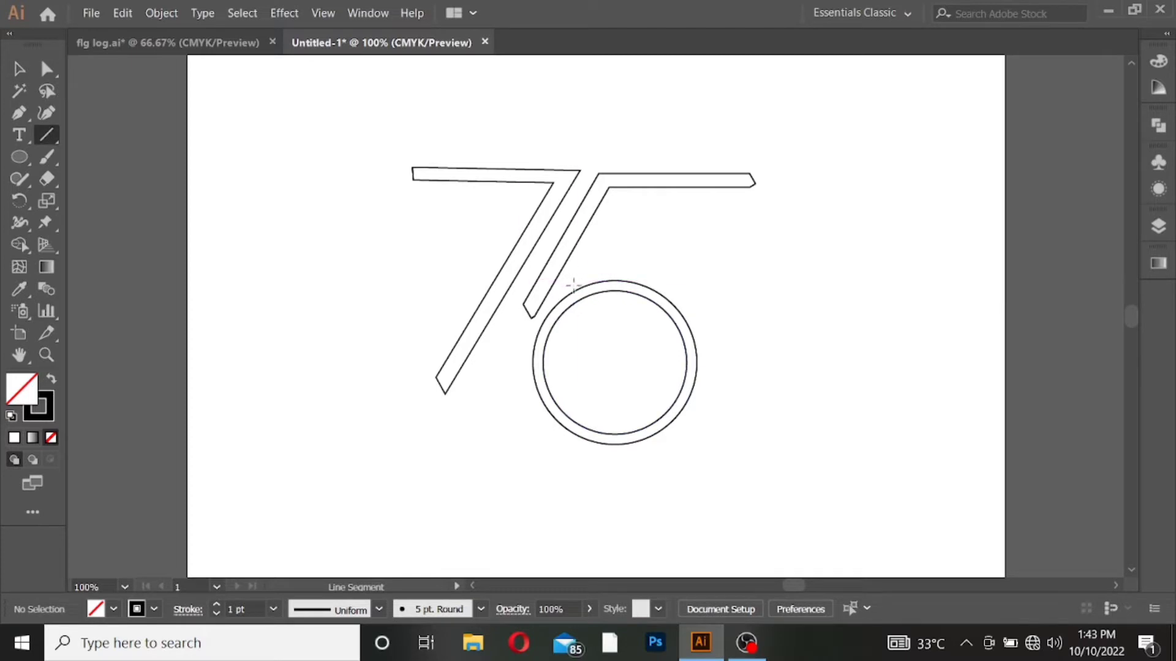
left_click_drag(574, 285, 566, 436)
key("v")
- Use the Shape Builder on the ring and line to delete the left segment, inner area and leftover line pieces, leaving an open arc band
left_click_drag(567, 266, 713, 457)
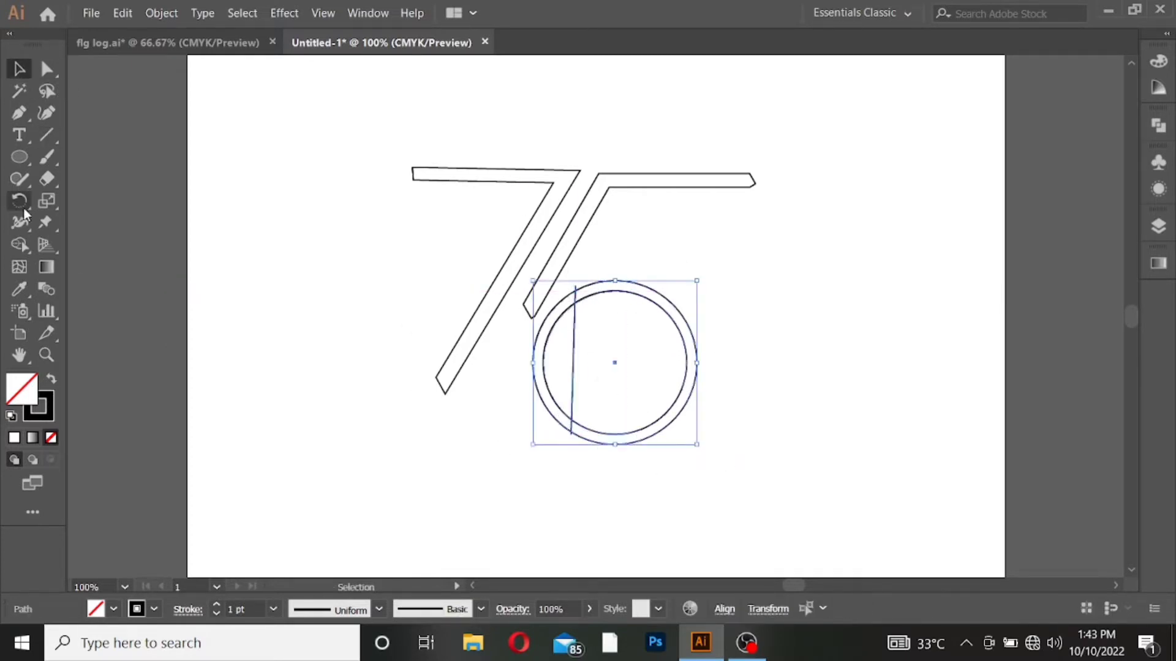
right_click(21, 246)
left_click(82, 253)
left_click(558, 335, "alt")
left_click(538, 359, "alt")
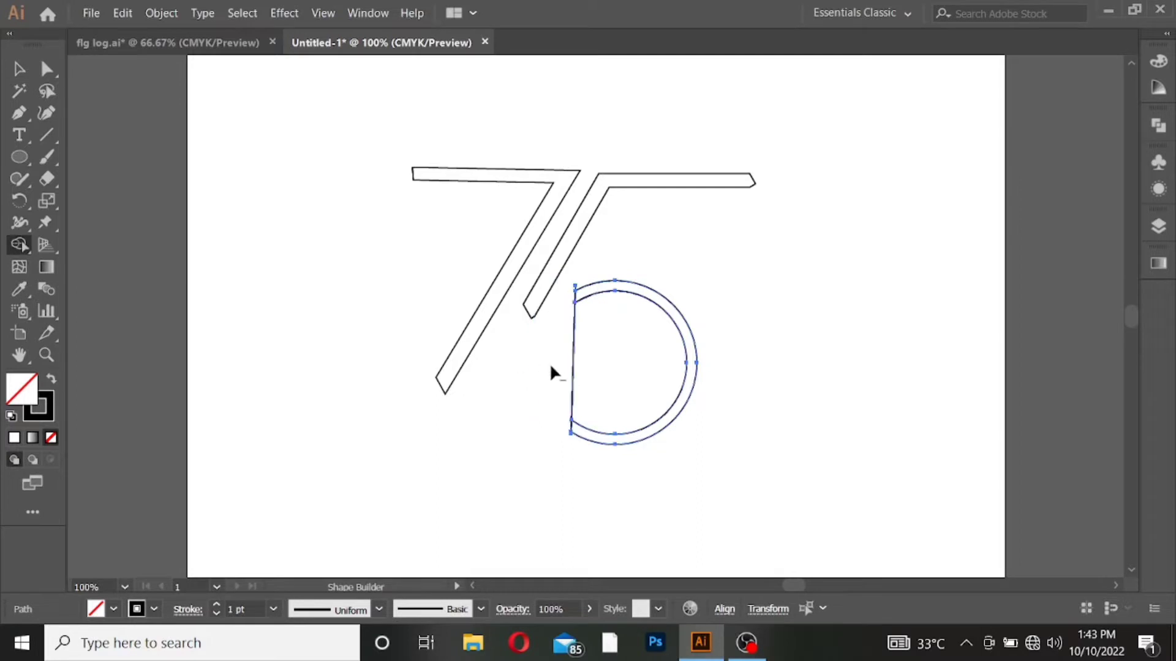
left_click(572, 365, "alt")
scroll(571, 283, "up", 3)
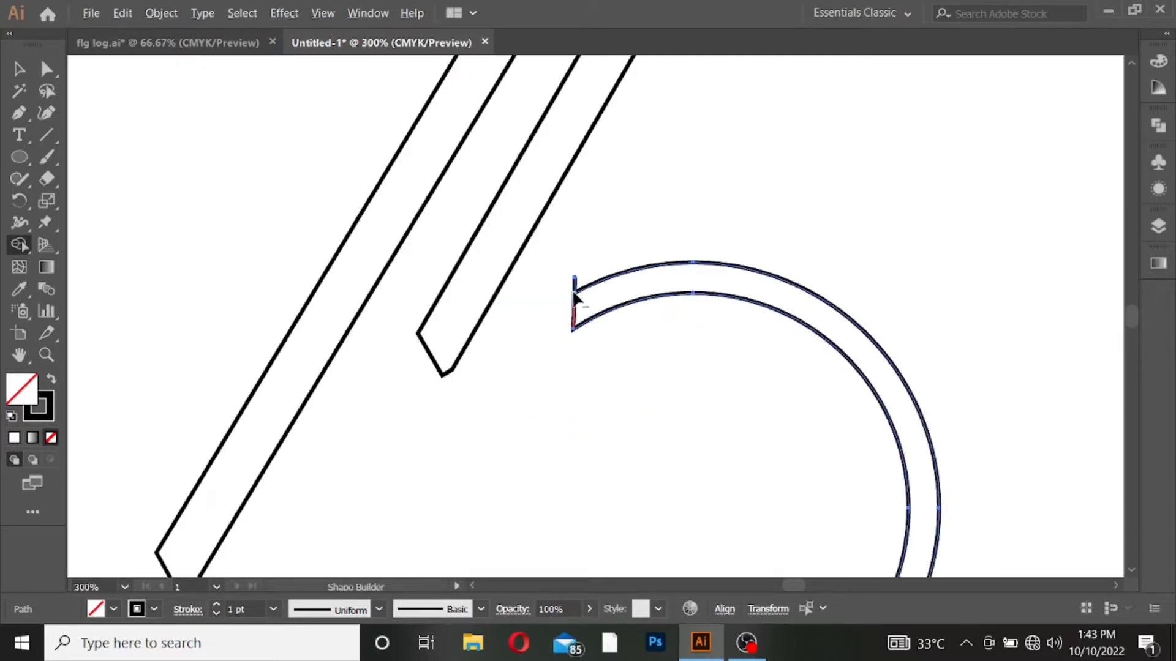
scroll(576, 291, "down", 3)
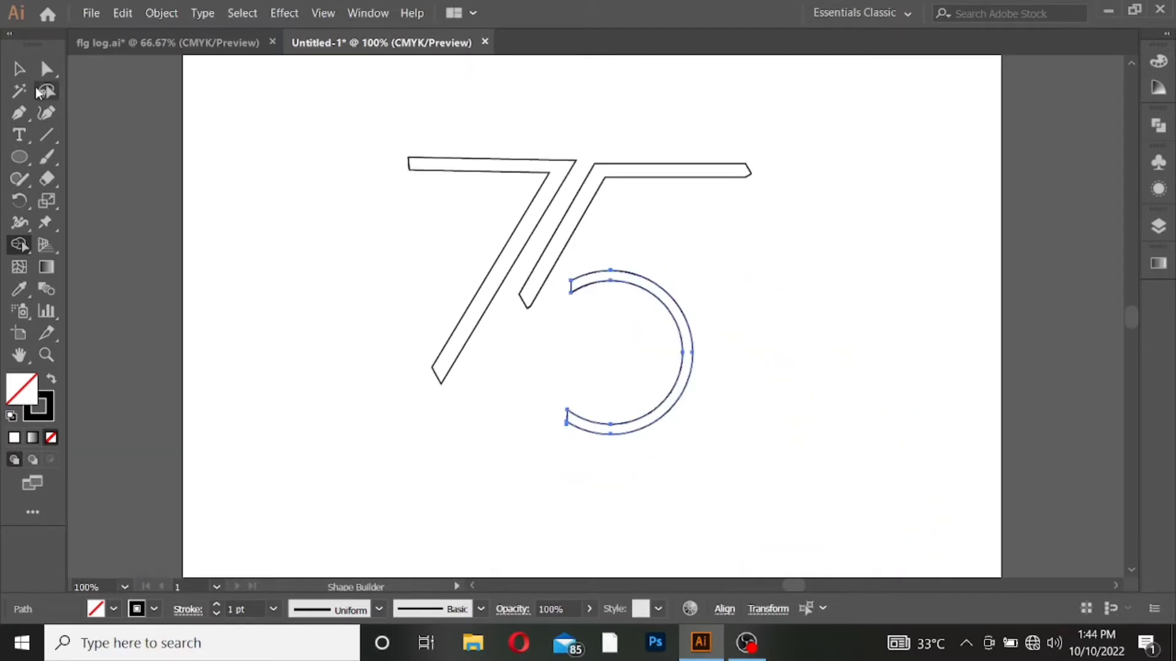
- Group the paths of the open arc band and deselect it
left_click(19, 69)
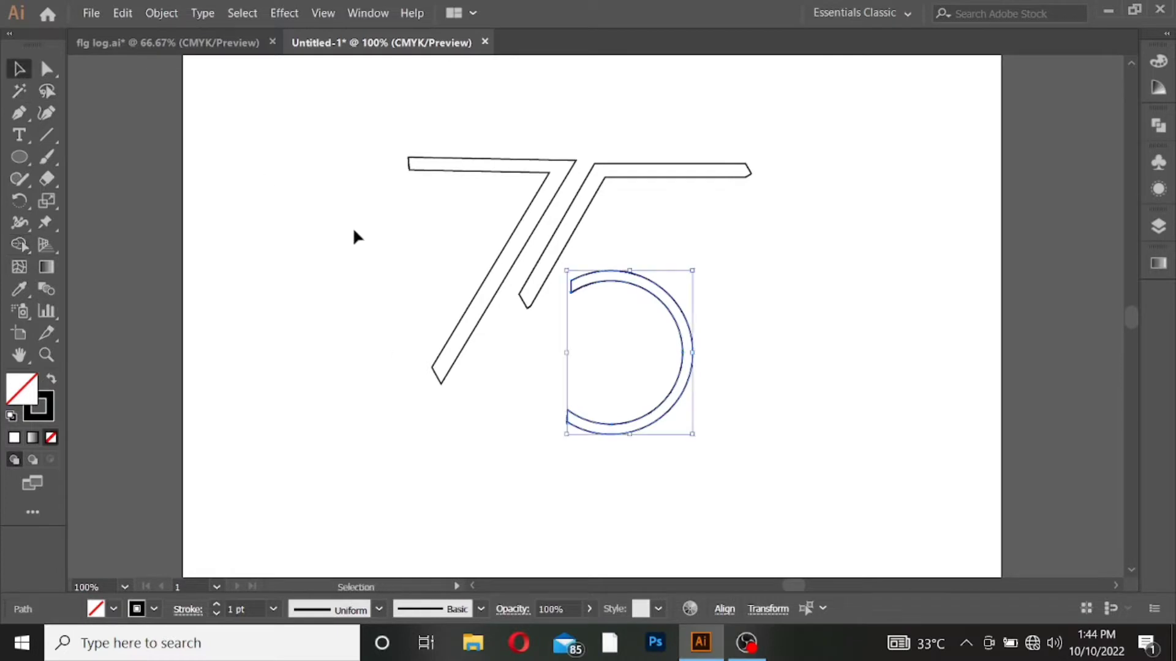
right_click(653, 353)
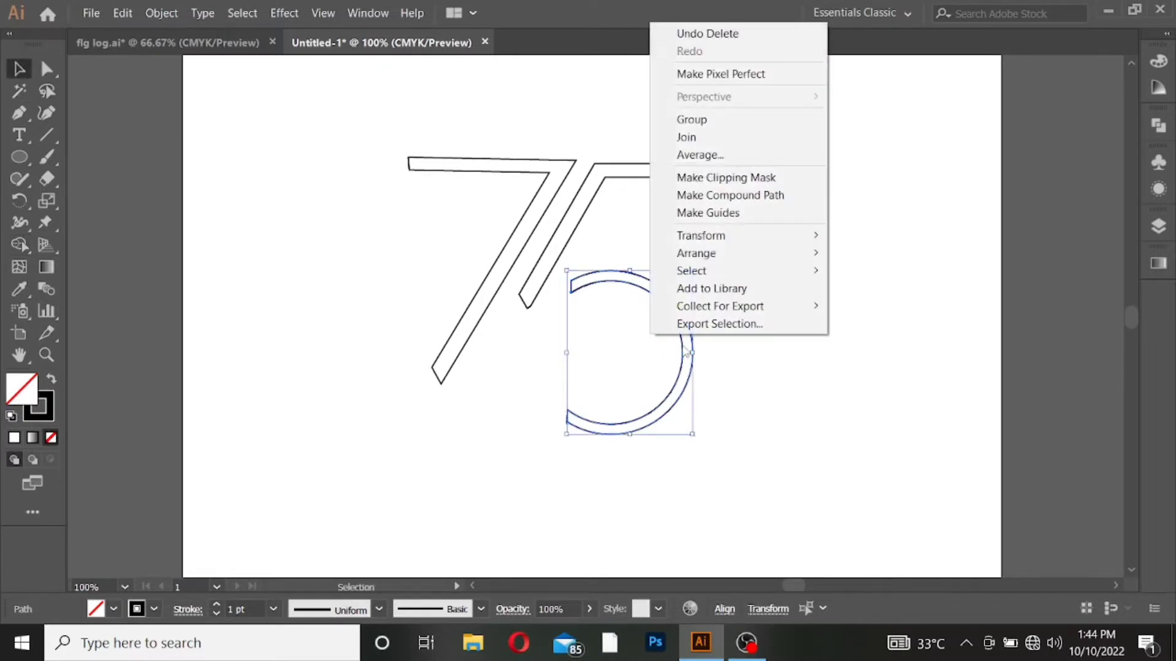
left_click(692, 119)
left_click(715, 302)
scroll(693, 307, "down", 2)
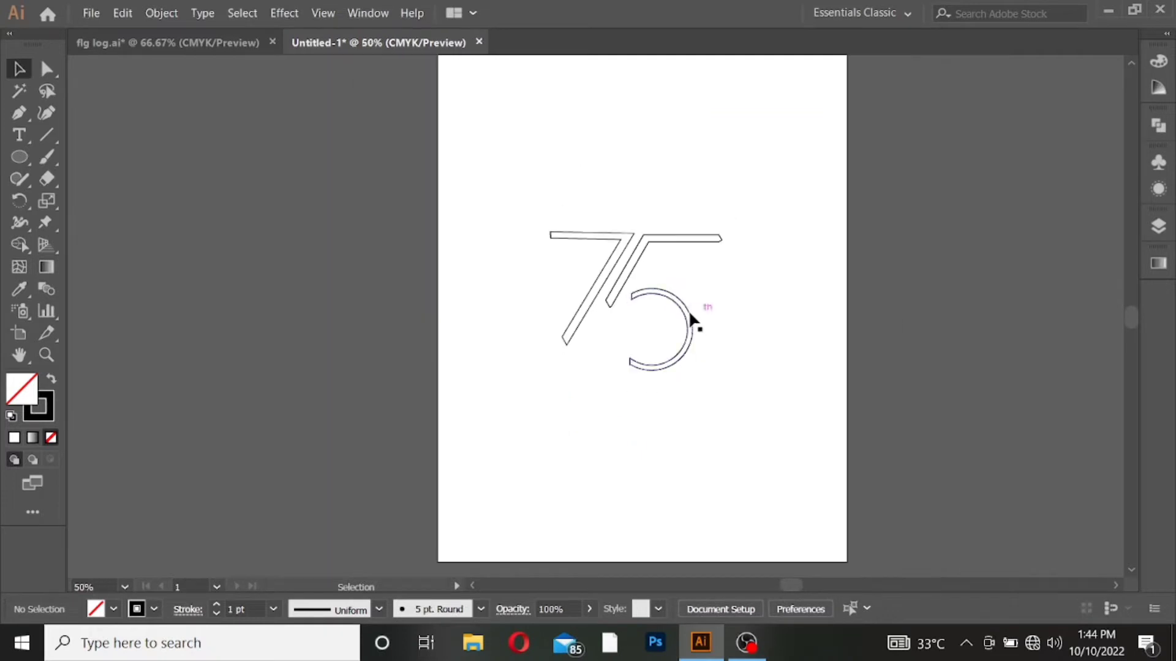
scroll(702, 328, "up", 1)
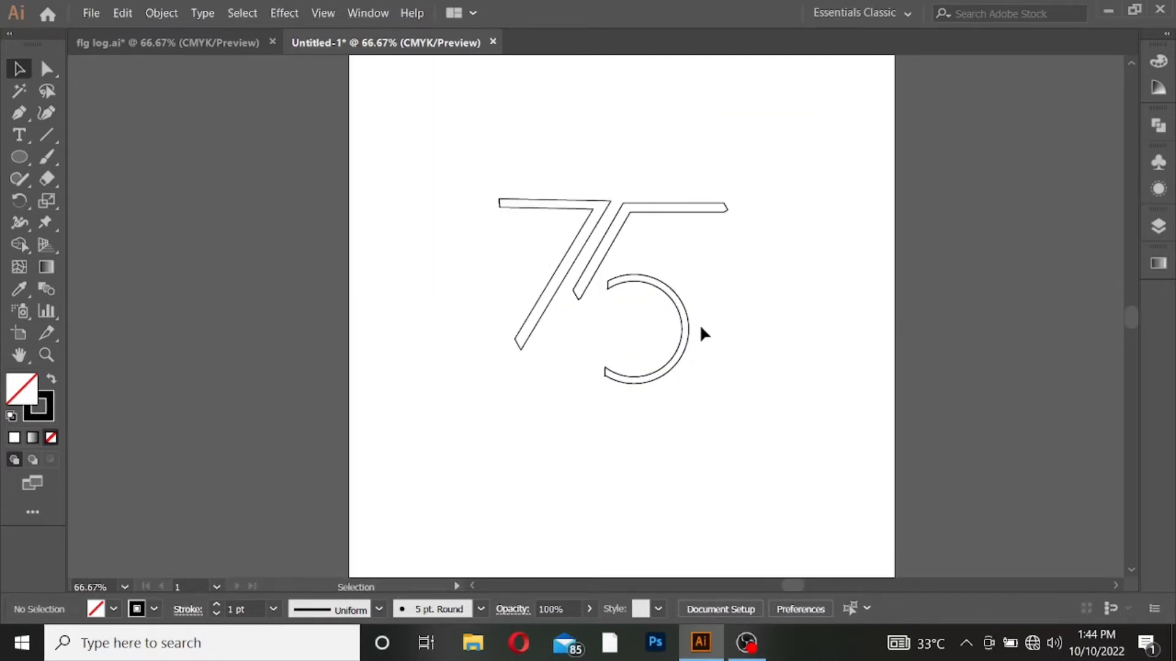
- Scale the grouped arc down slightly and reposition it below the lower end of the 5's bent band
left_click(664, 287)
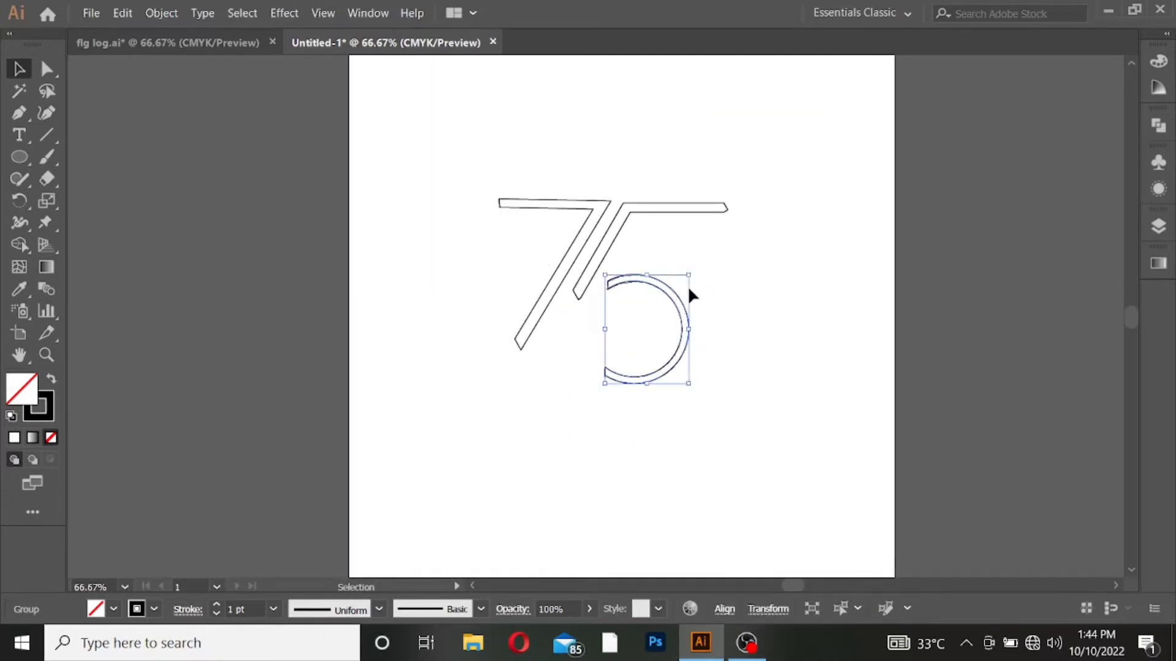
left_click_drag(689, 275, 678, 287)
left_click_drag(671, 332, 650, 312)
left_click(744, 308)
scroll(737, 311, "down", 1)
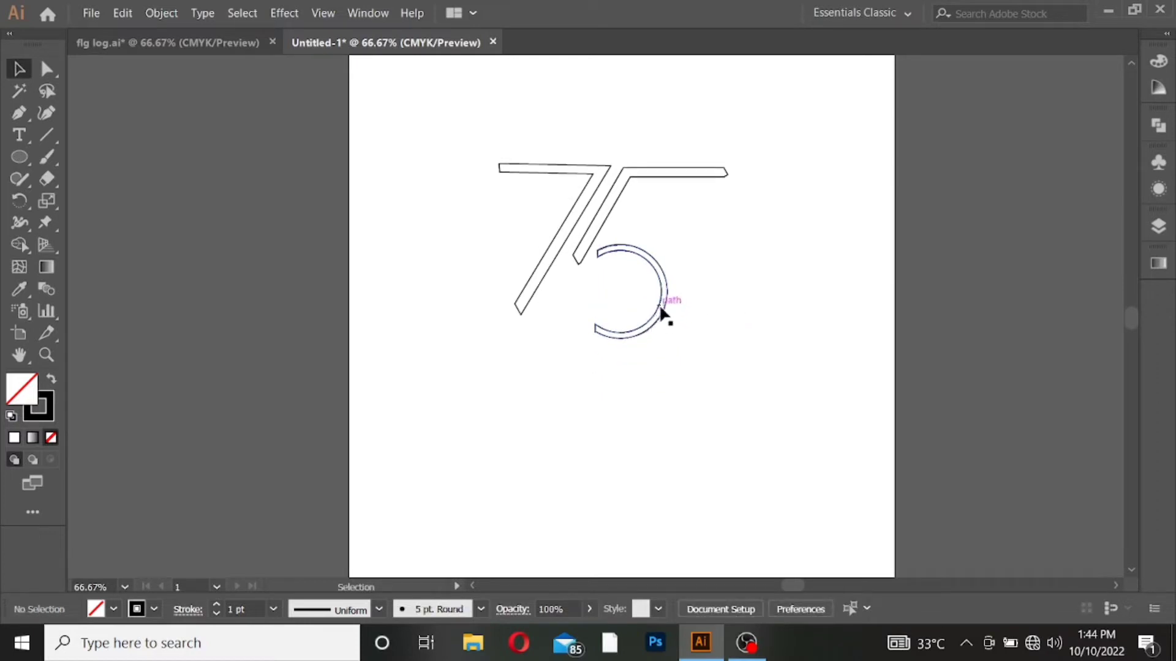
left_click_drag(661, 311, 670, 310)
left_click(711, 306)
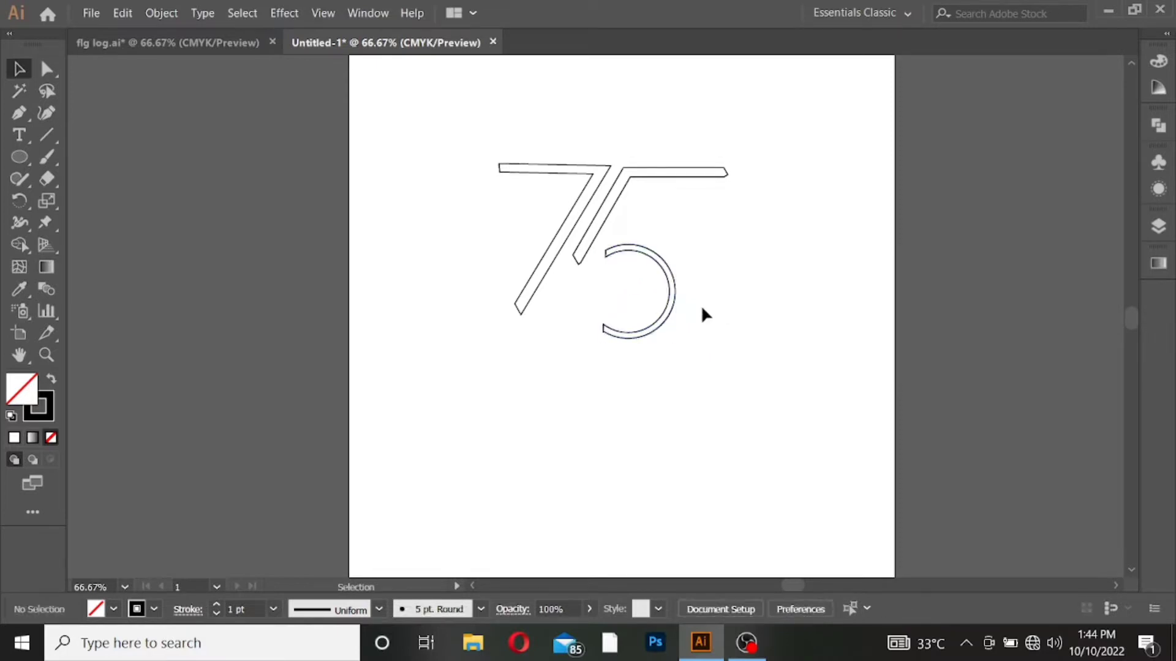
- Shrink the arc a little more and shift it left toward the lower end of the 5's bent band
scroll(705, 314, "down", 1)
scroll(698, 300, "up", 2)
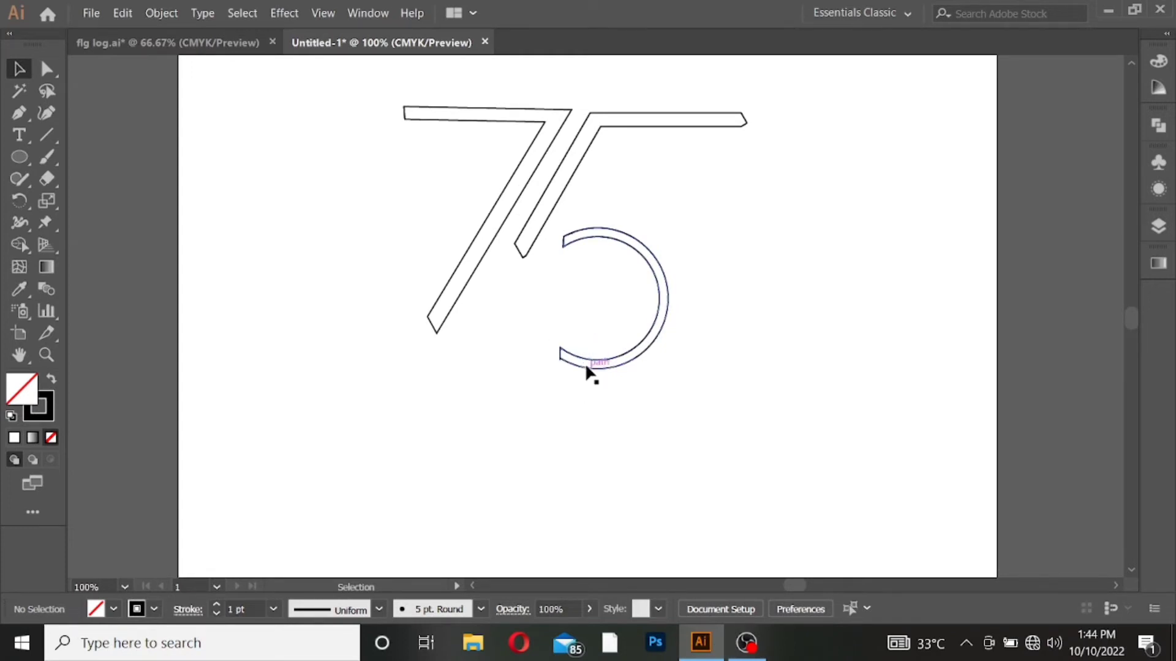
left_click_drag(586, 365, 583, 367)
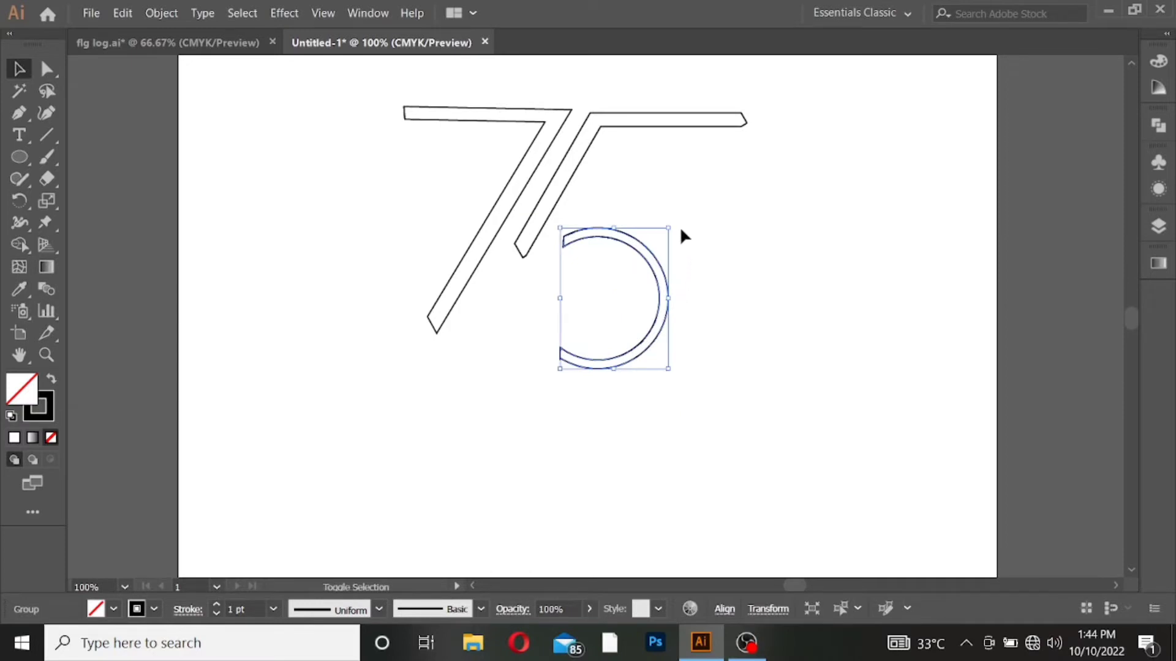
left_click_drag(670, 227, 661, 237)
mouse_move(648, 283)
left_mouse_down()
mouse_move(641, 275)
mouse_move(639, 300)
left_mouse_up()
left_click(710, 287)
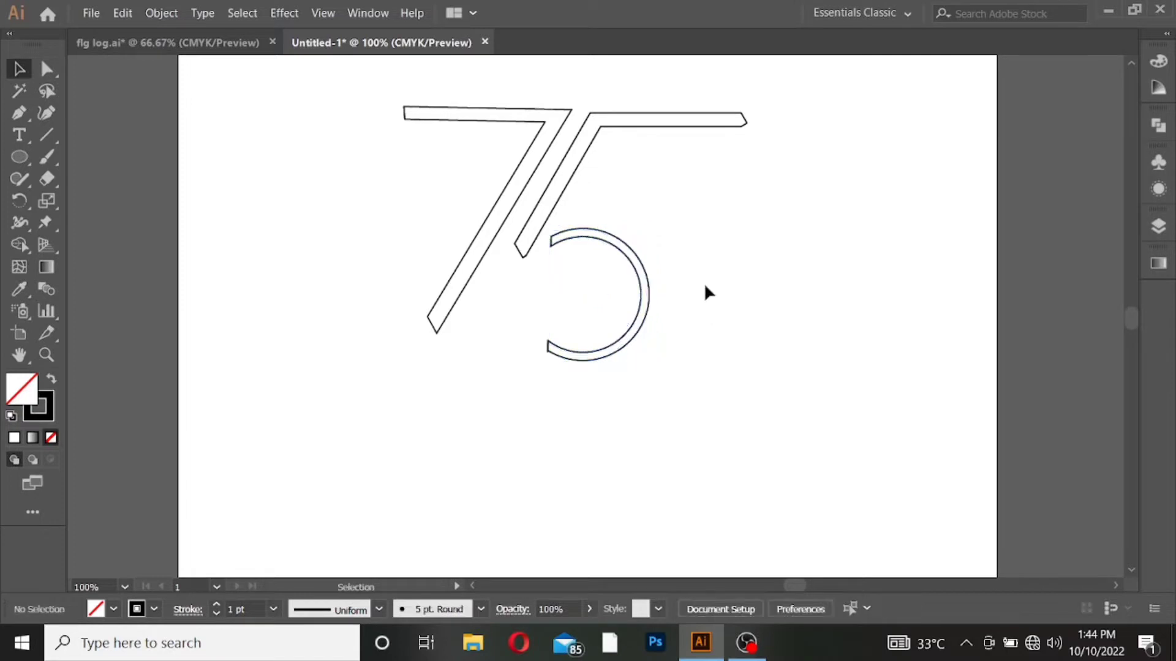
scroll(692, 317, "down", 1, "alt")
scroll(695, 304, "up", 1)
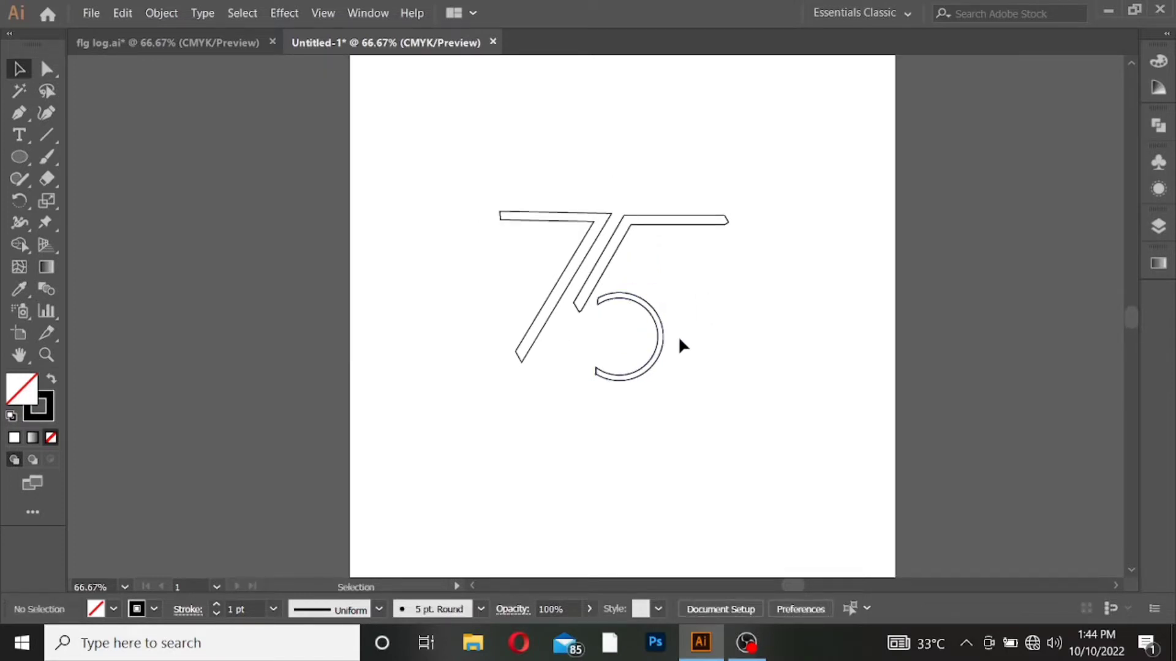
scroll(678, 336, "down", 1)
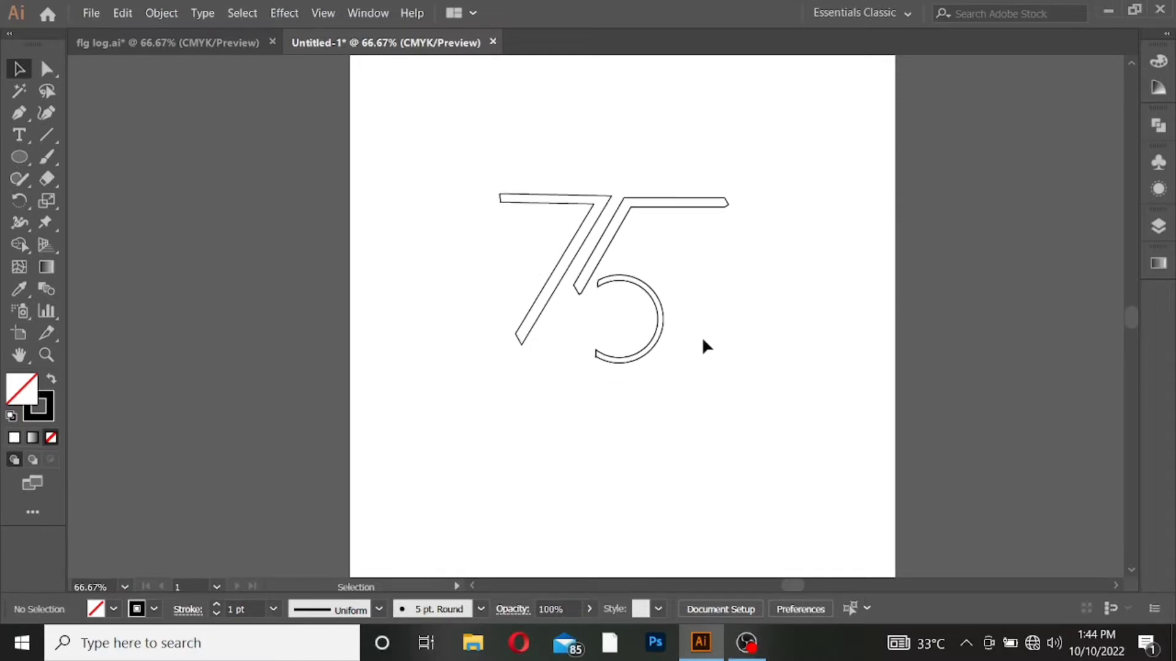
scroll(689, 373, "up", 1, "alt")
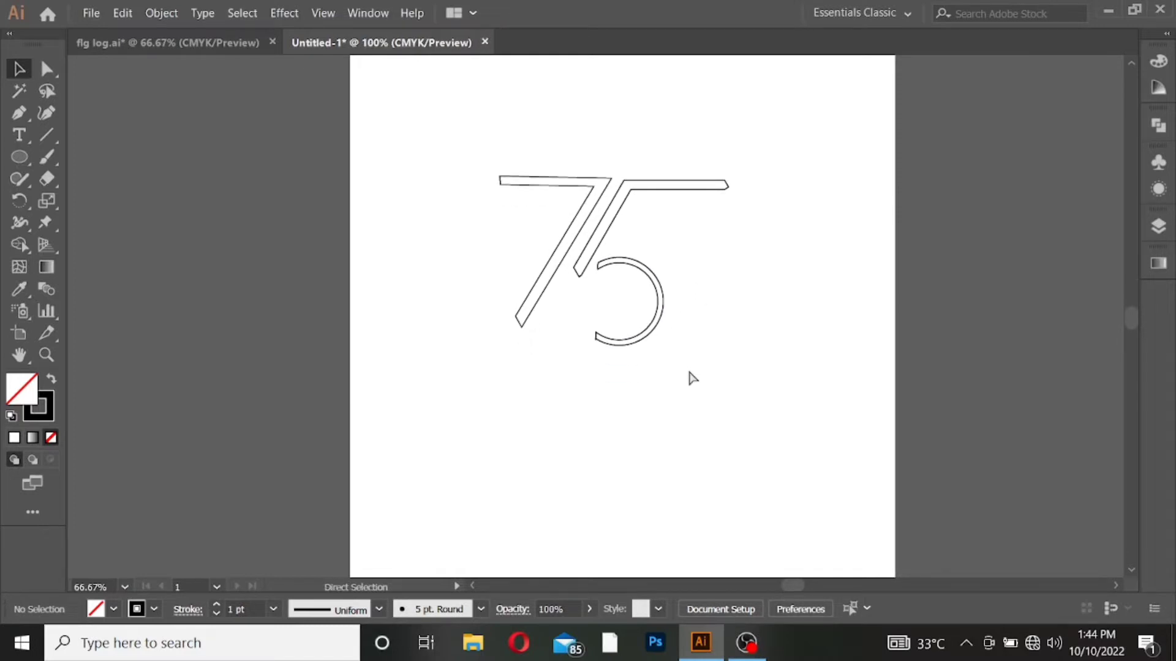
scroll(696, 359, "down", 1)
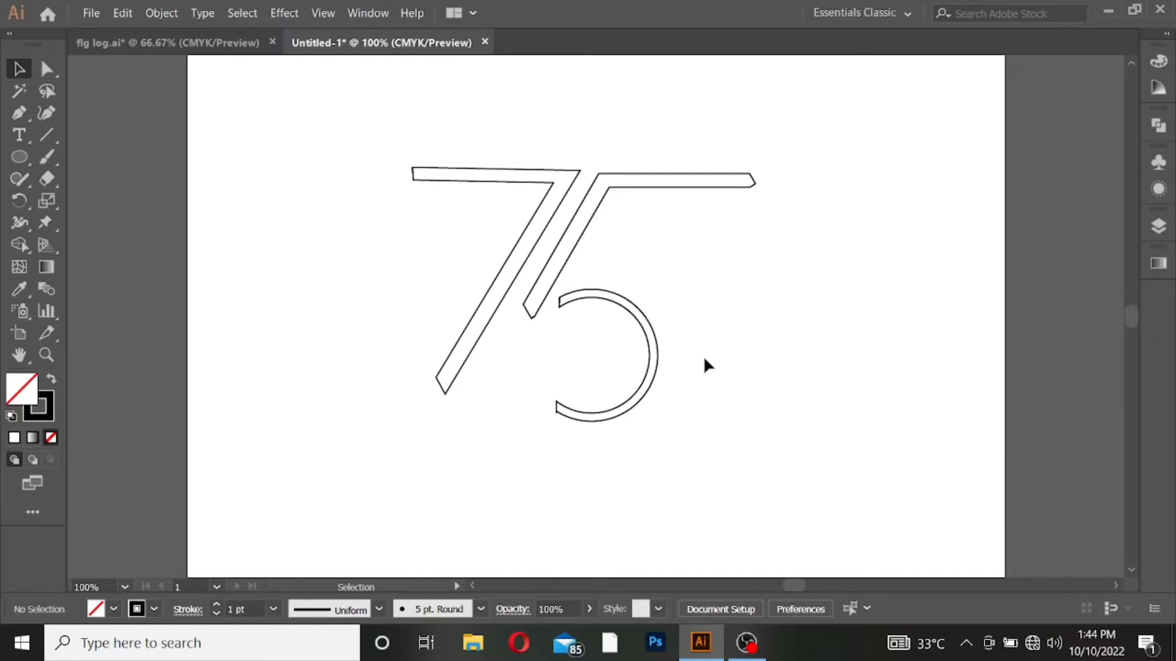
scroll(704, 360, "down", 1)
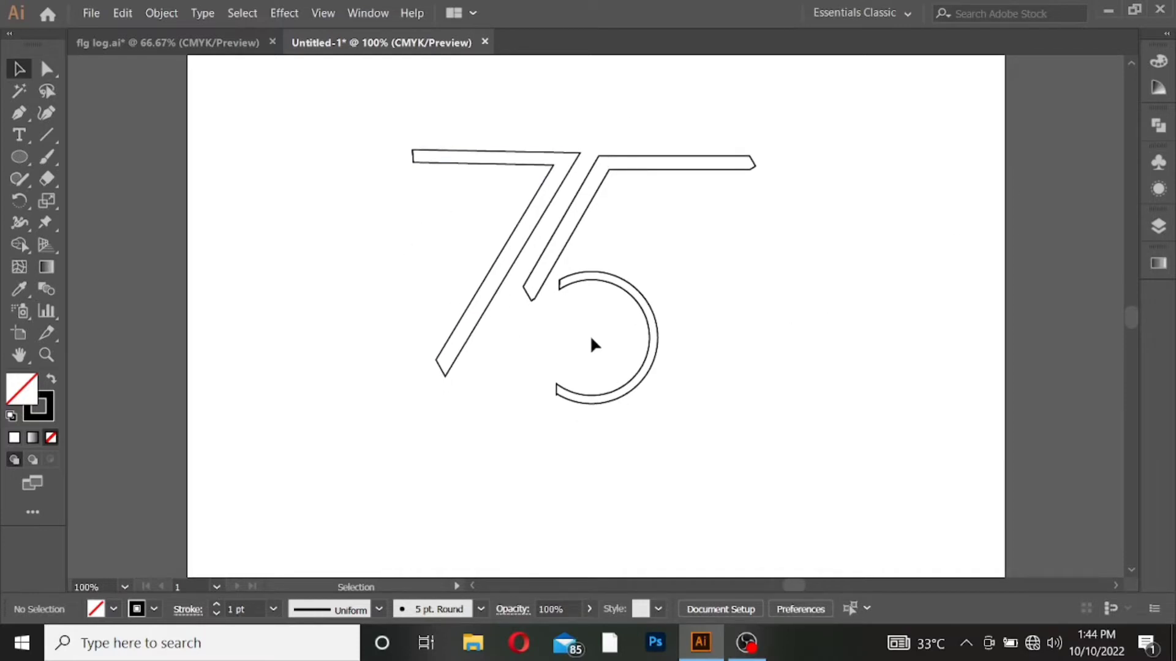
scroll(591, 343, "down", 1, "alt")
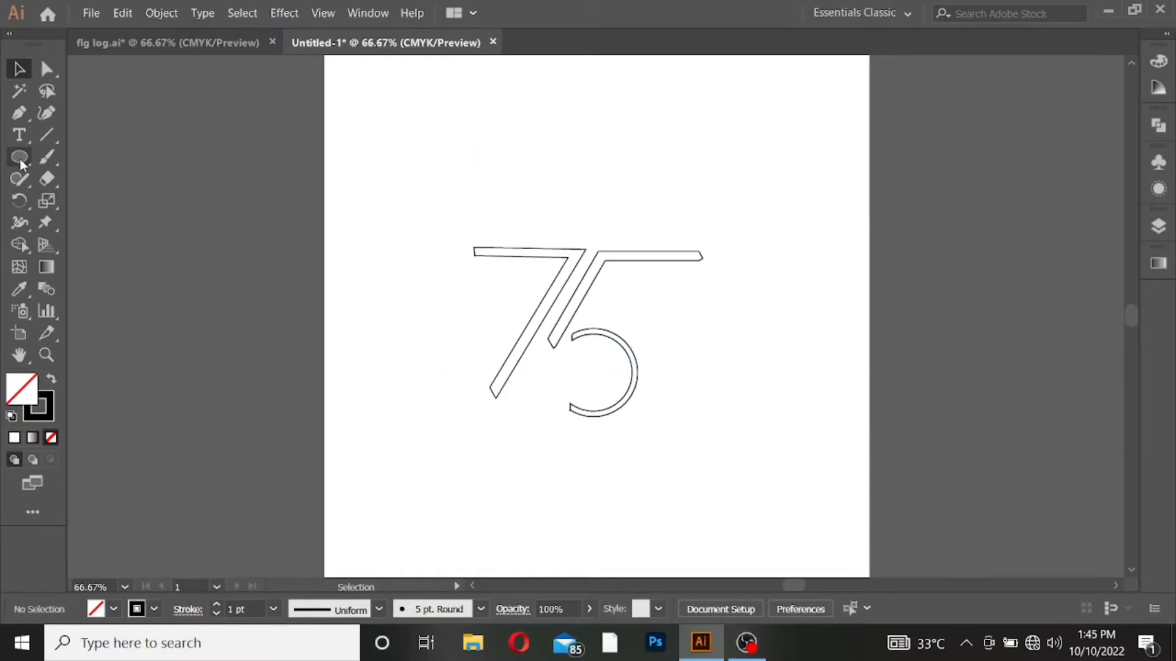
- Draw a closed, pointed leaf shape with the Pen tool in the empty area above and left of the 75
right_click(19, 113)
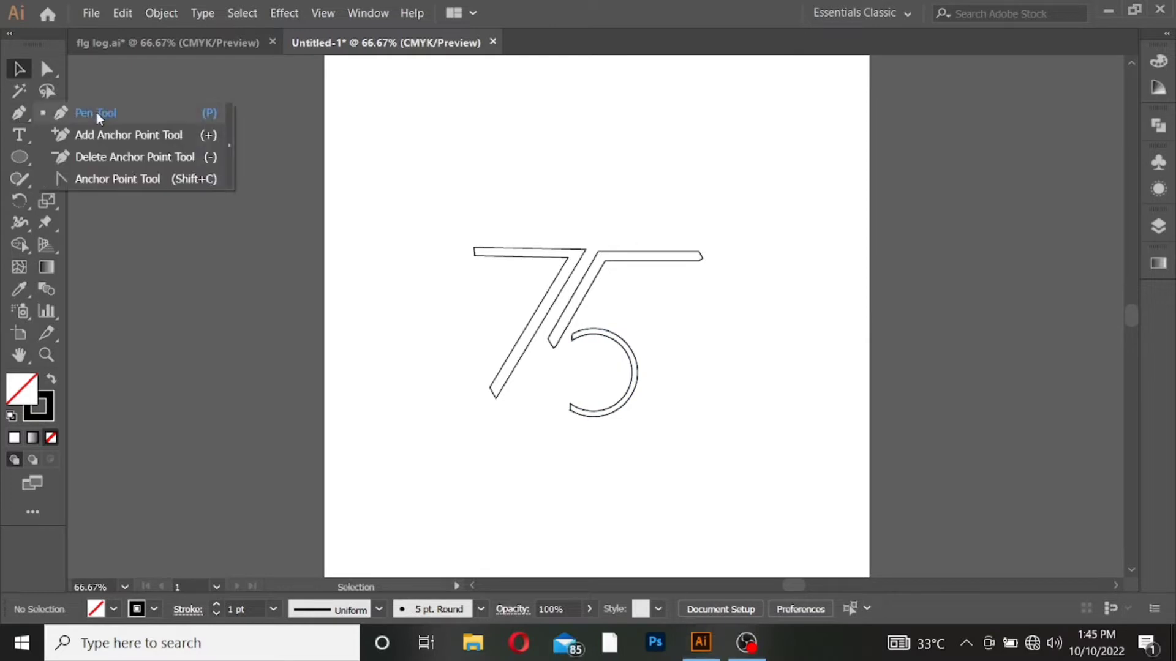
left_click(97, 113)
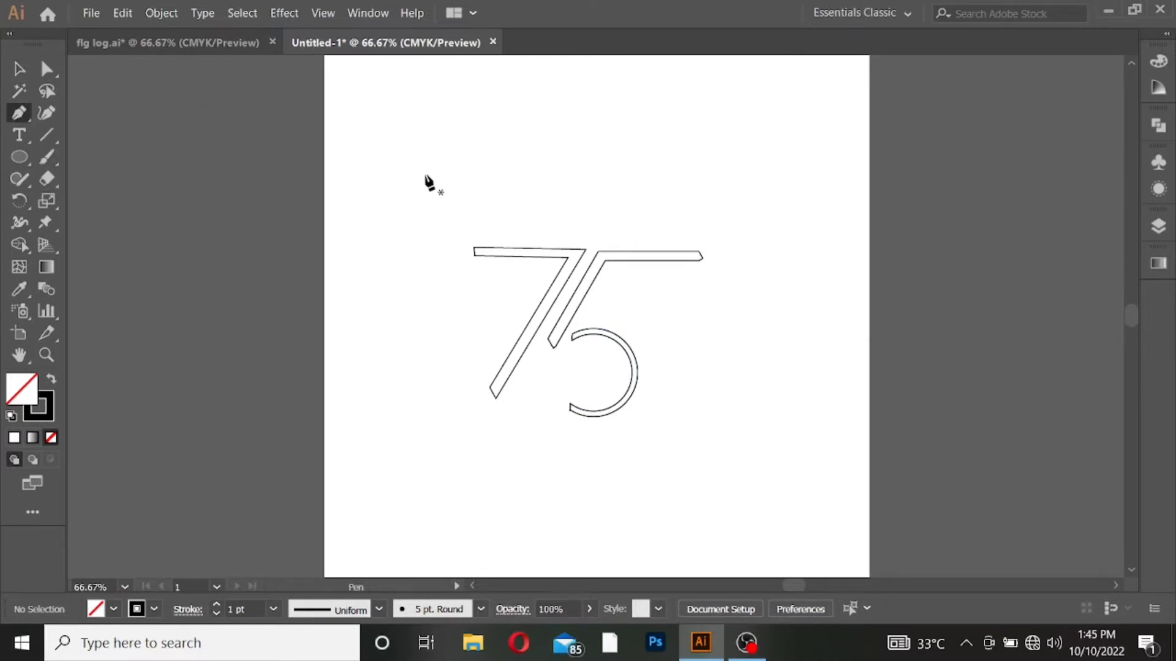
left_click(375, 158)
left_click_drag(395, 120, 390, 101)
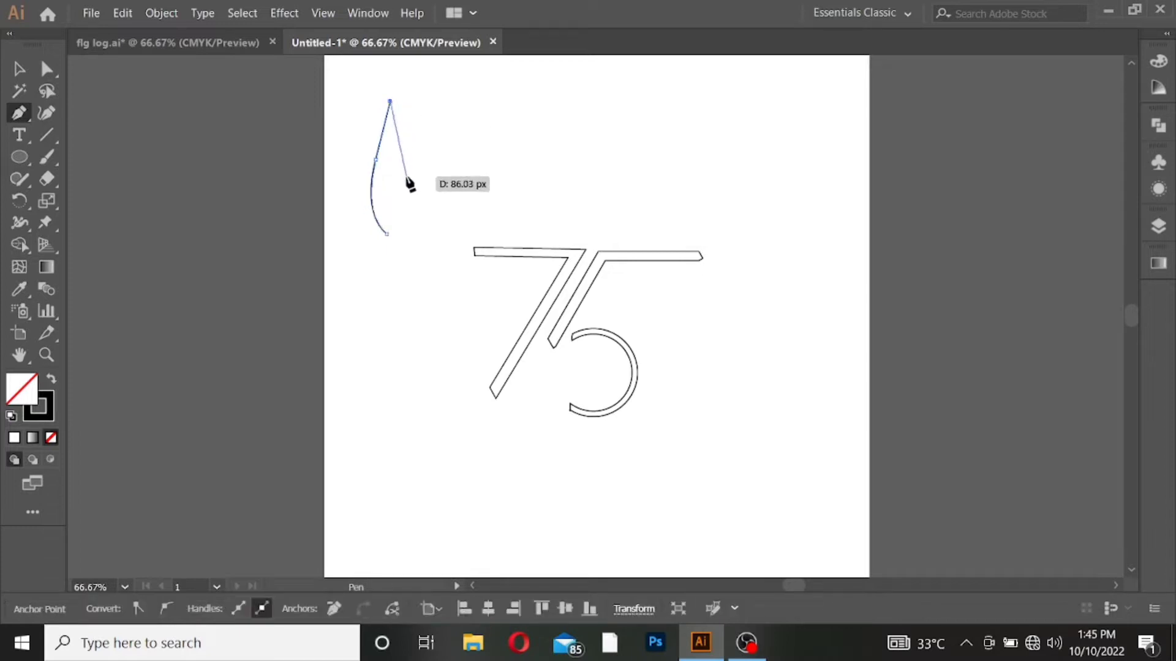
left_click_drag(405, 192, 388, 241)
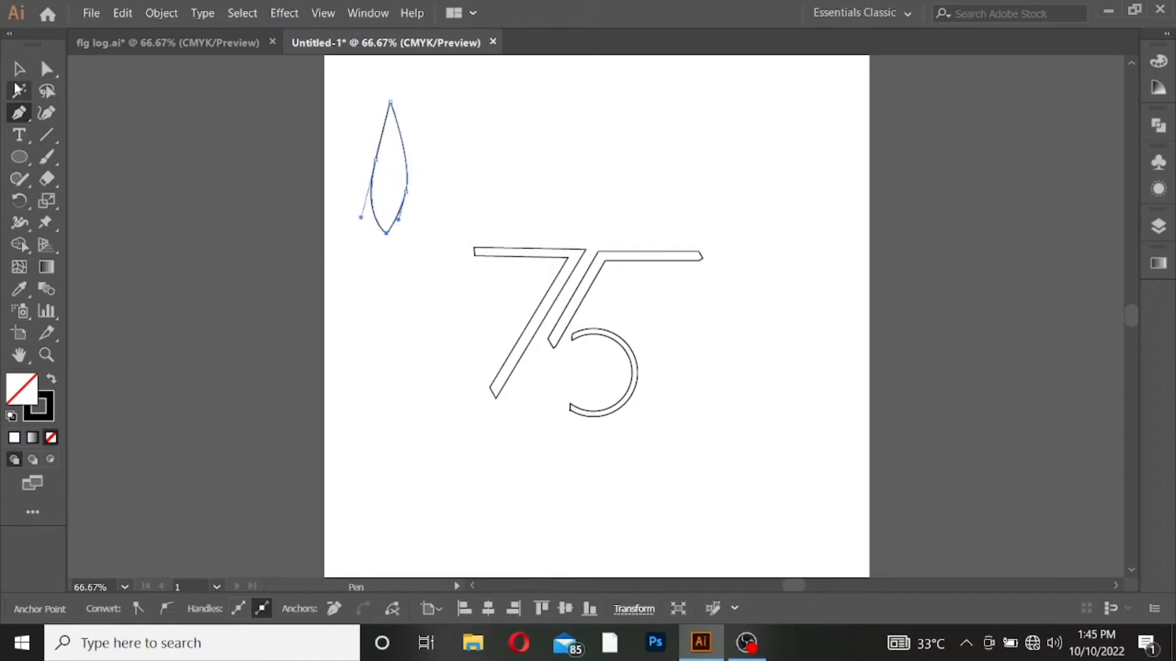
left_click(19, 68)
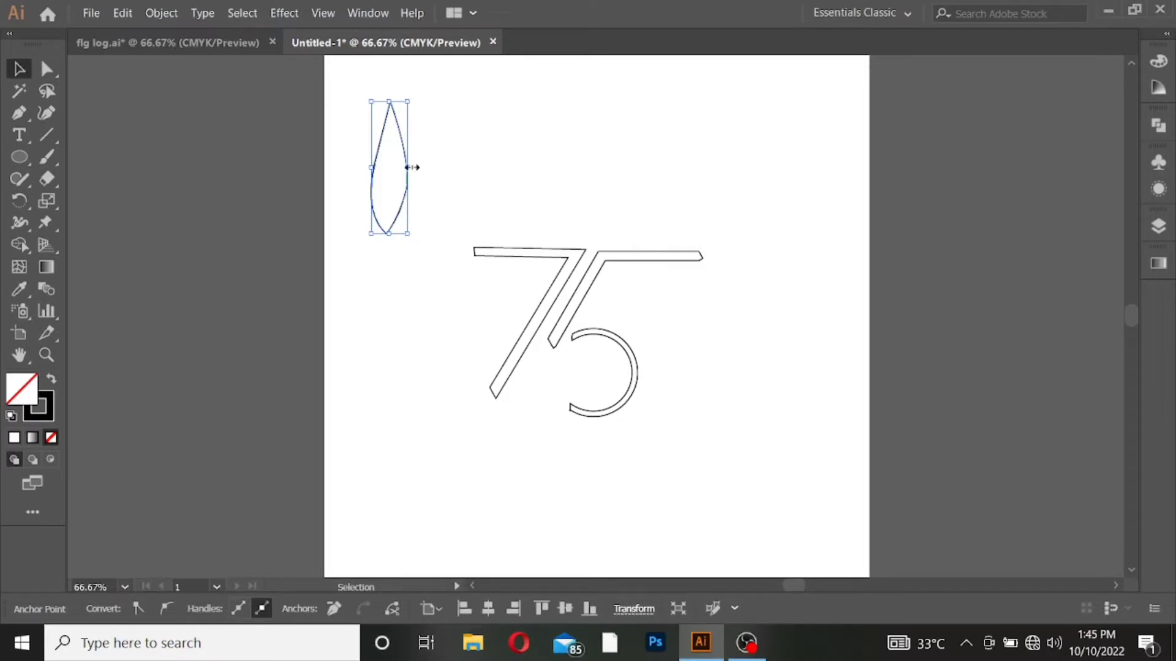
- Narrow the leaf shape to a thin sliver and move it down beside the 7
left_click_drag(407, 167, 384, 166)
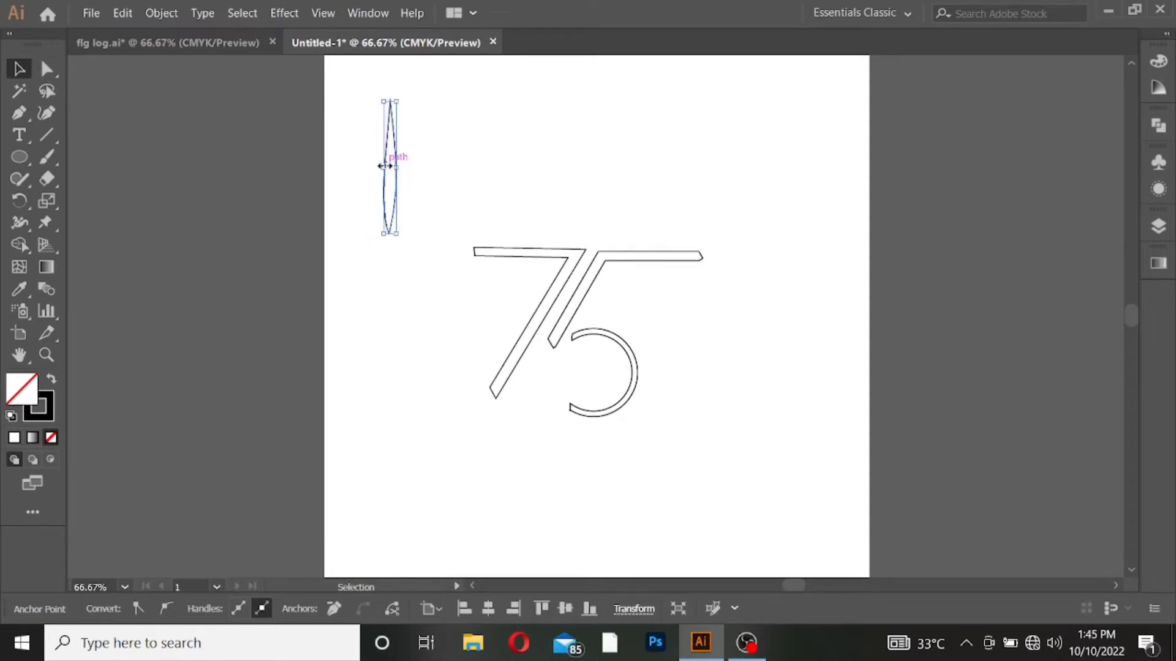
left_click(461, 166)
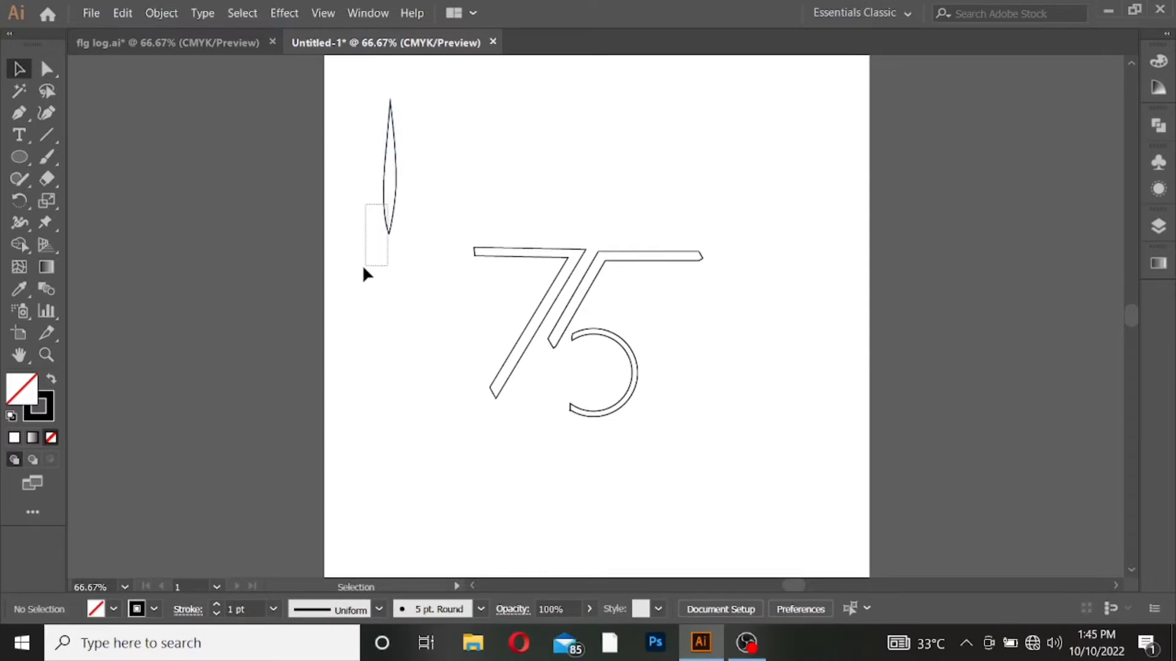
left_click_drag(364, 269, 364, 270)
left_click_drag(387, 227, 388, 353)
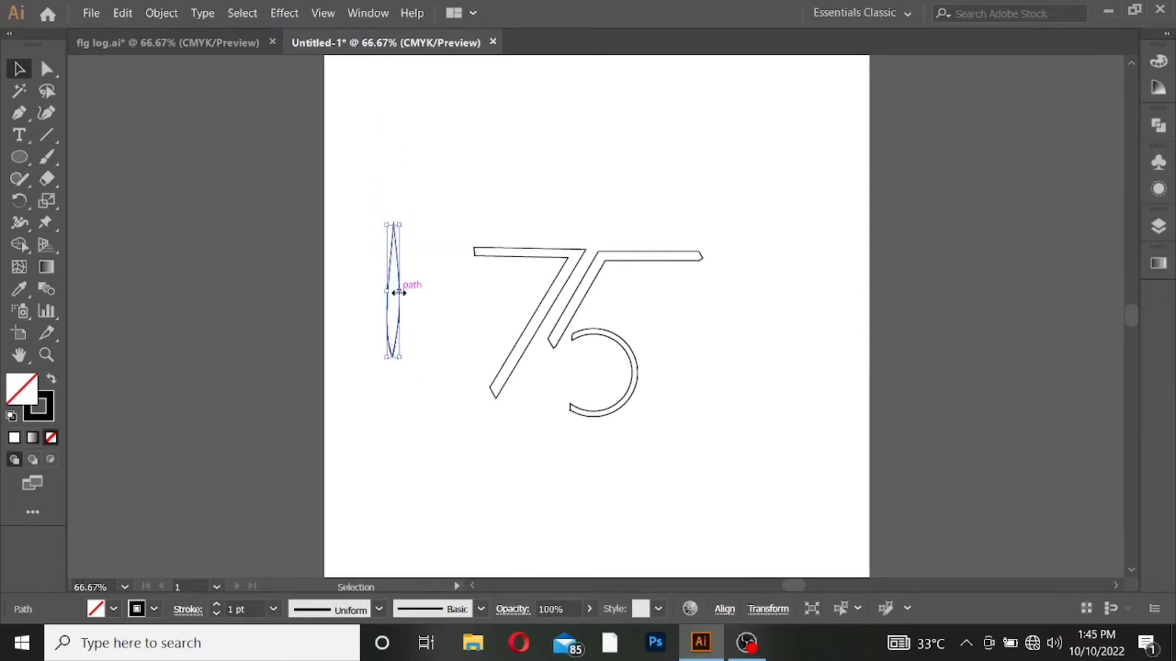
left_click_drag(399, 293, 396, 293)
- Fill the leaf shape with a near-black colour, move it up, and remove its stroke
double_click(23, 397)
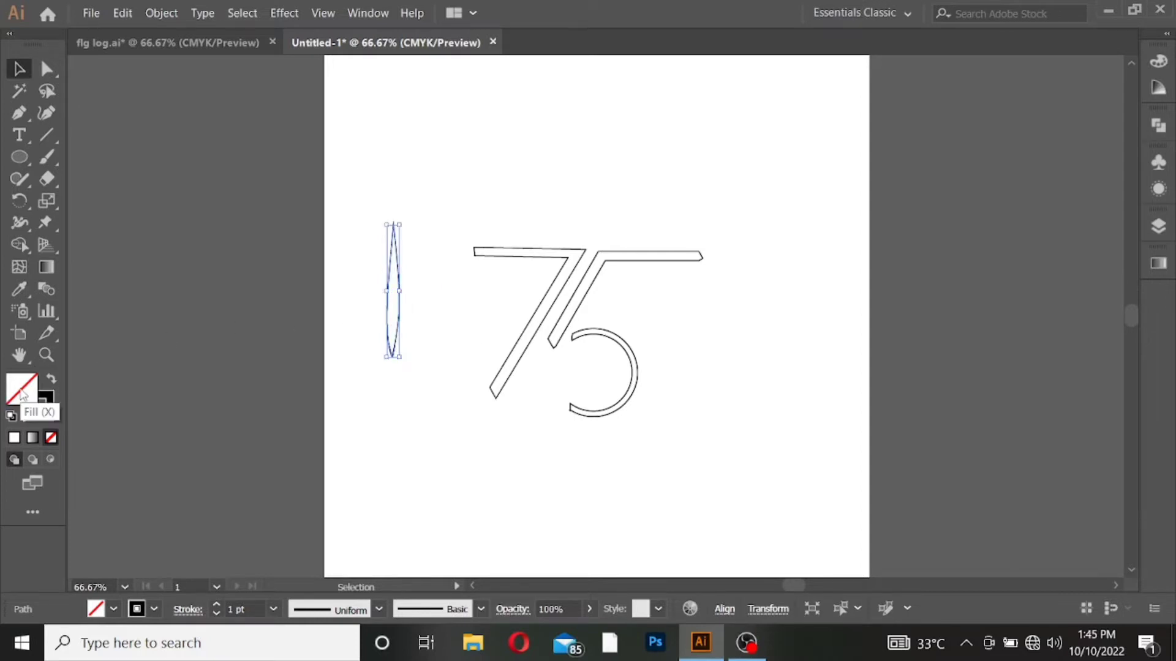
mouse_move(816, 390)
left_mouse_down()
mouse_move(882, 294)
mouse_move(840, 423)
mouse_move(764, 488)
mouse_move(748, 447)
mouse_move(707, 489)
left_mouse_up()
left_click(1100, 298)
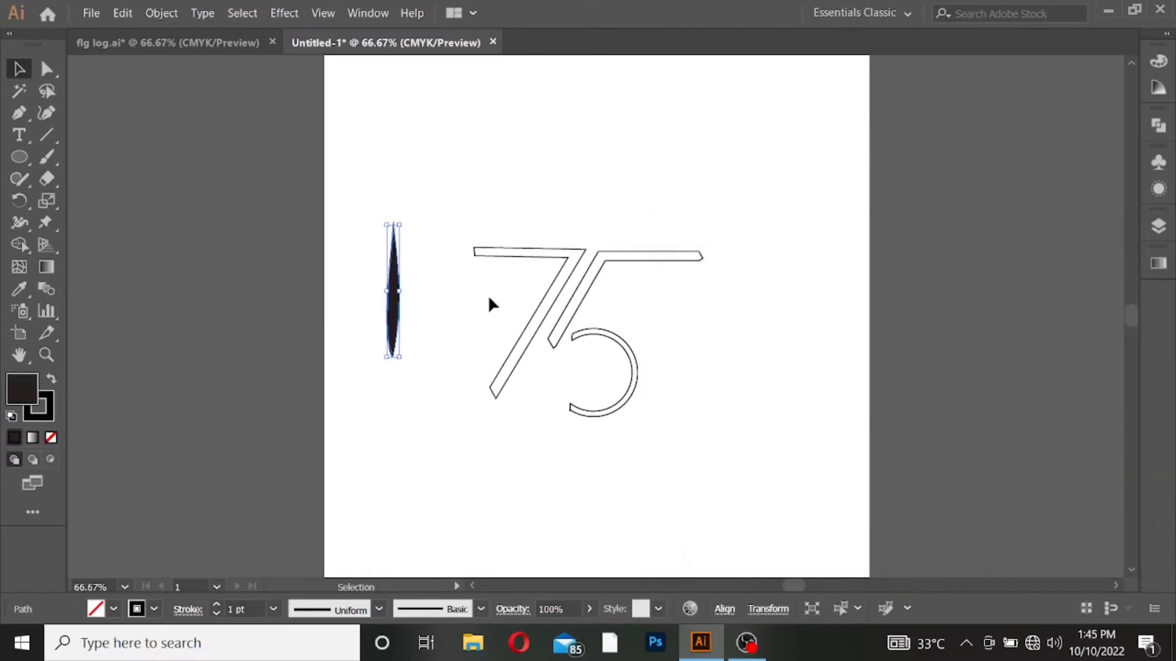
left_click_drag(391, 330, 397, 237)
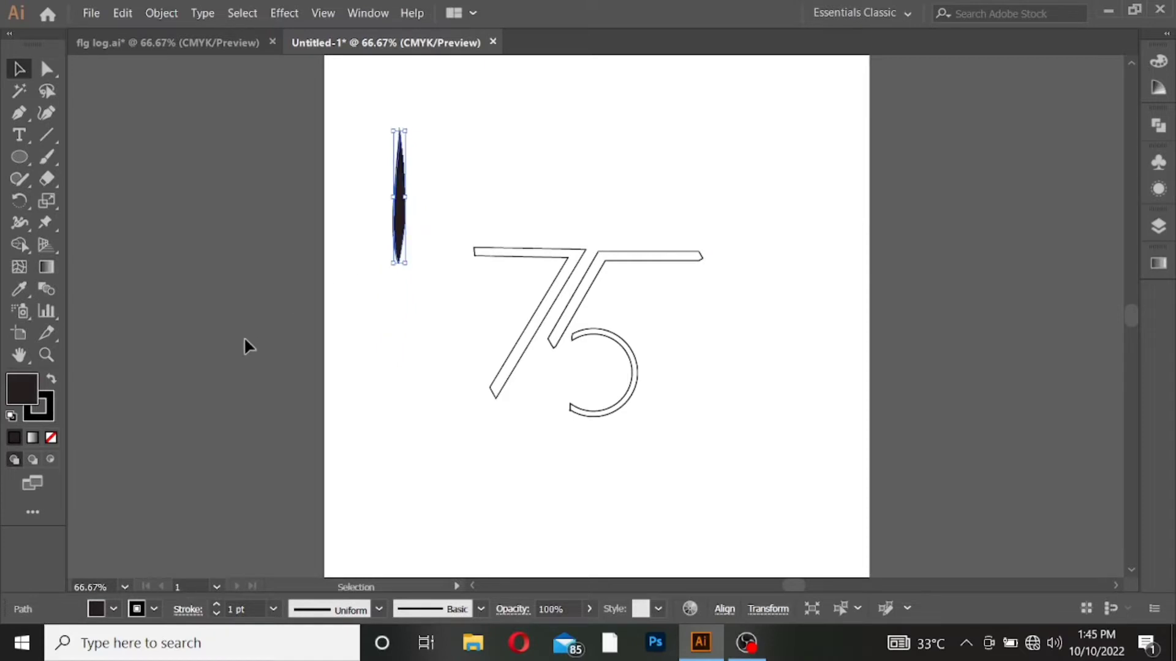
left_click(43, 420)
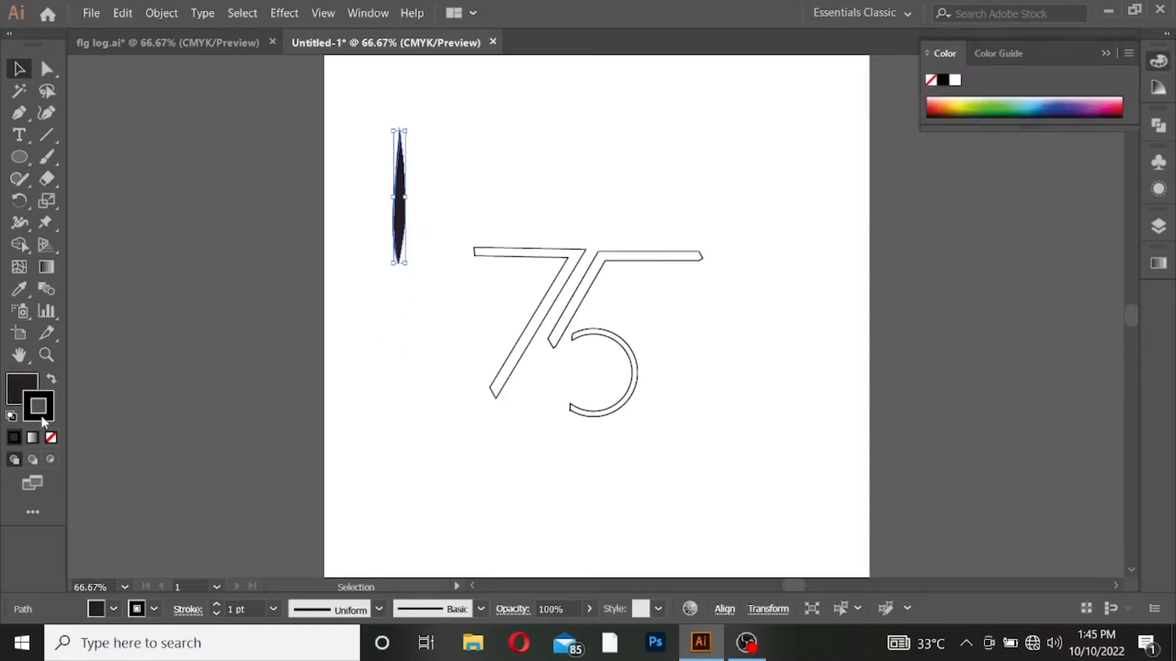
left_click(51, 438)
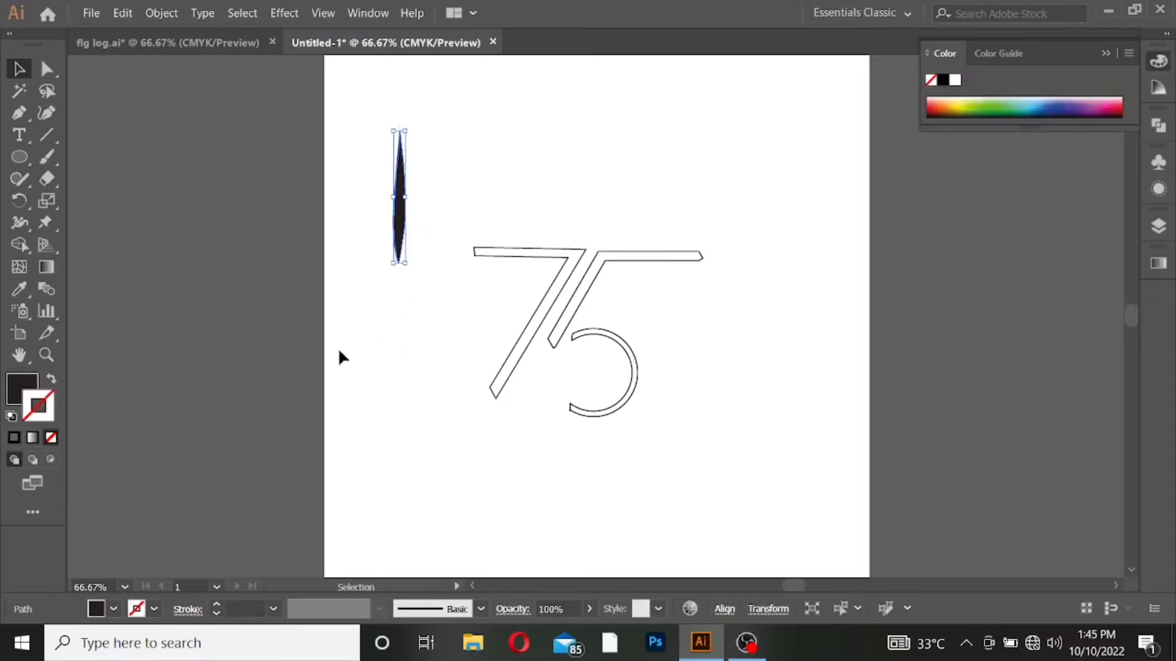
- Move the filled leaf shape slightly left and down so it stands beside the 7
left_click(384, 316)
left_click_drag(399, 249, 386, 242)
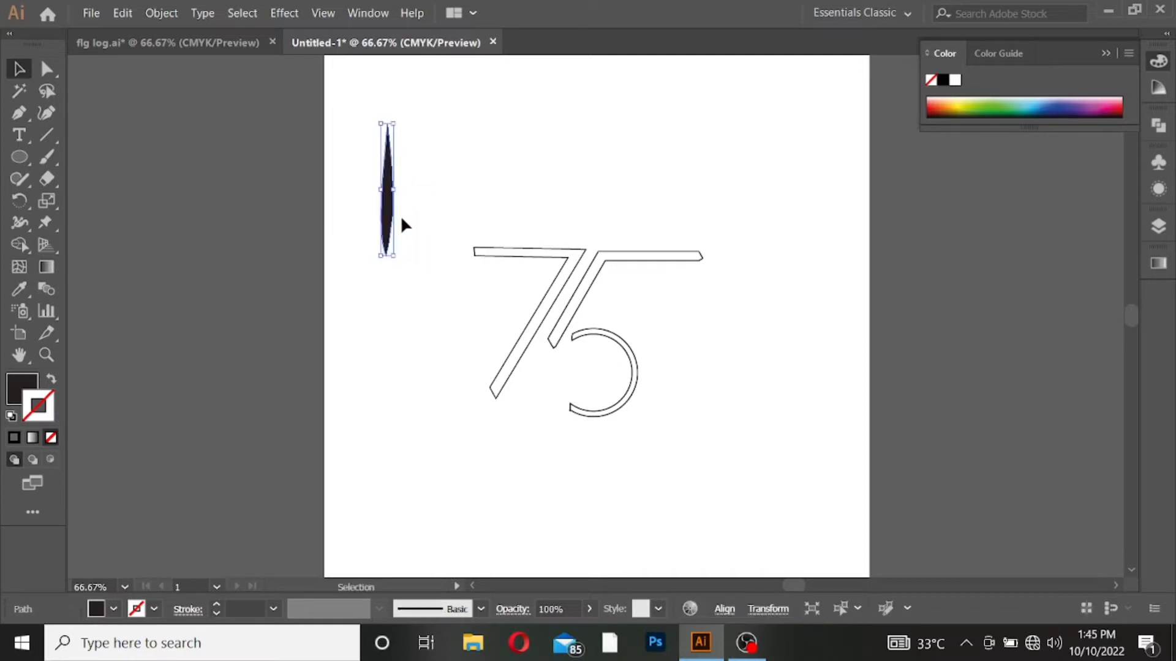
left_click_drag(398, 192, 374, 402)
left_click(434, 205)
scroll(374, 401, "up", 2)
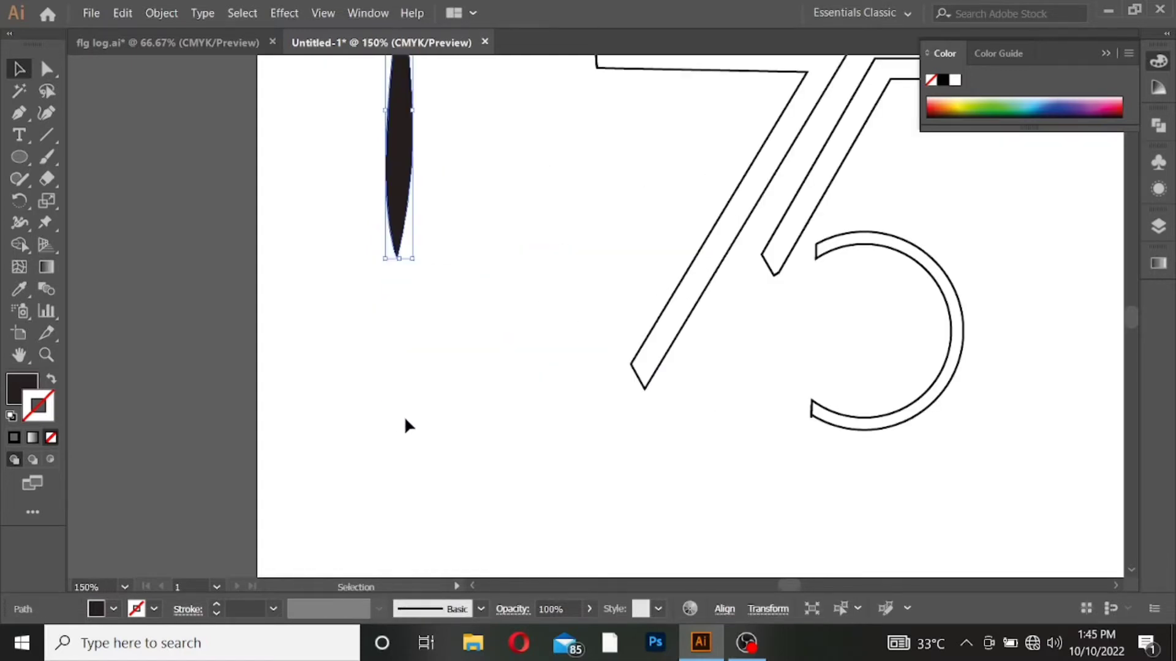
- Move the filled leaf shape to the empty area below the 75 and scale it down slightly
scroll(421, 405, "down", 2)
scroll(455, 414, "down", 2)
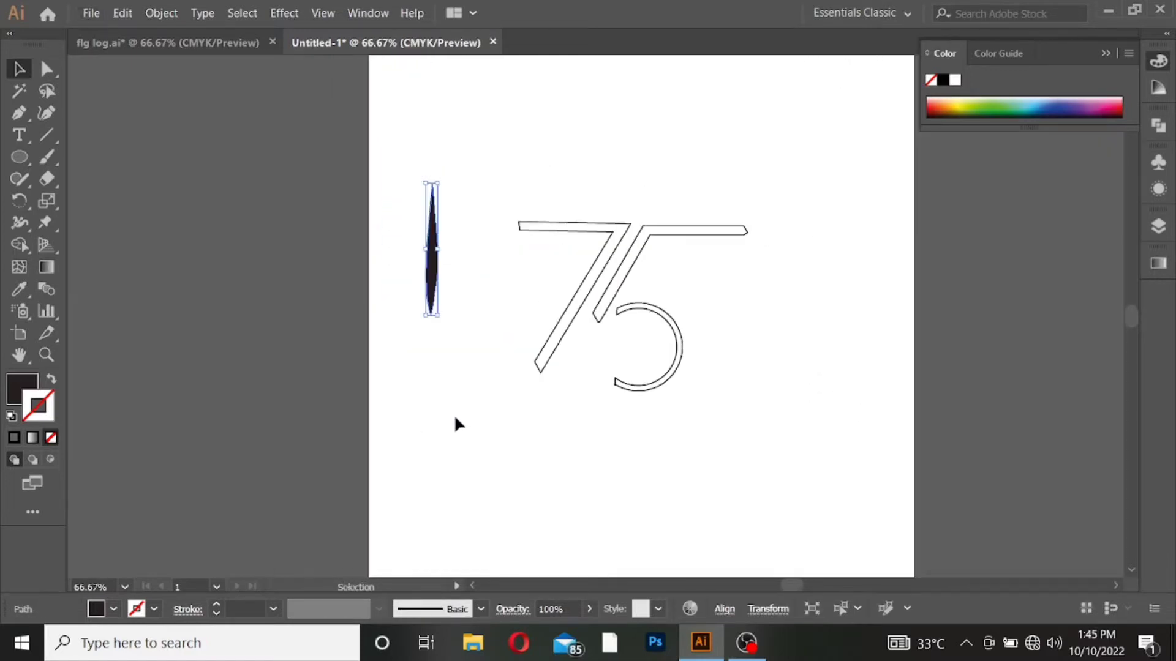
left_click_drag(433, 205, 565, 495)
scroll(608, 499, "down", 2)
scroll(606, 492, "down", 5)
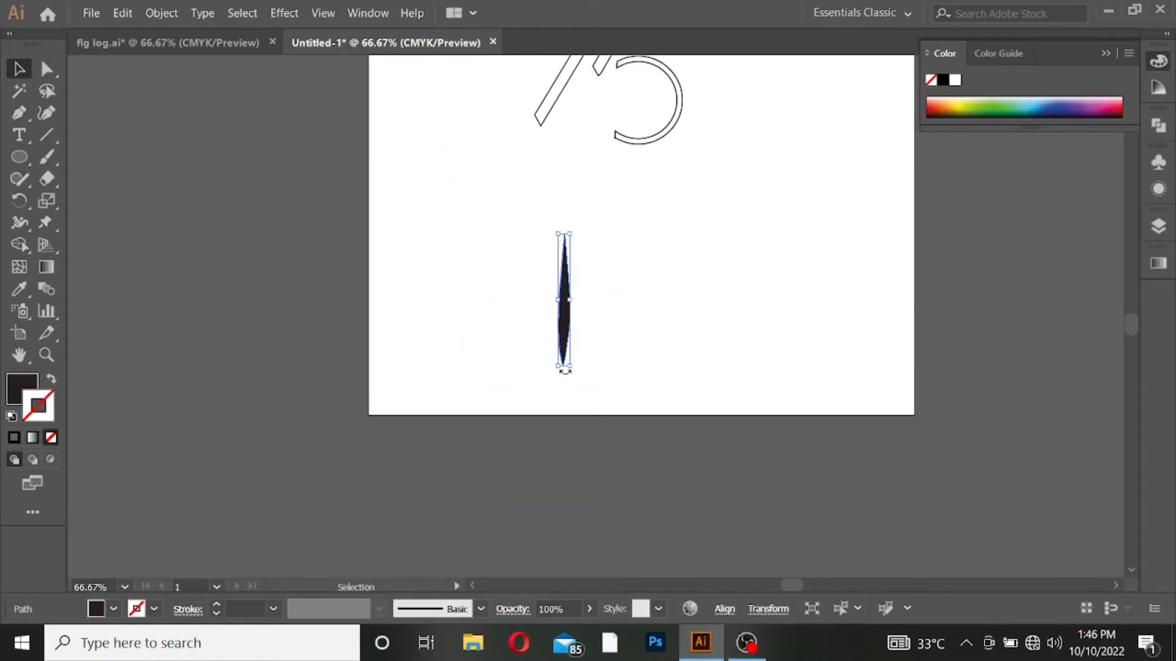
scroll(576, 338, "up", 4)
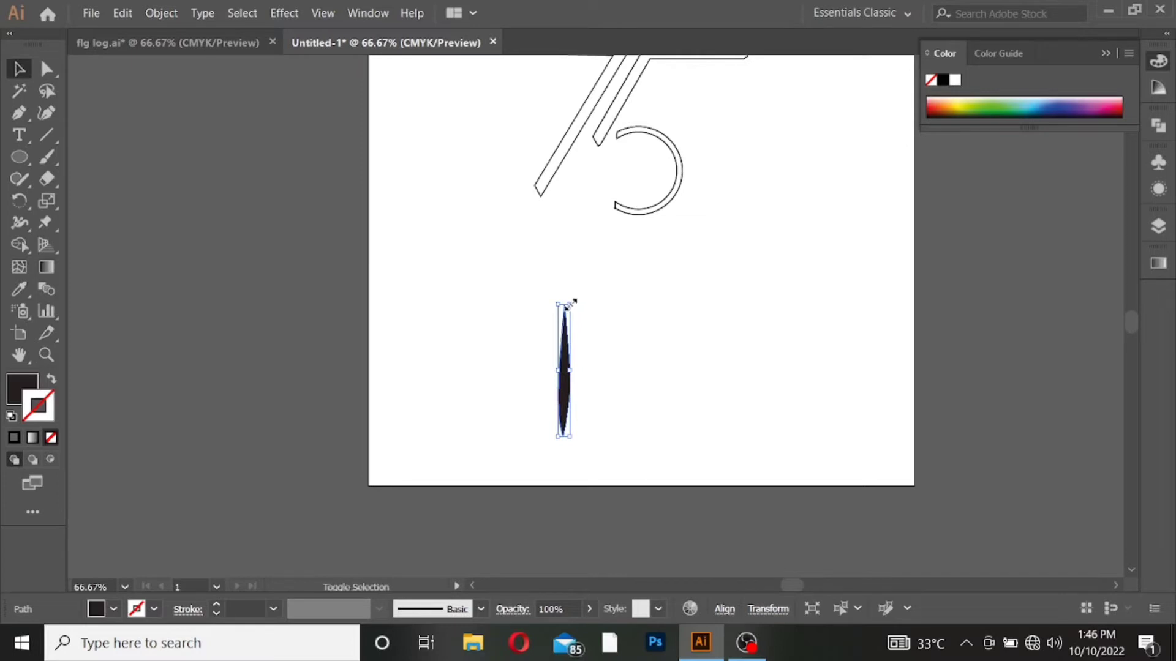
mouse_move(572, 302)
left_mouse_down()
mouse_move(556, 329)
mouse_move(565, 314)
left_mouse_up()
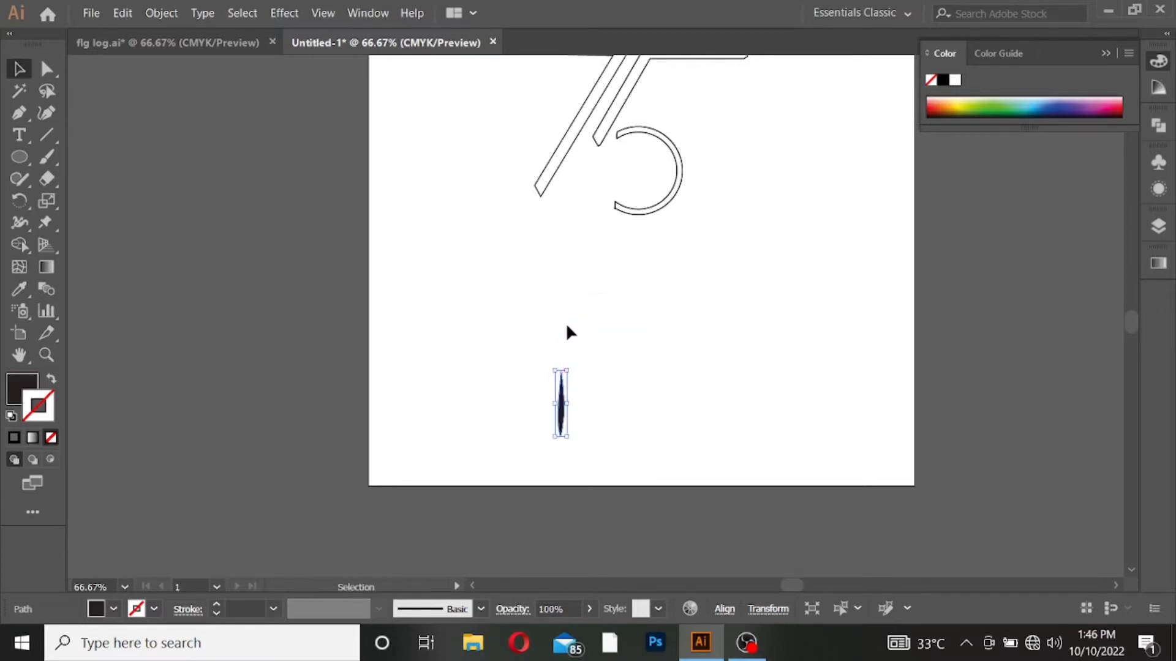
left_click(567, 371, "shift")
left_click_drag(570, 371, 582, 320)
scroll(613, 395, "down", 2)
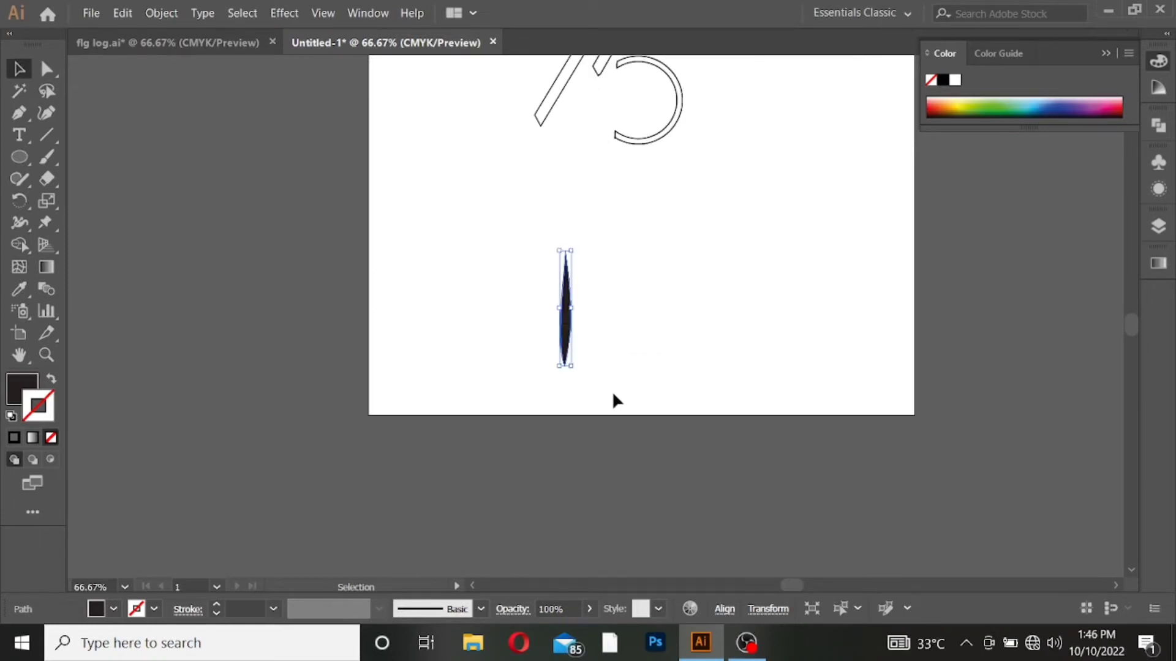
left_click(615, 354)
- Move the leaf shape beside the foot of the 7 and squeeze it into a thinner sliver
scroll(604, 352, "up", 2)
left_click_drag(572, 389, 447, 216)
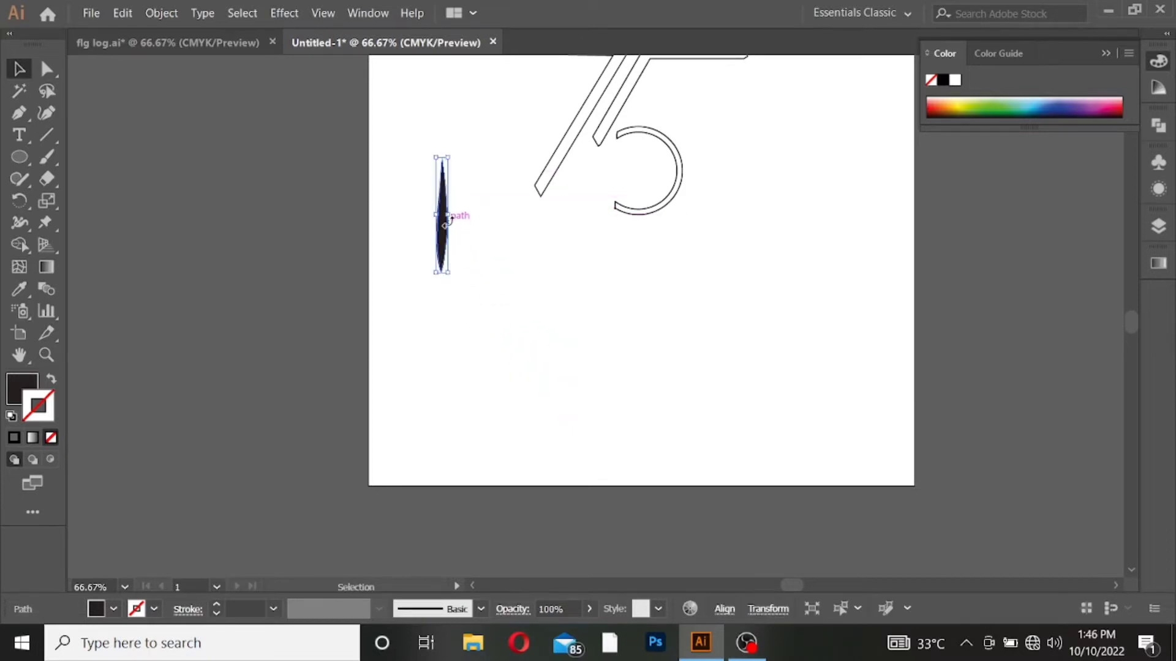
left_click_drag(446, 217, 440, 217)
left_click(490, 250)
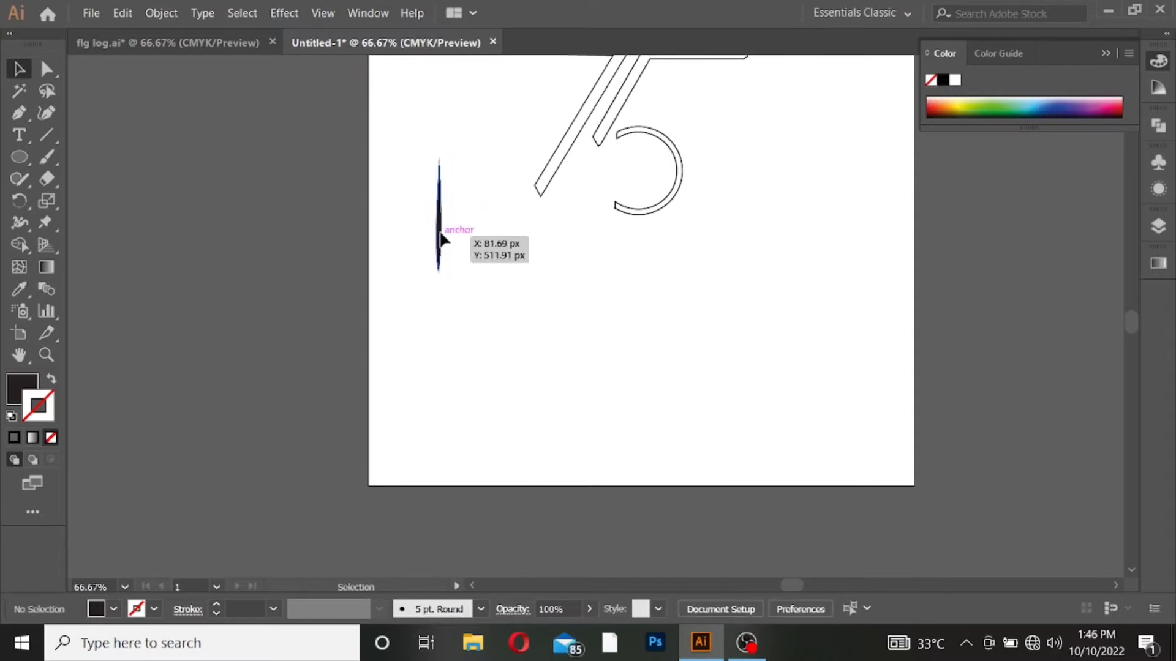
- Make a copy of the sliver rotated slightly clockwise about a pivot point just below its lower tip
left_click(442, 240)
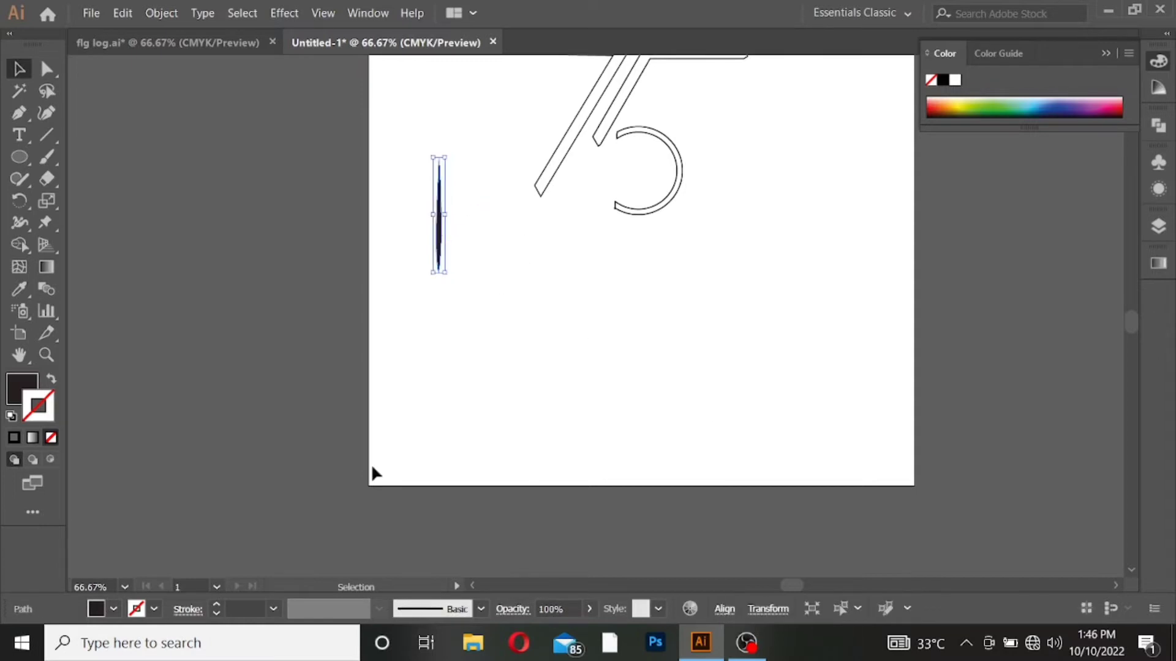
left_click(14, 205)
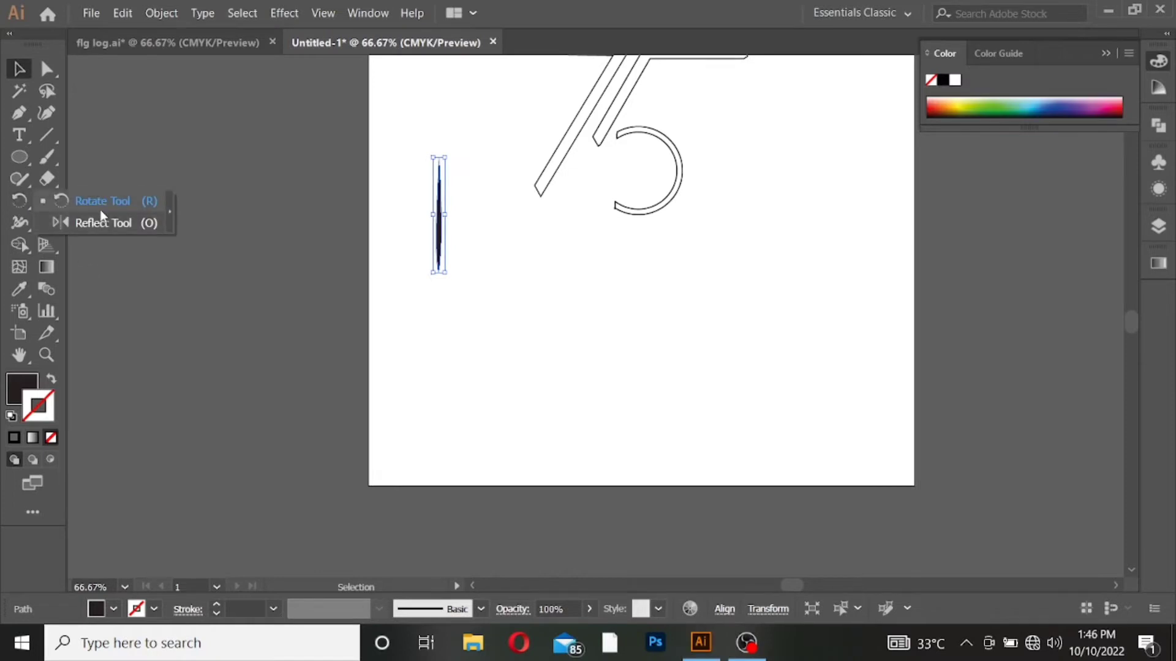
left_click(106, 207)
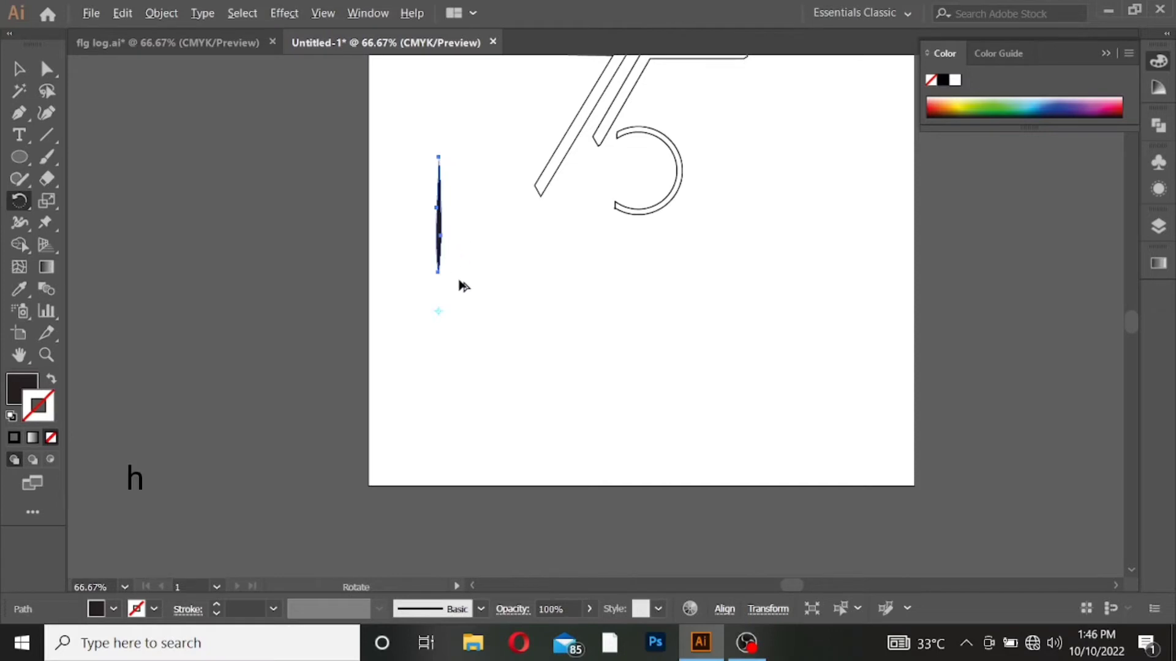
left_click_drag(441, 255, 454, 261)
- Repeat the rotated copy around the pivot point until the slivers form a complete sunburst ring
key("ctrl+d")
key("ctrl+d")
key("ctrl+d")
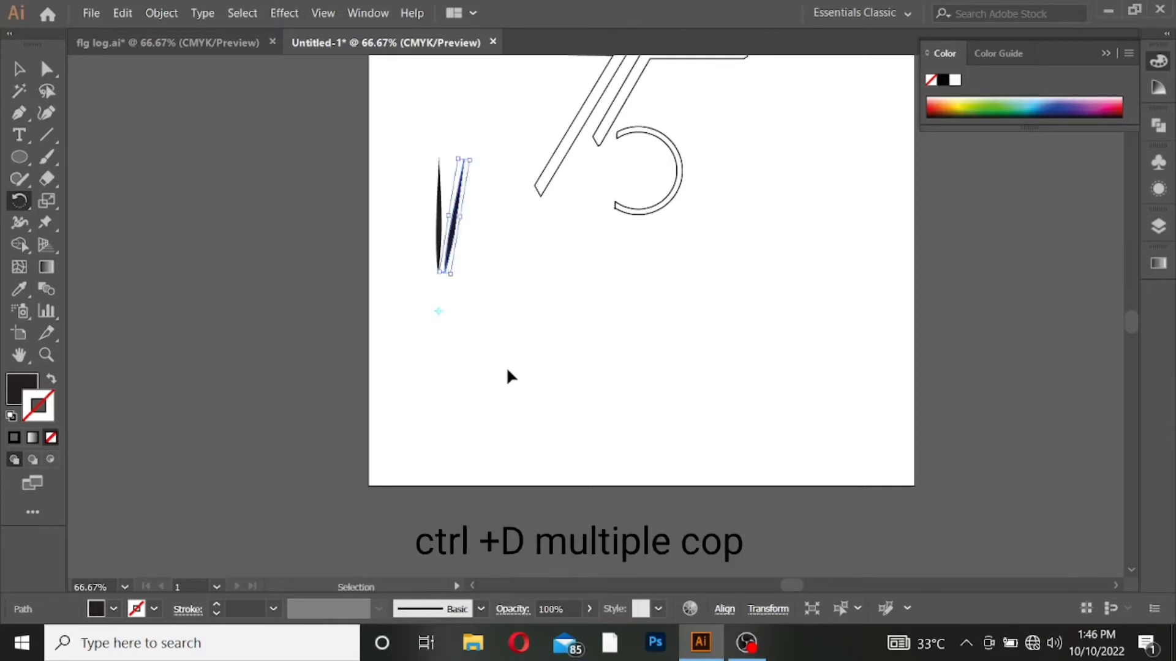
key("ctrl+d")
key("ctrl+d")
key("ctrl+d")
key("ctrl+d")
key("ctrl+d")
key("ctrl+d")
key("ctrl+d")
key("ctrl+d")
key("ctrl+d")
key("ctrl+d")
key("ctrl+d")
key("ctrl+d")
key("ctrl+d")
key("ctrl+d")
key("ctrl+d")
key("ctrl+d")
key("ctrl+d")
key("ctrl+d")
key("ctrl+d")
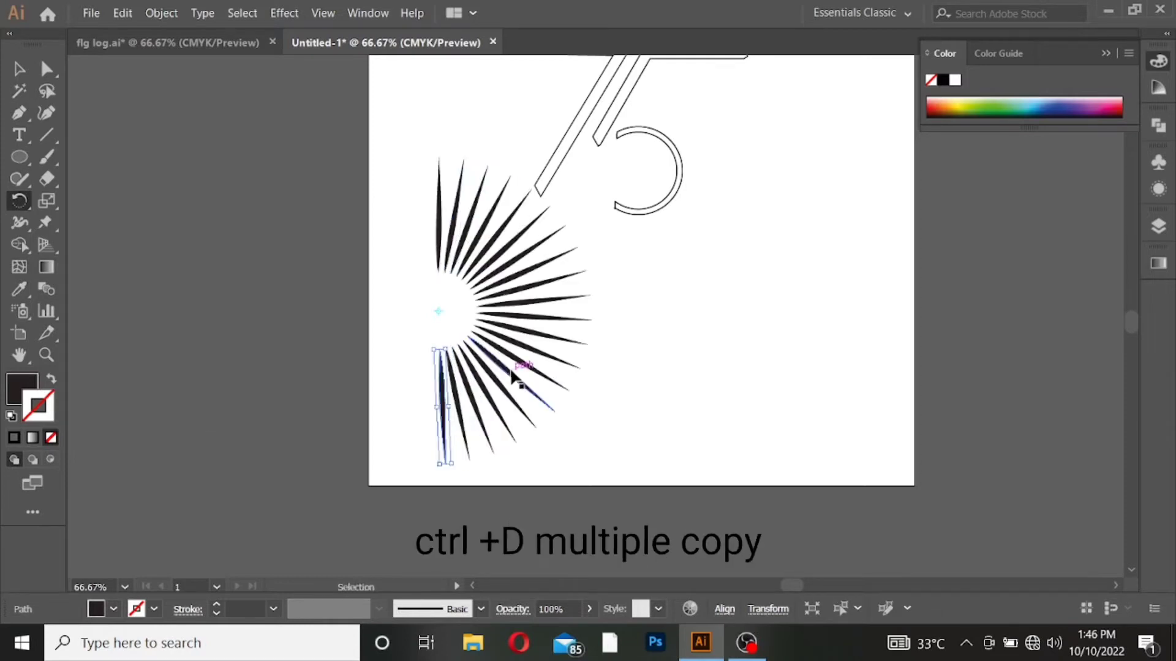
key("ctrl+d")
key("ctrl+d")
key("ctrl+d")
key("ctrl+d")
key("ctrl+d")
key("ctrl+d")
key("ctrl+d")
key("ctrl+d")
key("ctrl+d")
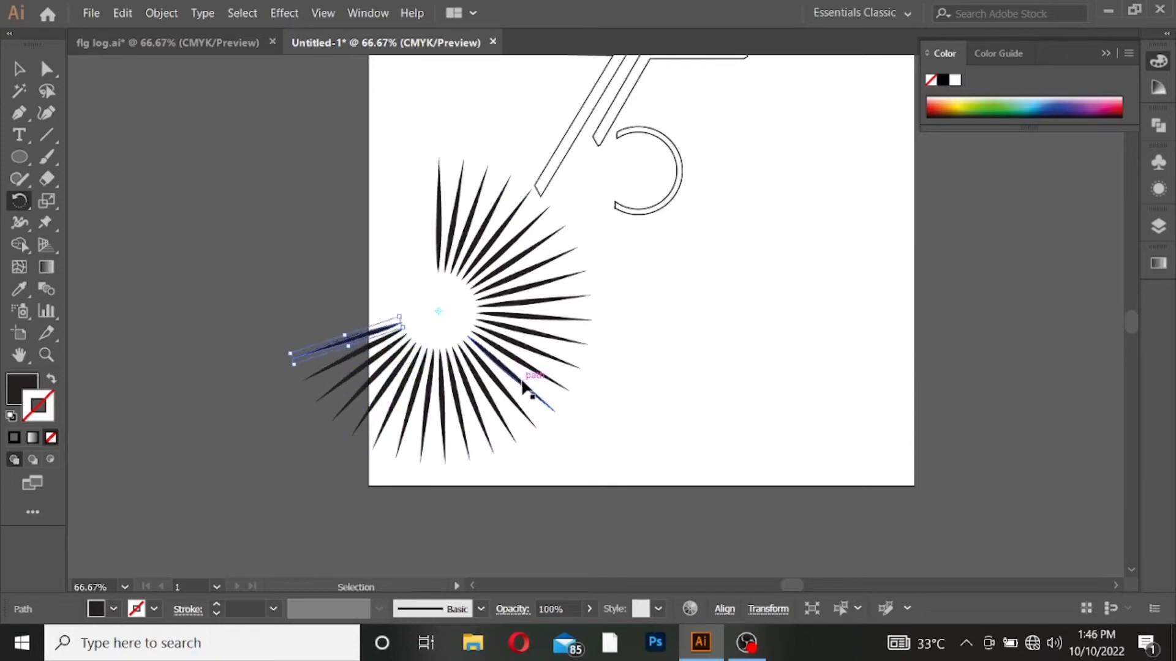
key("ctrl+d")
key("ctrl+d")
key("ctrl+d")
key("ctrl+d")
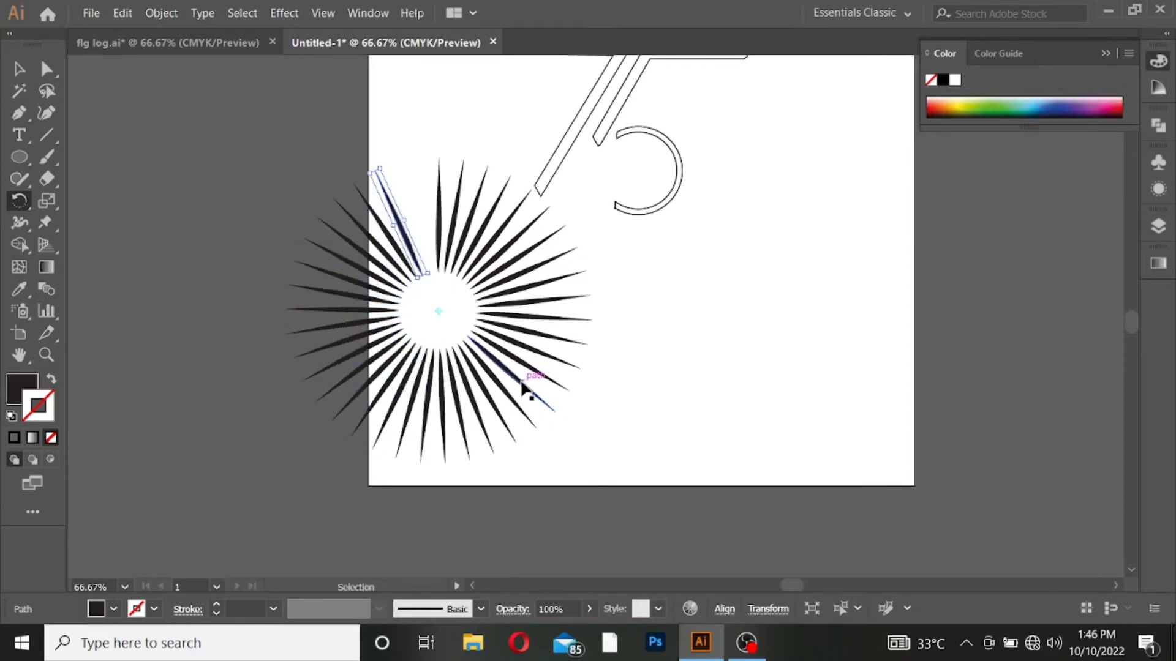
key("ctrl+d")
key("ctrl+d")
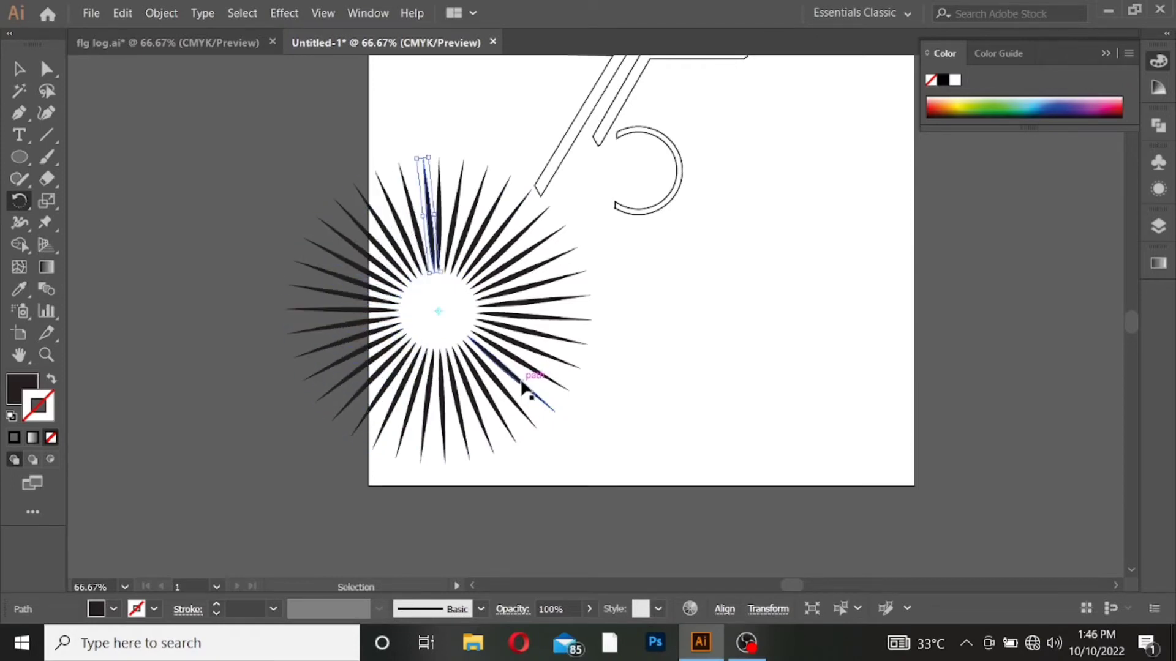
left_click(19, 70)
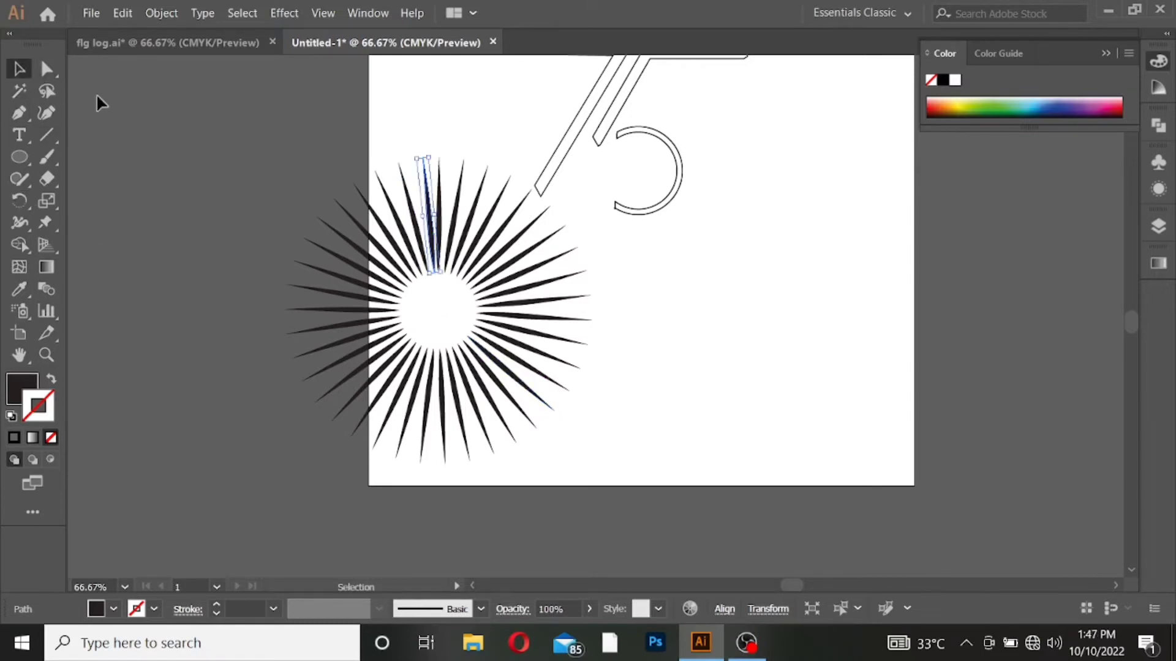
left_click(255, 189)
left_click_drag(404, 261, 496, 501)
scroll(638, 362, "up", 1)
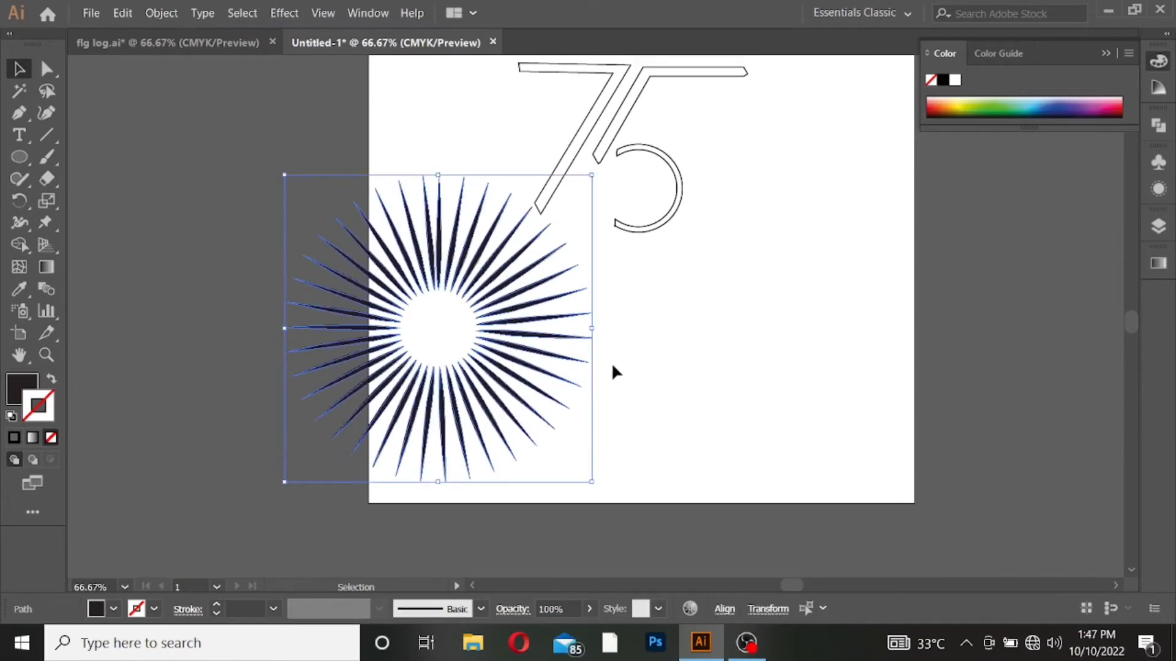
left_click(667, 303)
- Select all parts of the 75 and nudge them straight up, clear of the sunburst
scroll(622, 289, "up", 3)
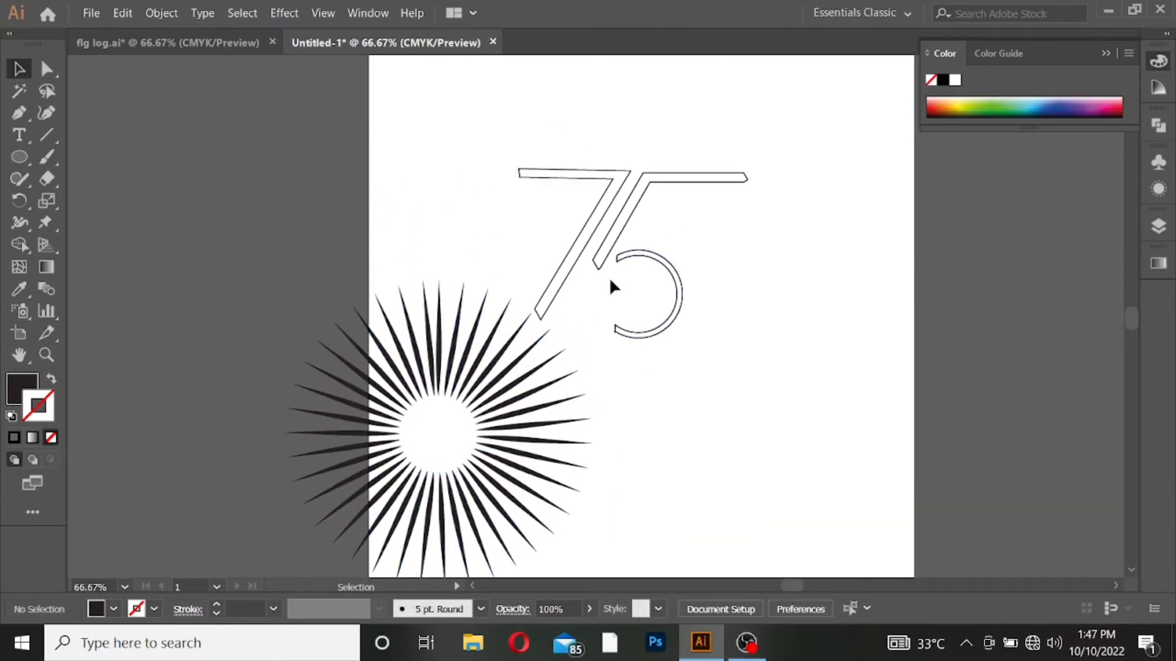
left_click_drag(493, 131, 743, 274)
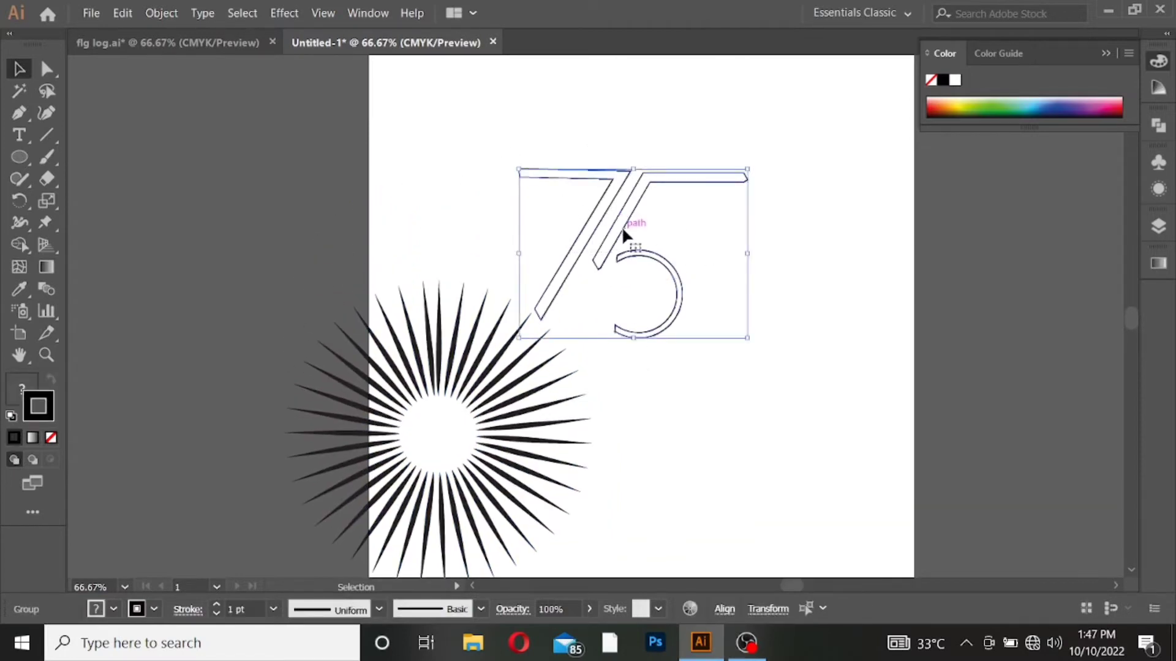
key("Up")
key("Up")
key("Up")
key("Up")
key("Up")
key("Up")
key("Up")
key("Up")
key("Up")
key("Up")
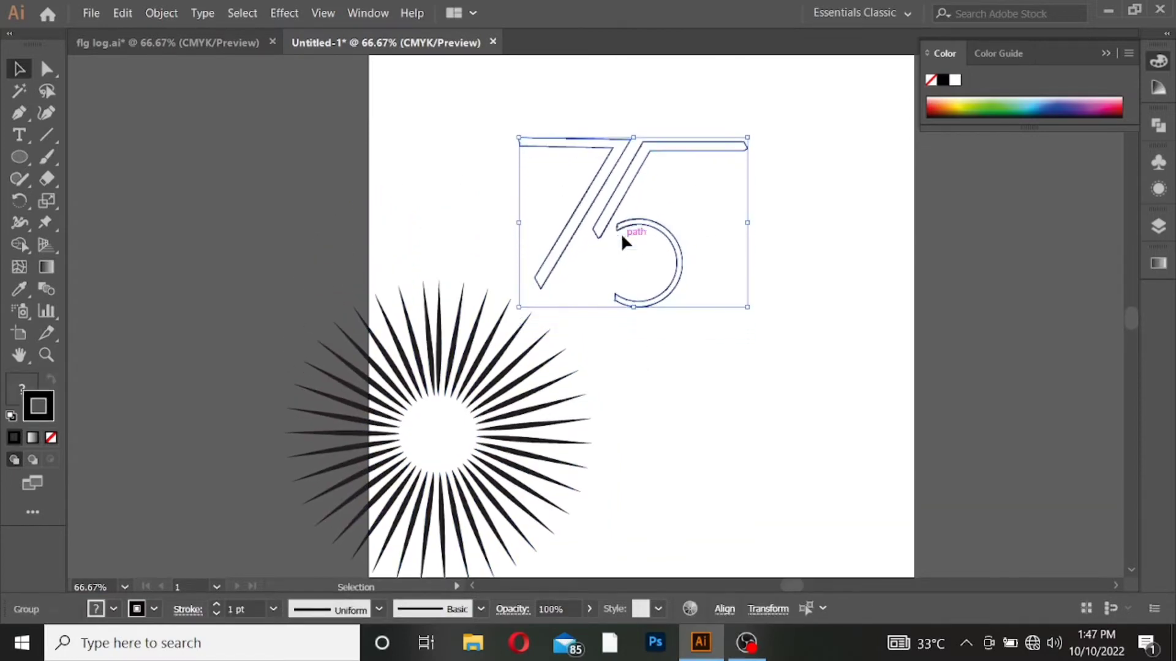
key("Up")
key("Up")
key("Up")
key("Up")
key("Up")
key("Up")
key("Up")
key("Up")
key("Up")
key("Up")
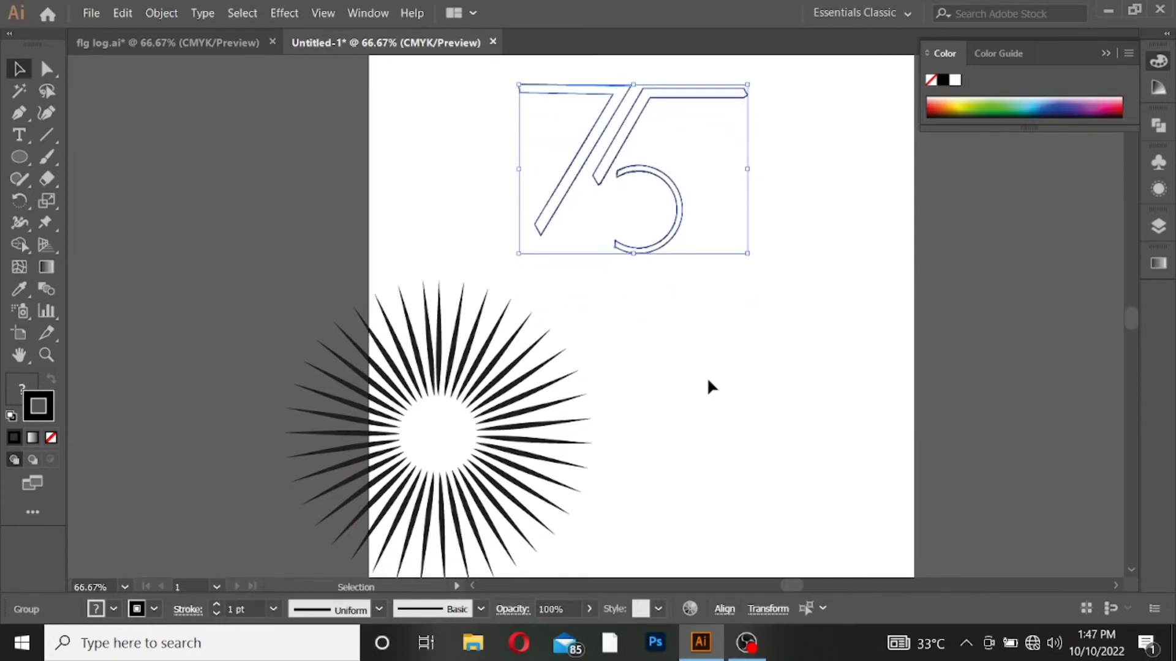
left_click(703, 394)
scroll(705, 398, "down", 2)
left_click_drag(200, 151, 607, 522)
right_click(502, 410)
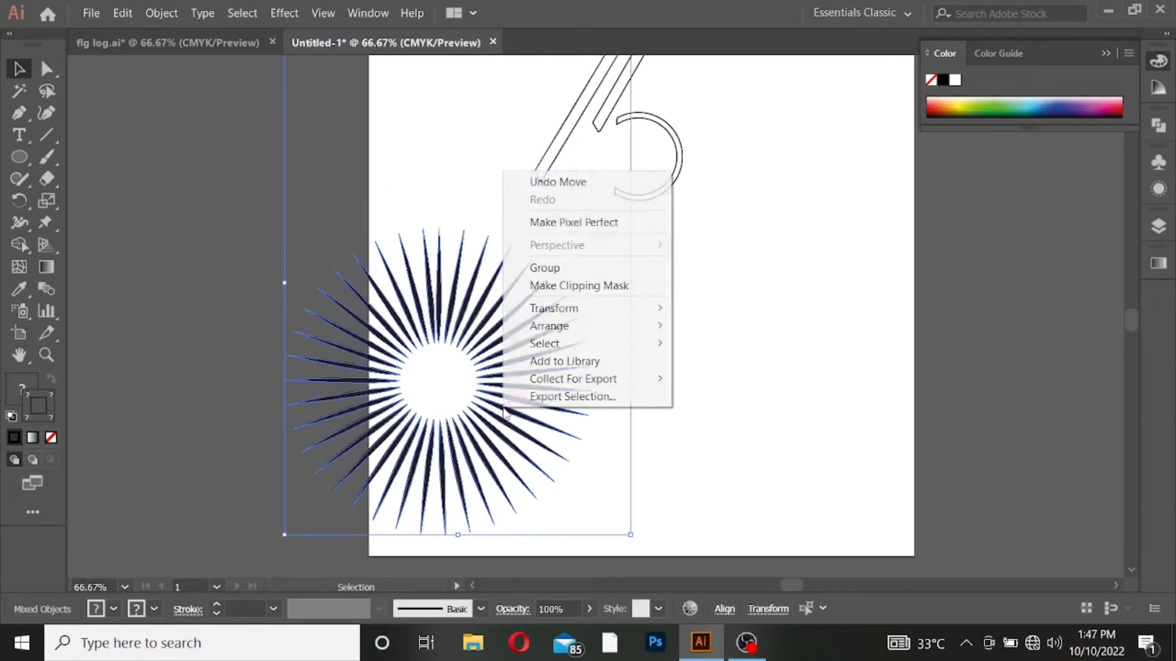
left_click(813, 360)
- Select only the sunburst's rays and group them
left_click_drag(279, 223, 625, 508)
right_click(712, 486)
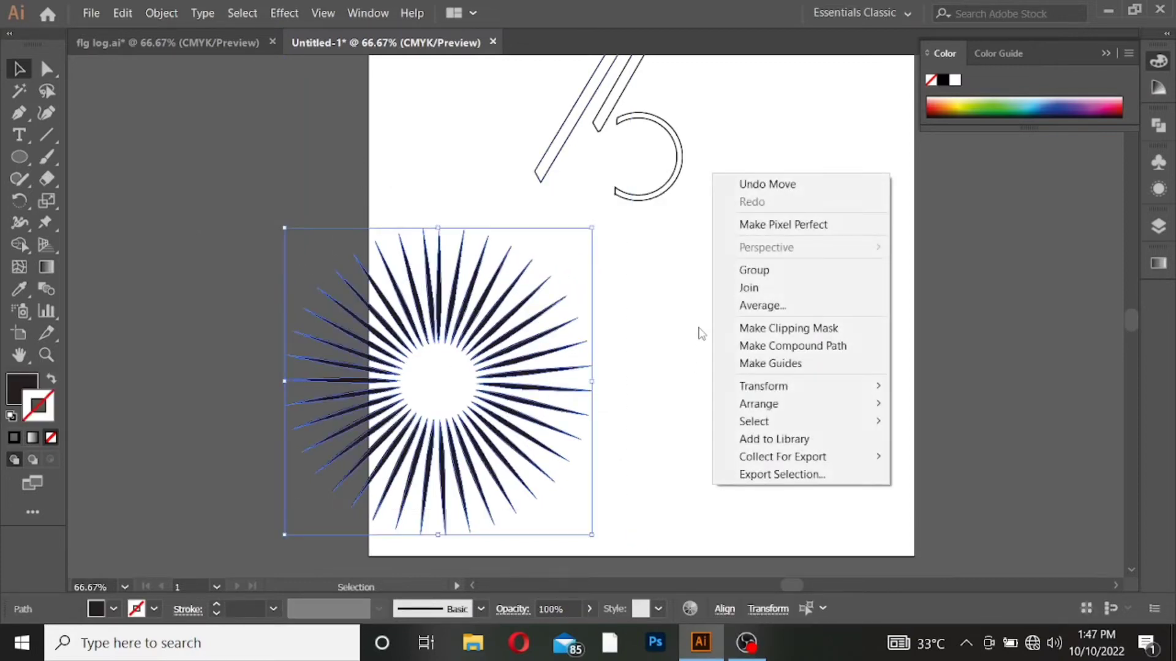
left_click(754, 270)
- Move the sunburst group fully onto the artboard and scale it down to roughly a third of its size
left_click_drag(487, 411, 652, 373)
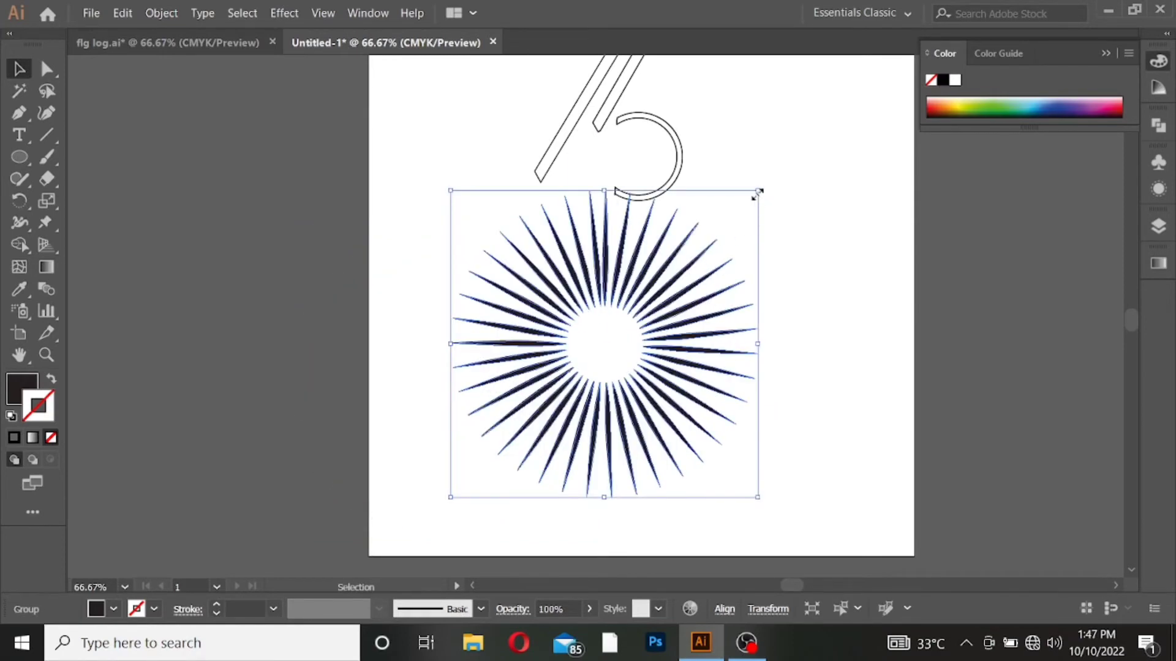
left_click_drag(757, 192, 612, 410)
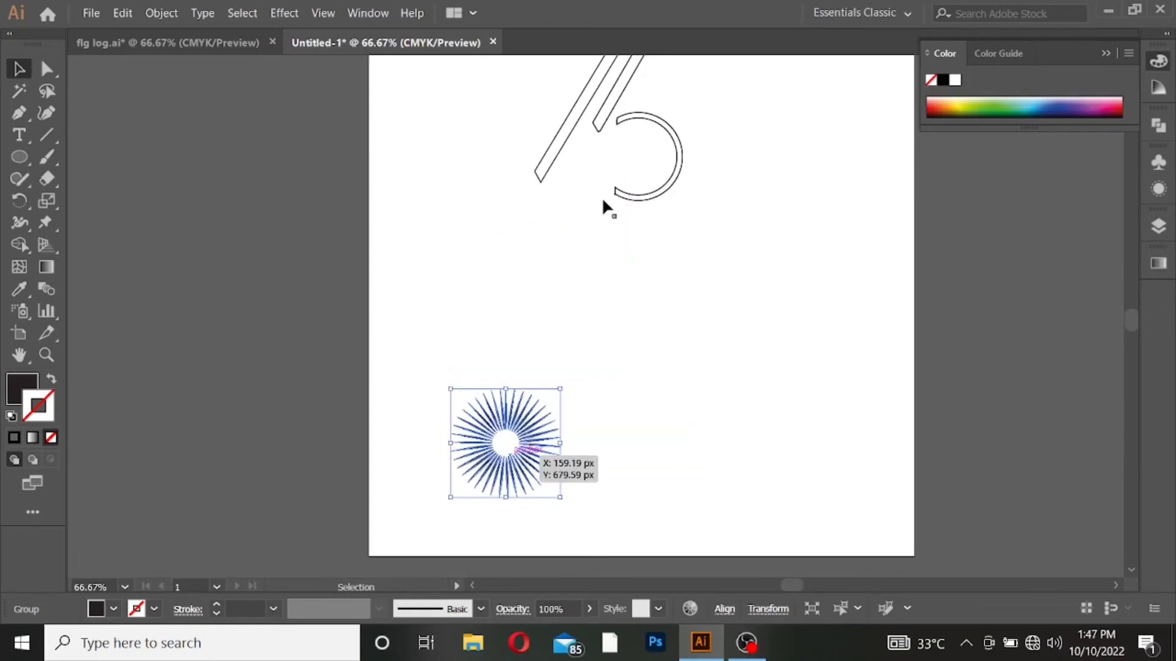
left_click(681, 341)
- Move the sunburst up to the lower curve of the 5 and scale it down further
left_click_drag(551, 439, 627, 199)
scroll(627, 200, "up", 2)
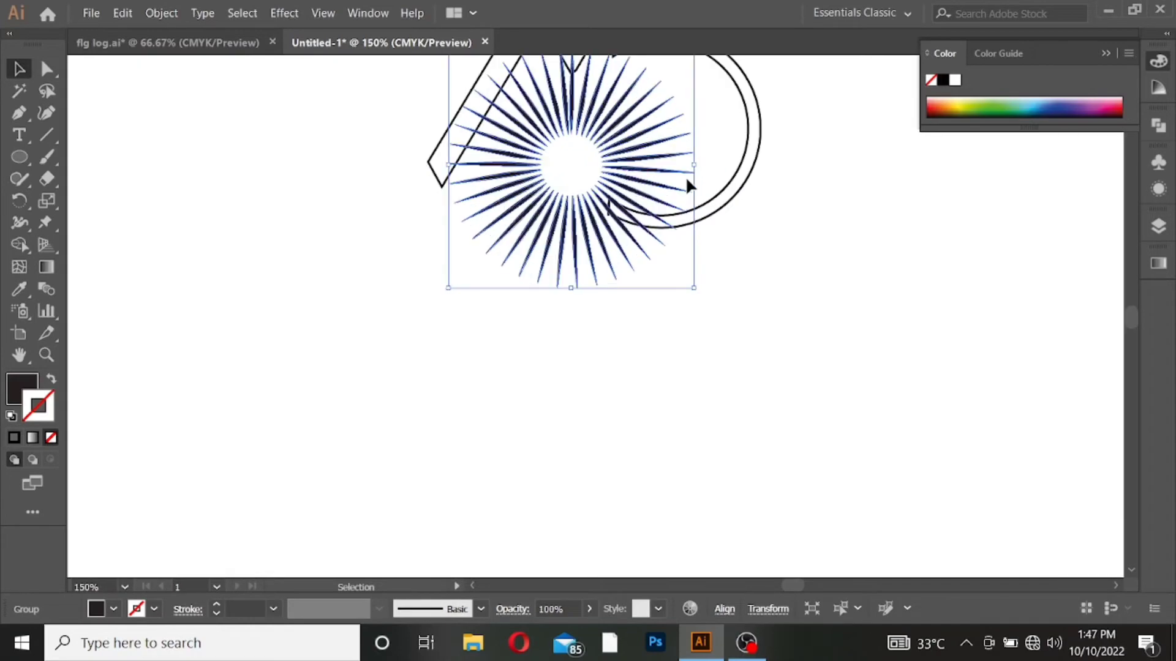
scroll(664, 239, "up", 5)
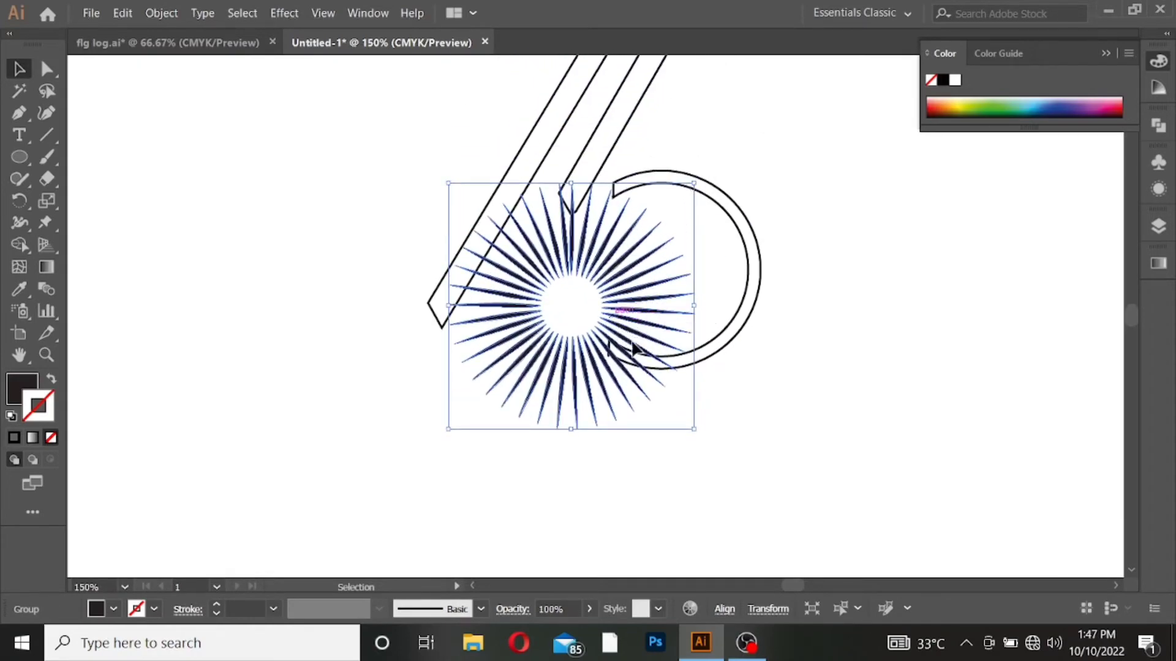
left_click_drag(631, 306, 831, 396)
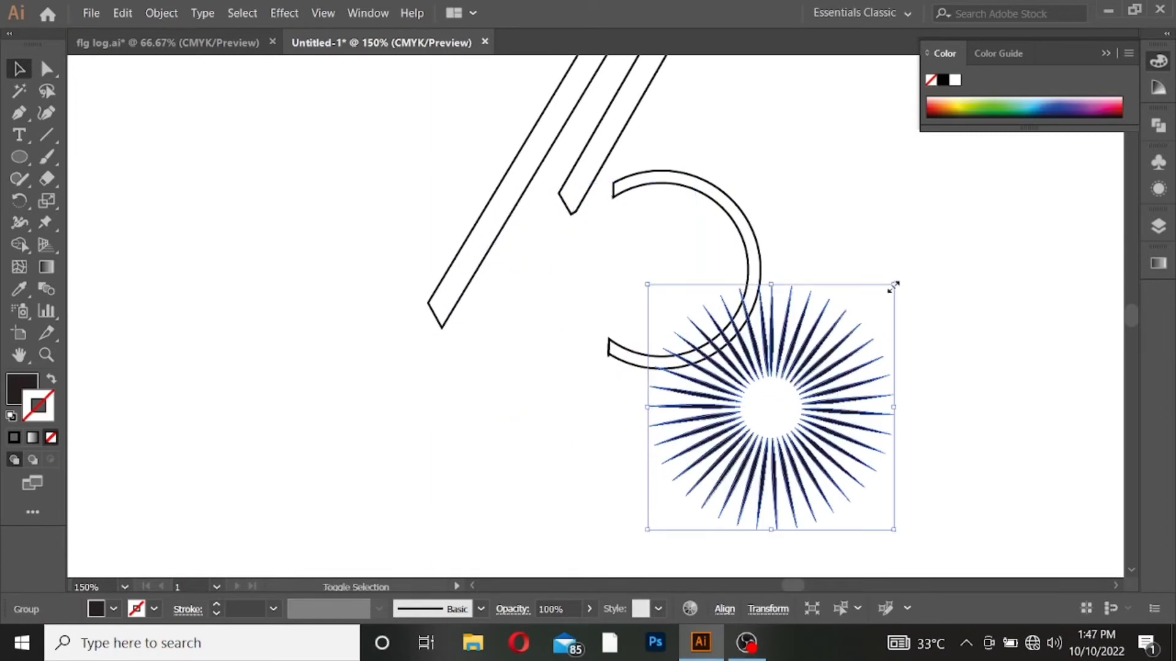
left_click_drag(894, 285, 828, 357)
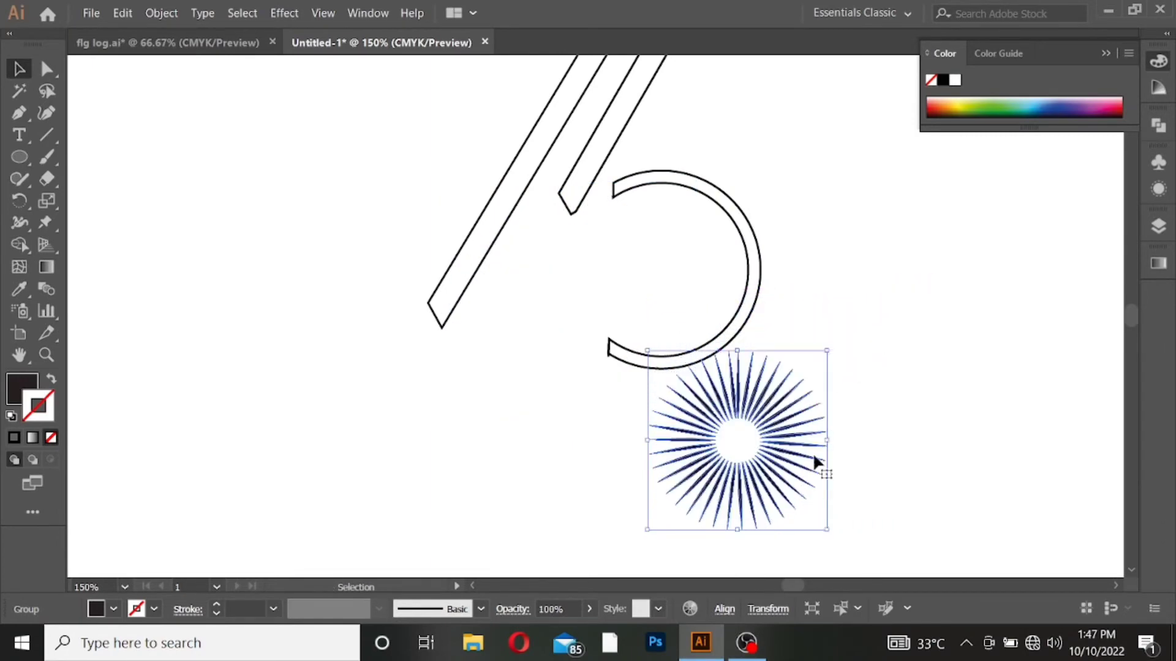
- Move the sunburst to the empty area just below the foot of the 7
left_click_drag(768, 443, 704, 482)
scroll(791, 318, "down", 2)
left_click(791, 318)
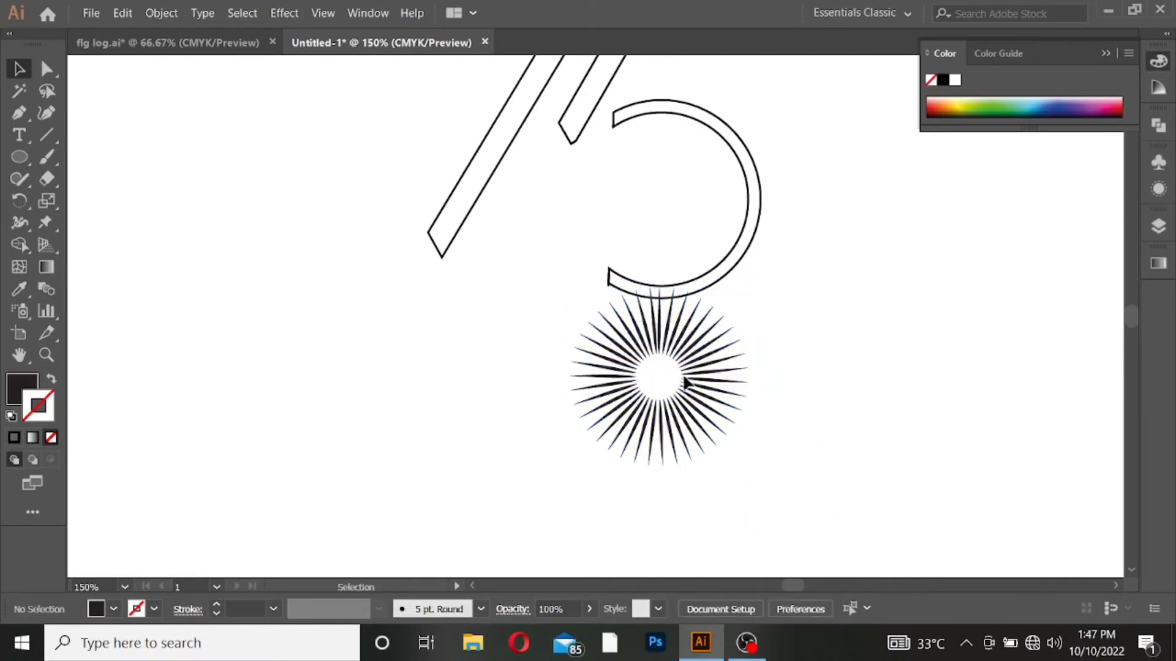
left_click_drag(682, 387, 485, 422)
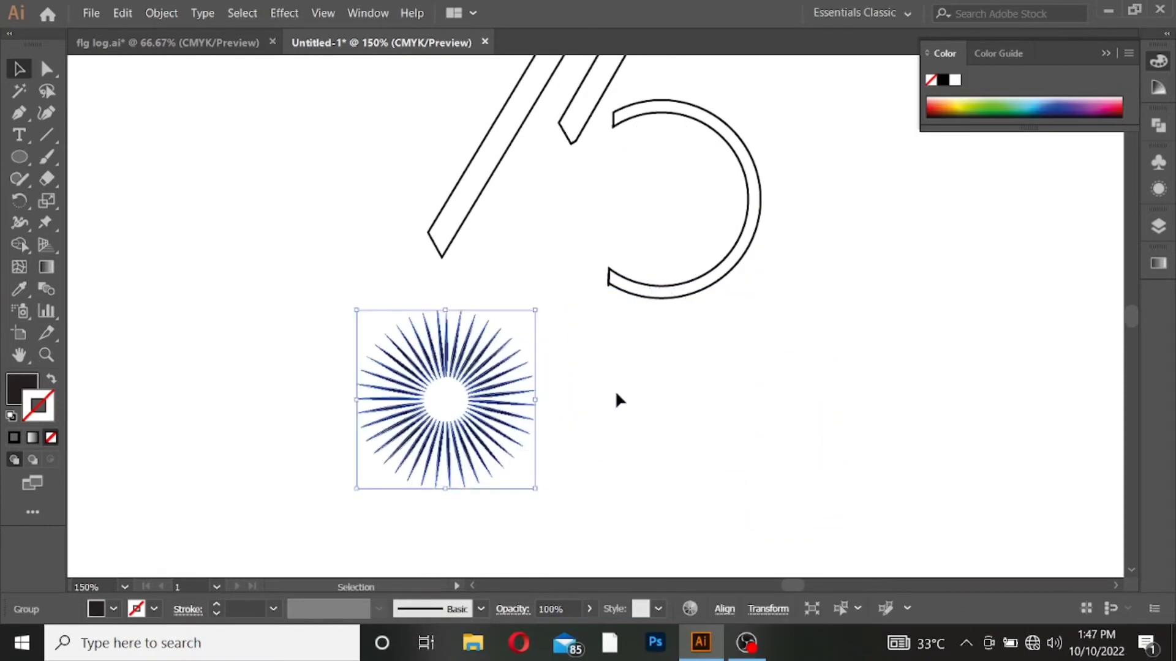
left_click(614, 392)
- Draw a near-black filled circle with the Ellipse tool that covers the sunburst's empty centre and the rays' inner tips
scroll(480, 370, "up", 1)
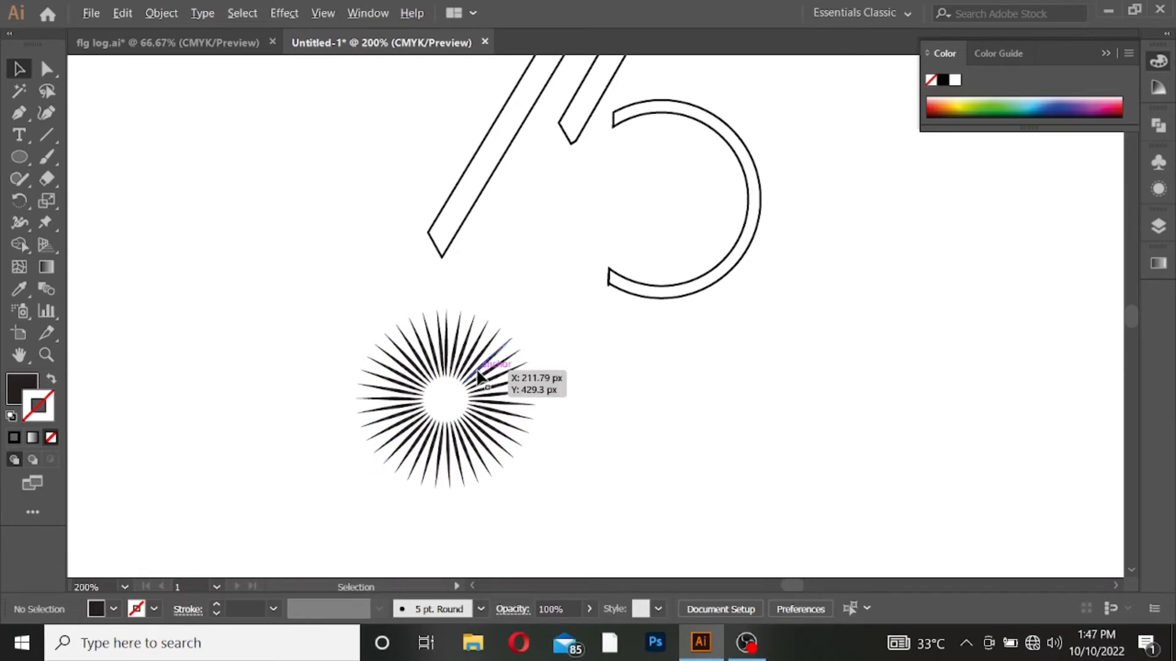
scroll(445, 409, "up", 2)
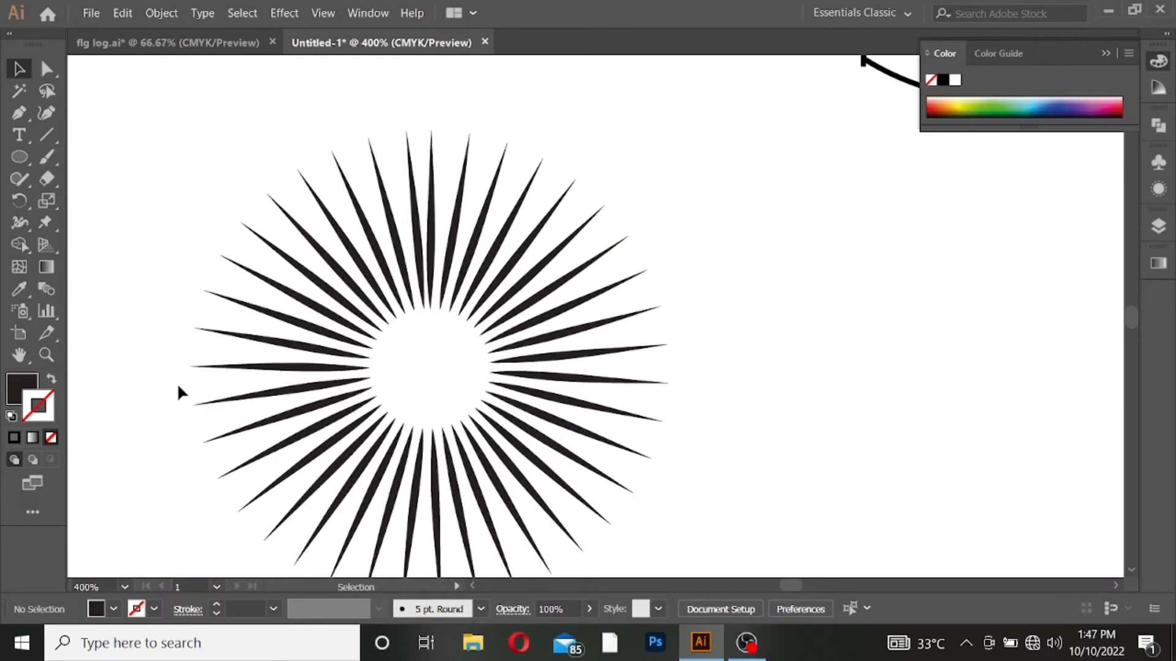
left_click_drag(19, 157, 74, 201)
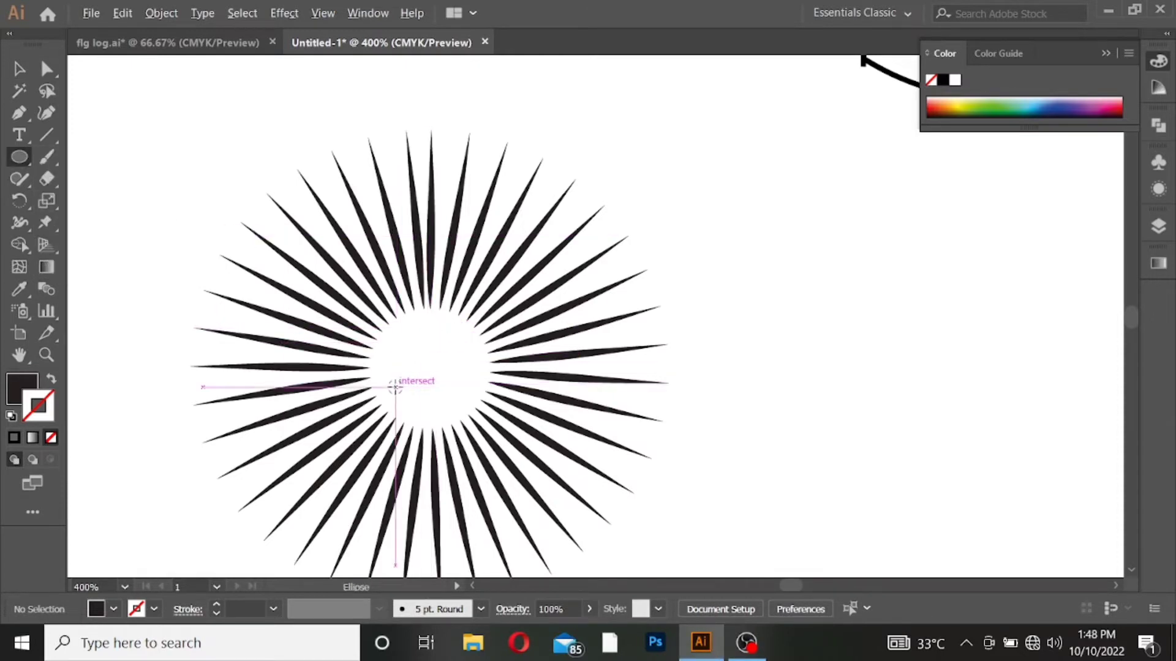
left_click_drag(423, 363, 466, 431)
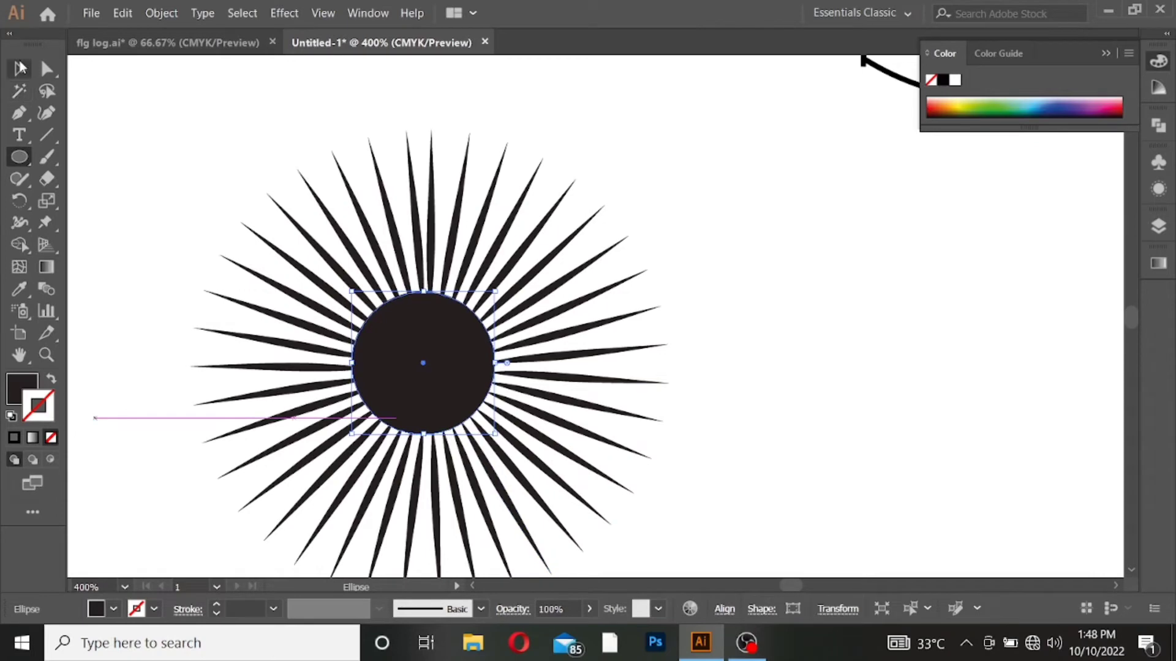
- Nudge the dark centre circle slightly to the right so it sits centred on the sunburst rays
left_click(21, 68)
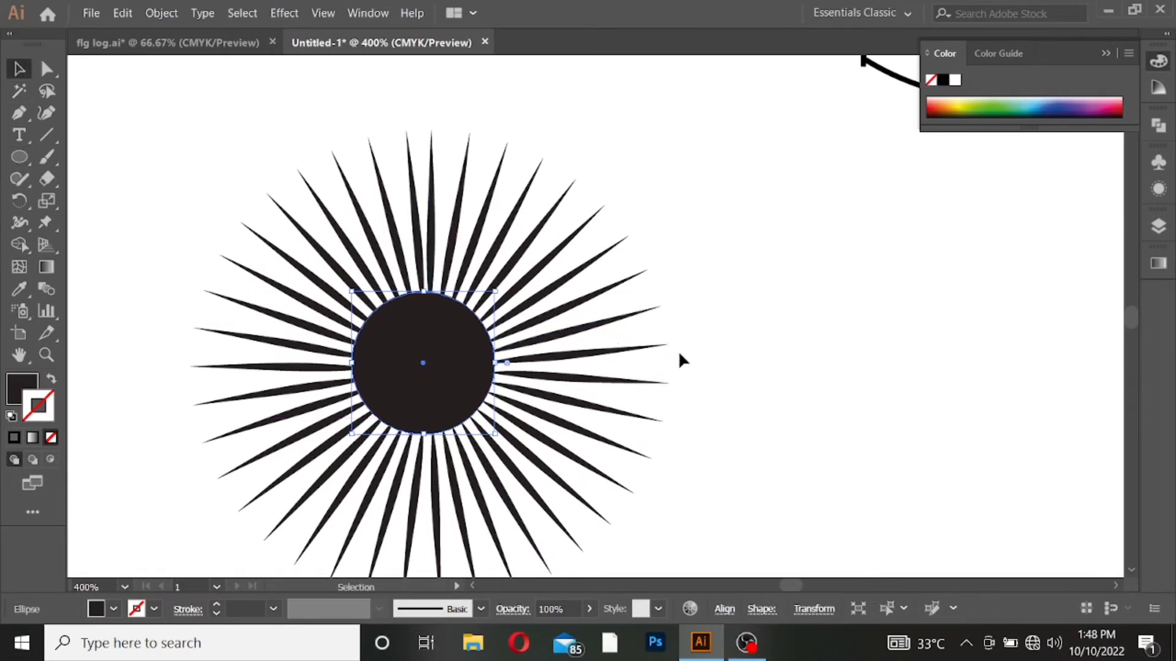
scroll(679, 355, "down", 1)
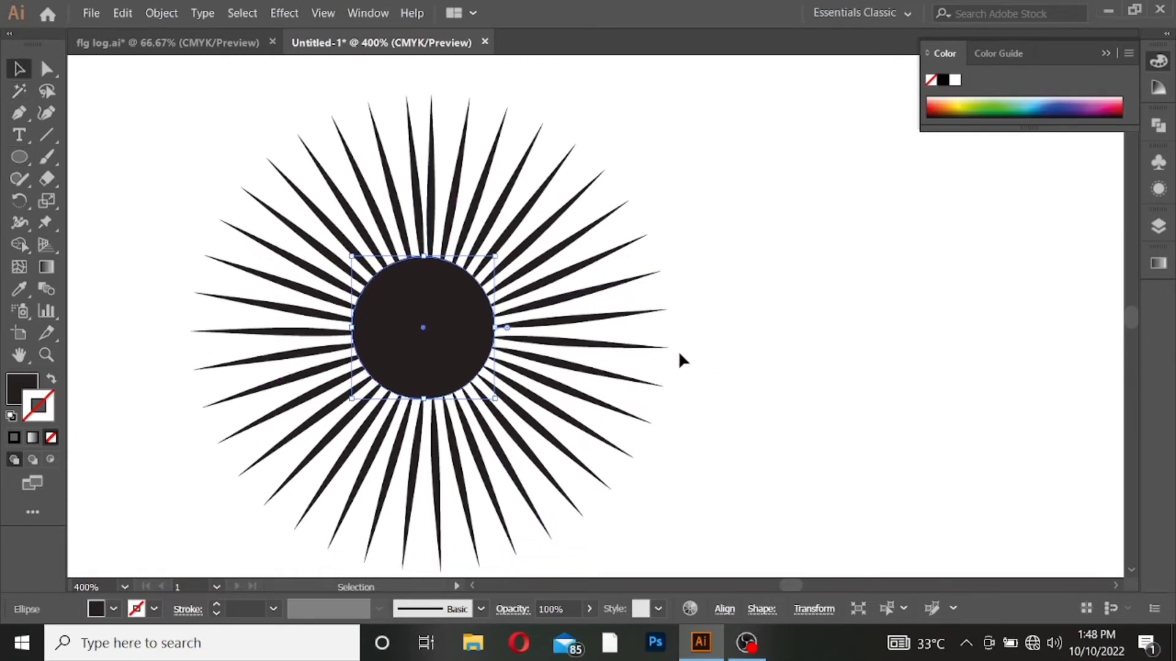
left_click(766, 384)
scroll(764, 384, "down", 1)
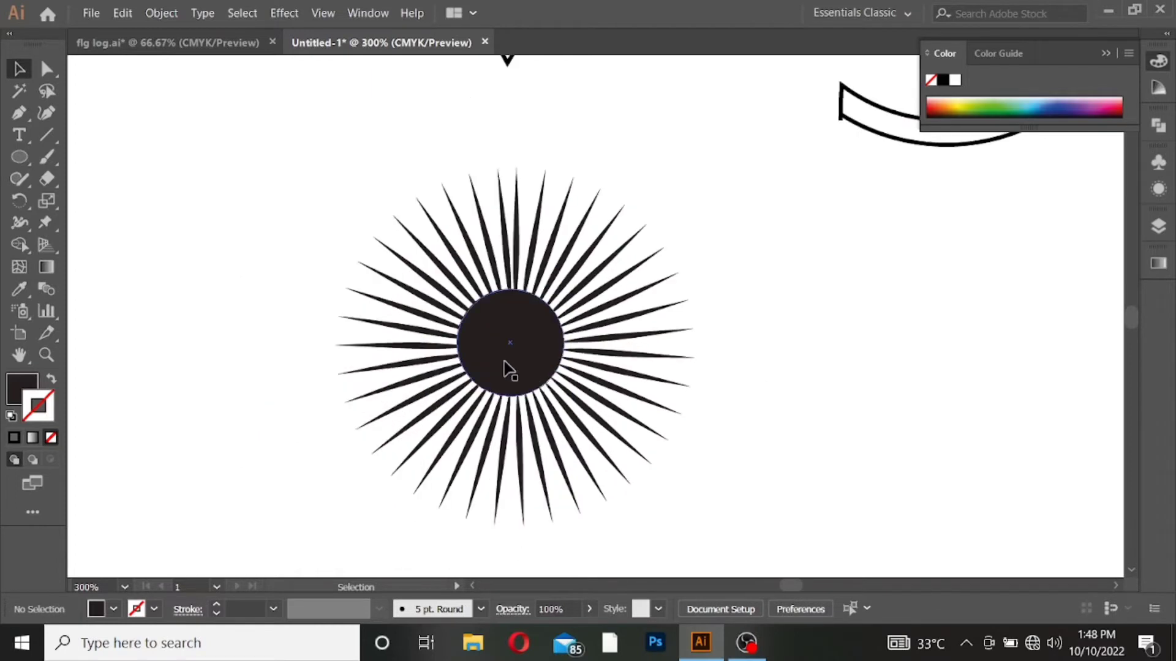
left_click_drag(519, 377, 521, 376)
left_click(818, 363)
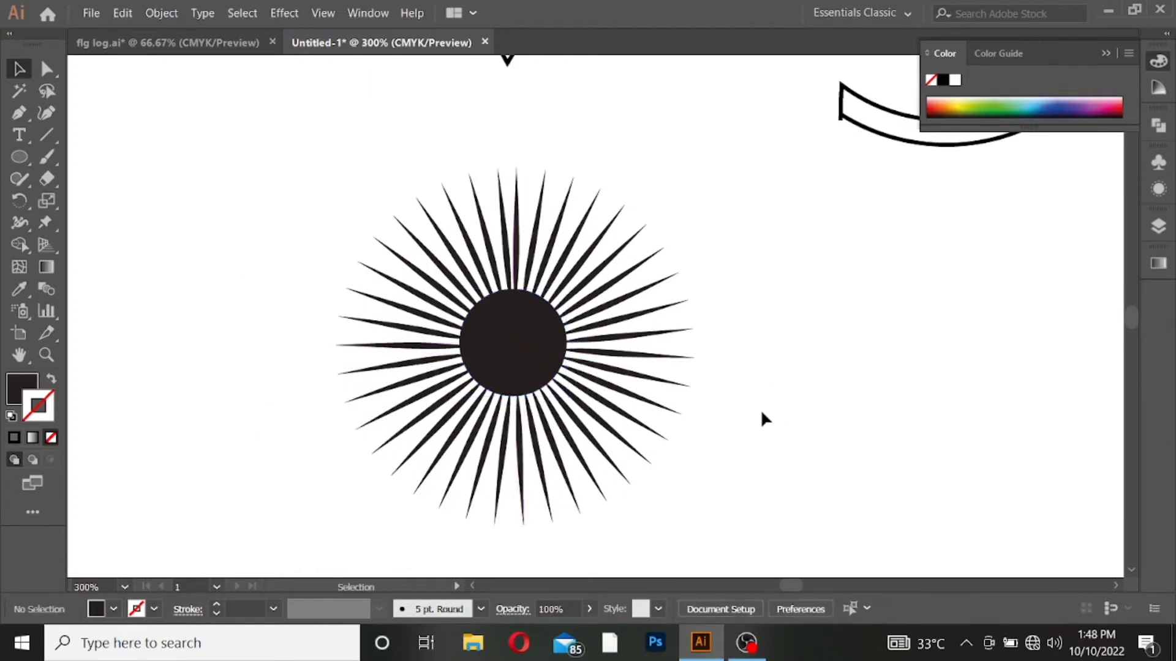
- Fill the sunburst's ray group with the golden brown colour A38421
scroll(759, 409, "down", 1)
scroll(767, 398, "up", 3)
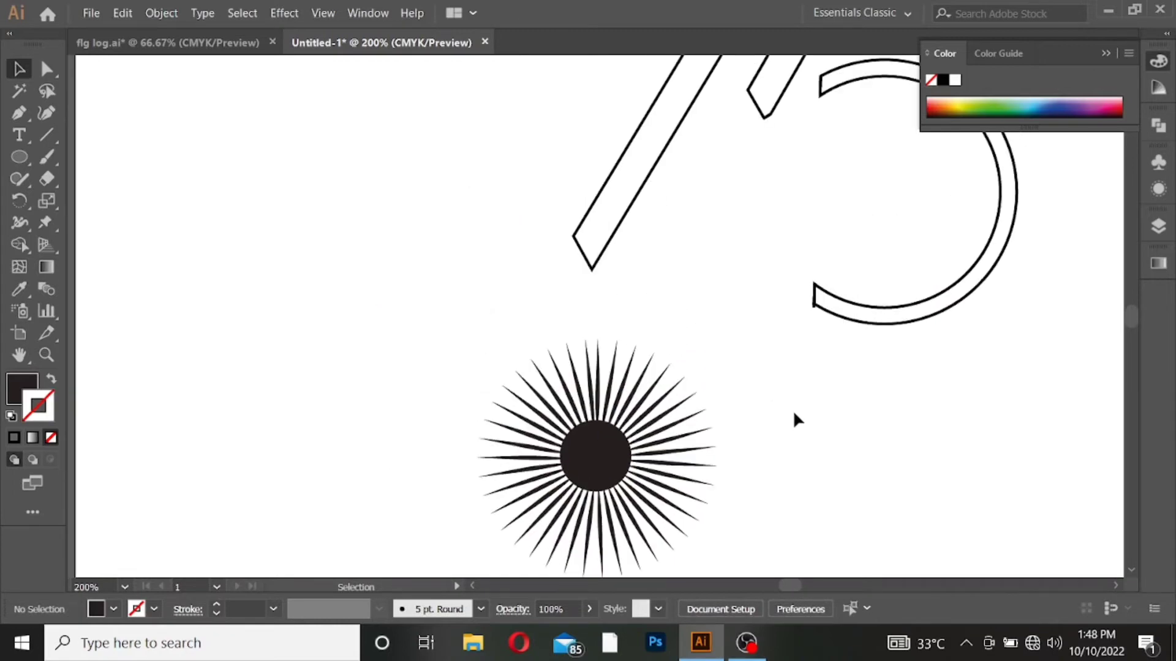
scroll(769, 460, "down", 1)
left_click(652, 440)
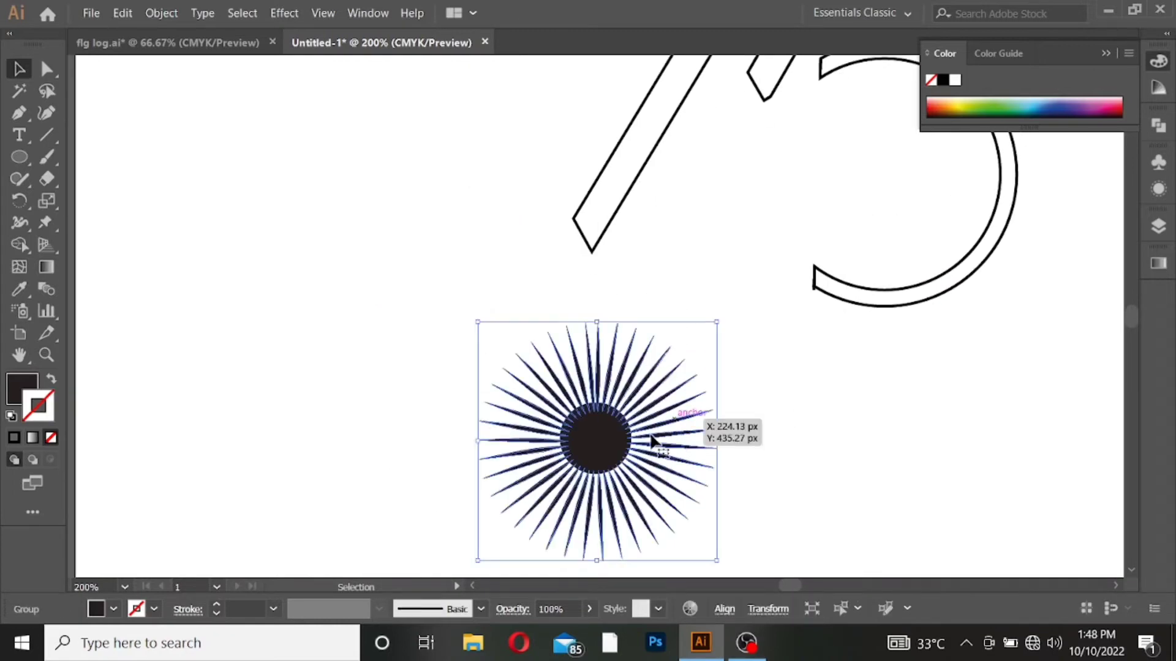
left_click(22, 387)
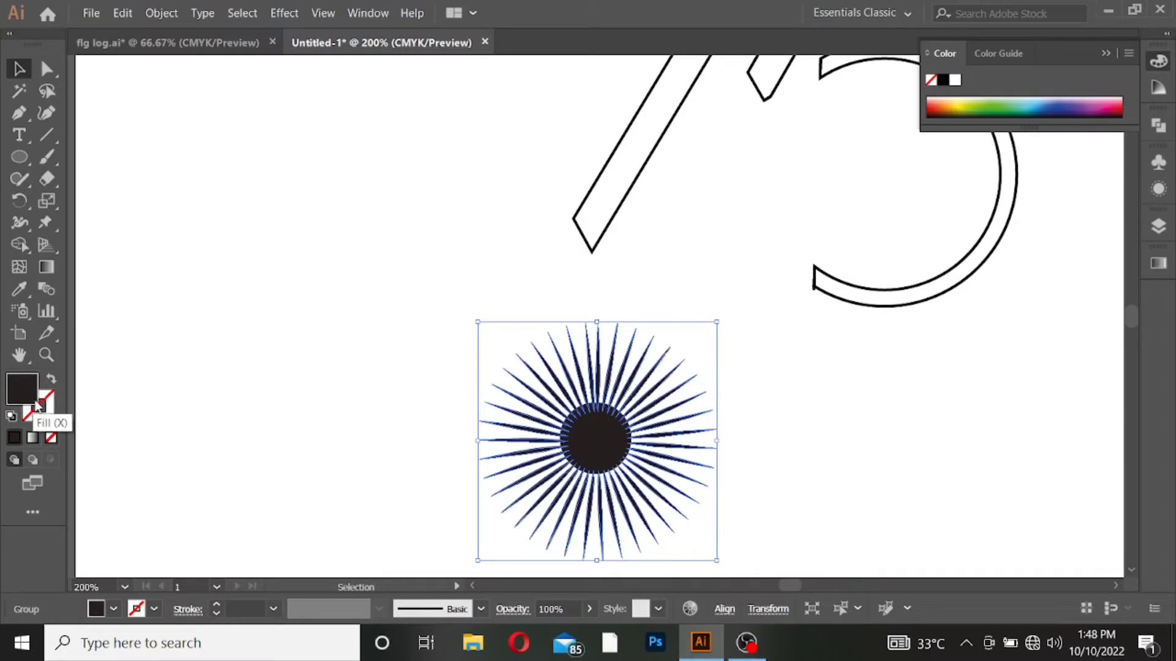
double_click(29, 392)
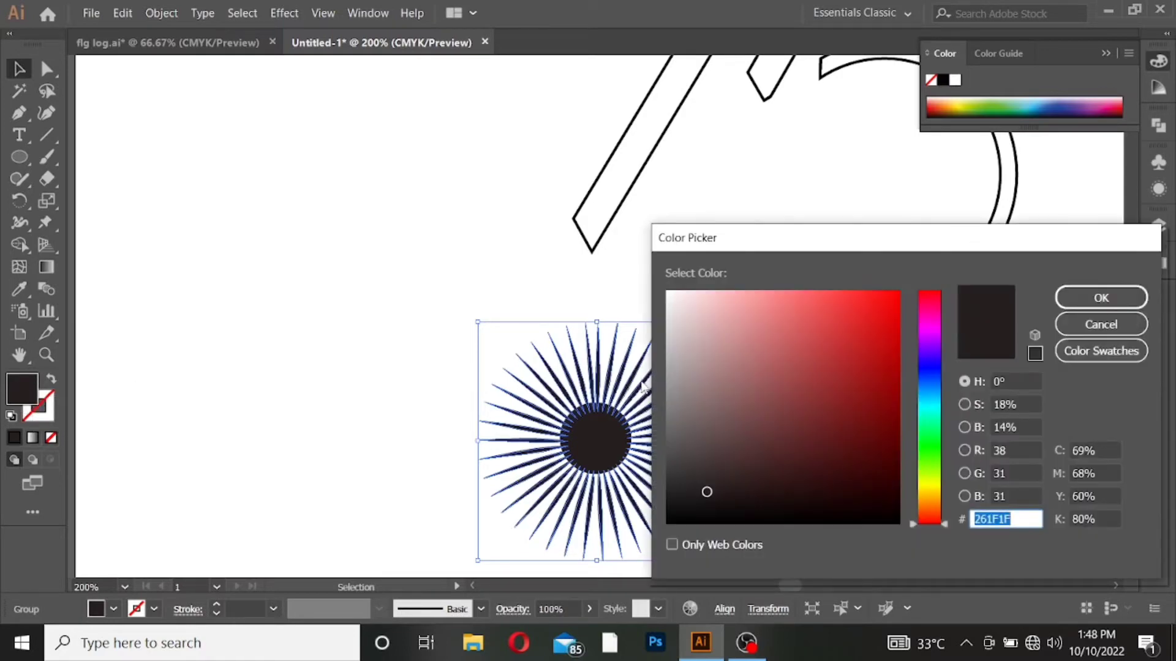
left_click_drag(943, 497, 925, 493)
left_click_drag(831, 374, 850, 375)
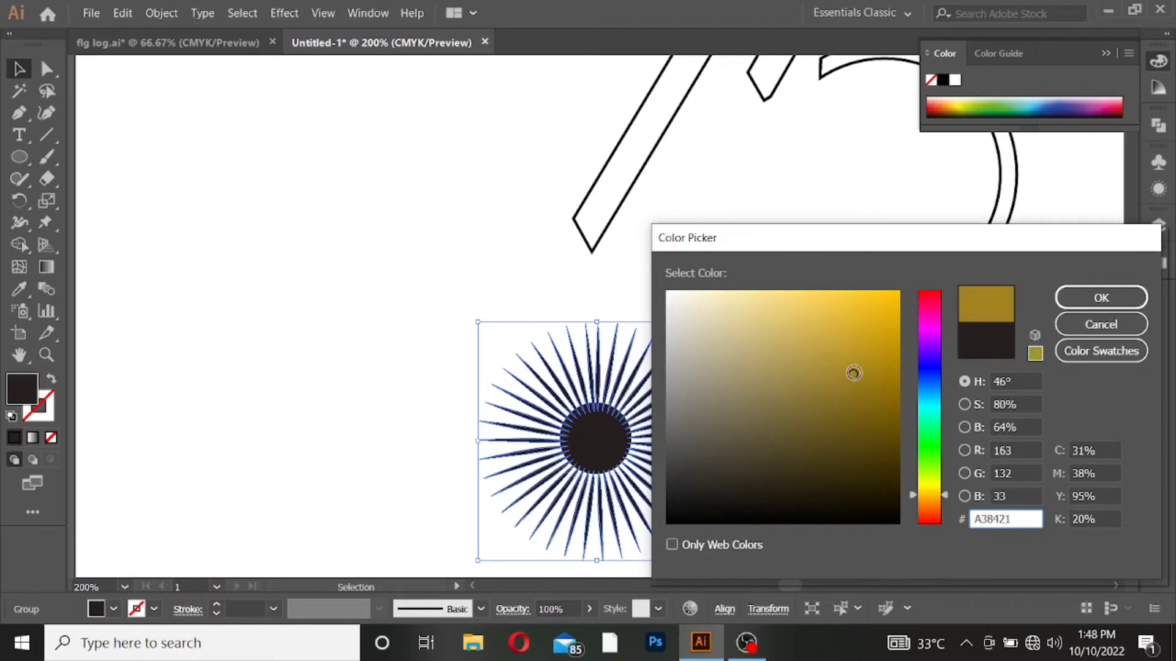
left_click(1096, 298)
left_click(824, 446)
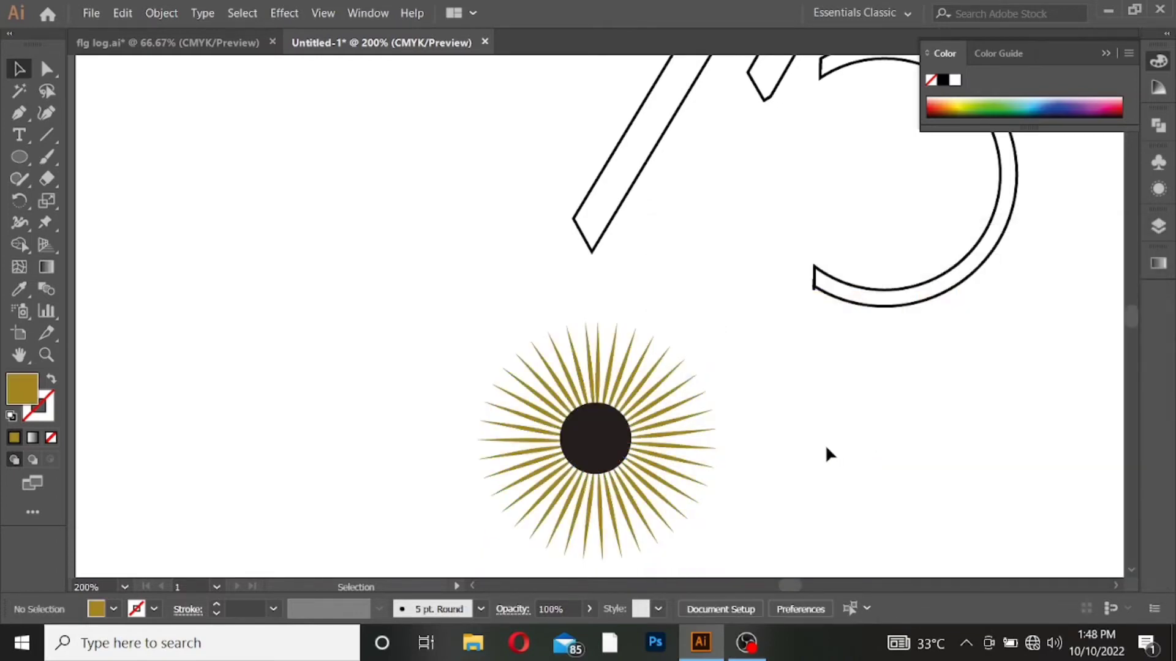
- Nudge the centre circle slightly to the right and fill it with the olive colour A39D23
scroll(824, 446, "down", 2)
left_click_drag(601, 395, 606, 396)
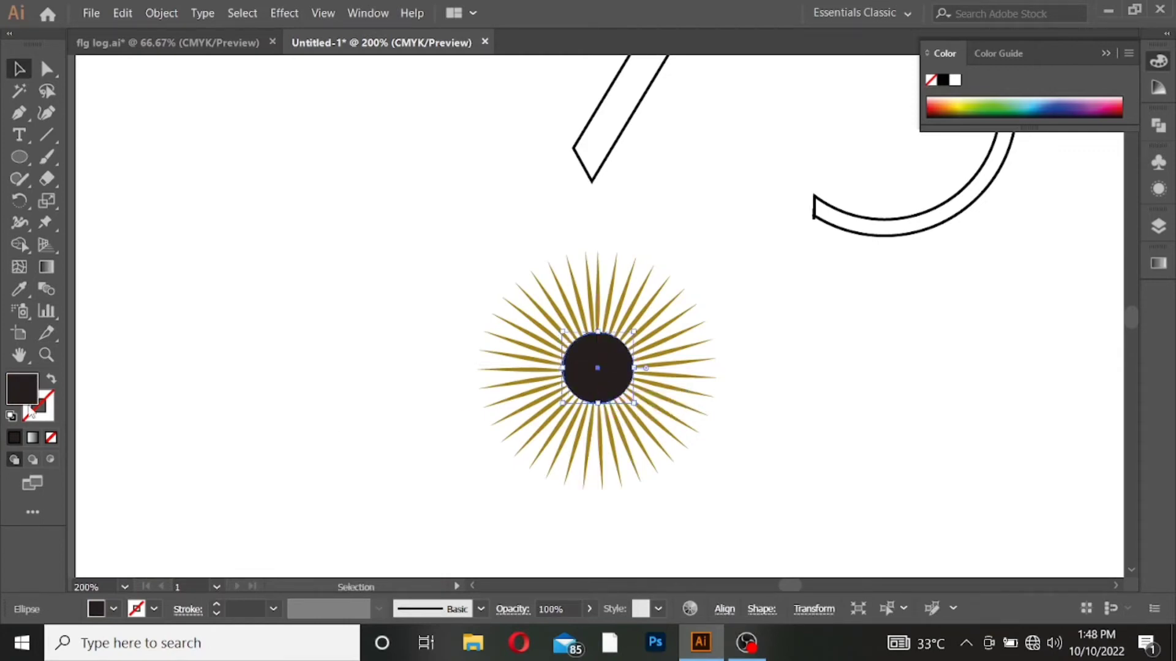
double_click(22, 386)
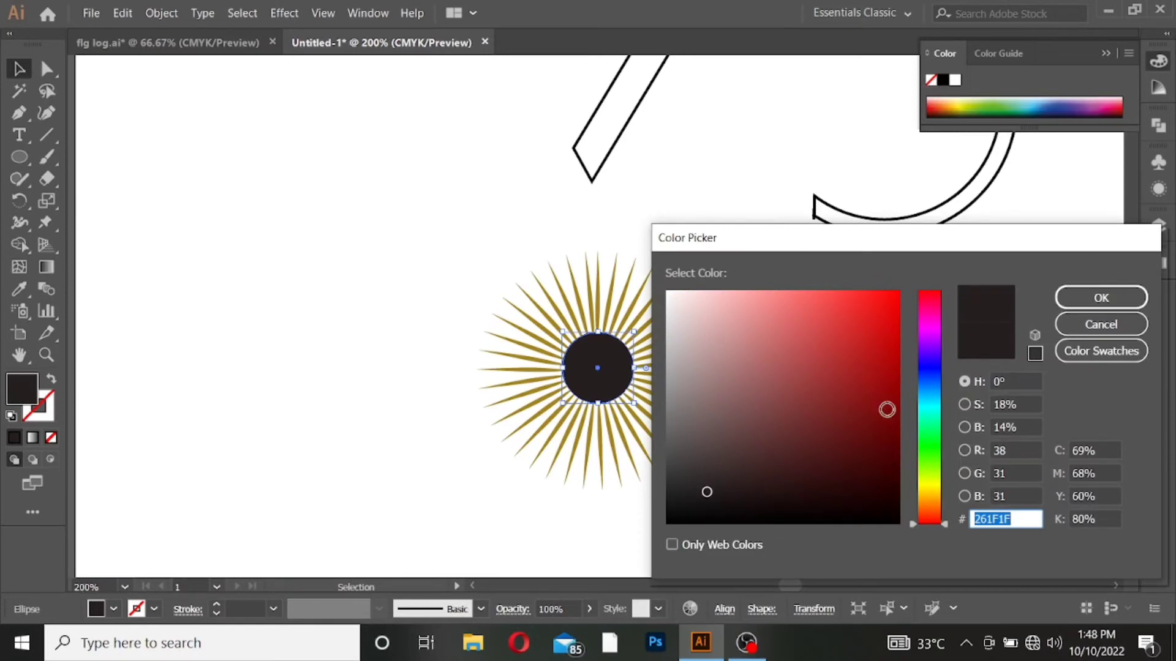
left_click_drag(935, 481, 934, 491)
left_click_drag(875, 417, 850, 374)
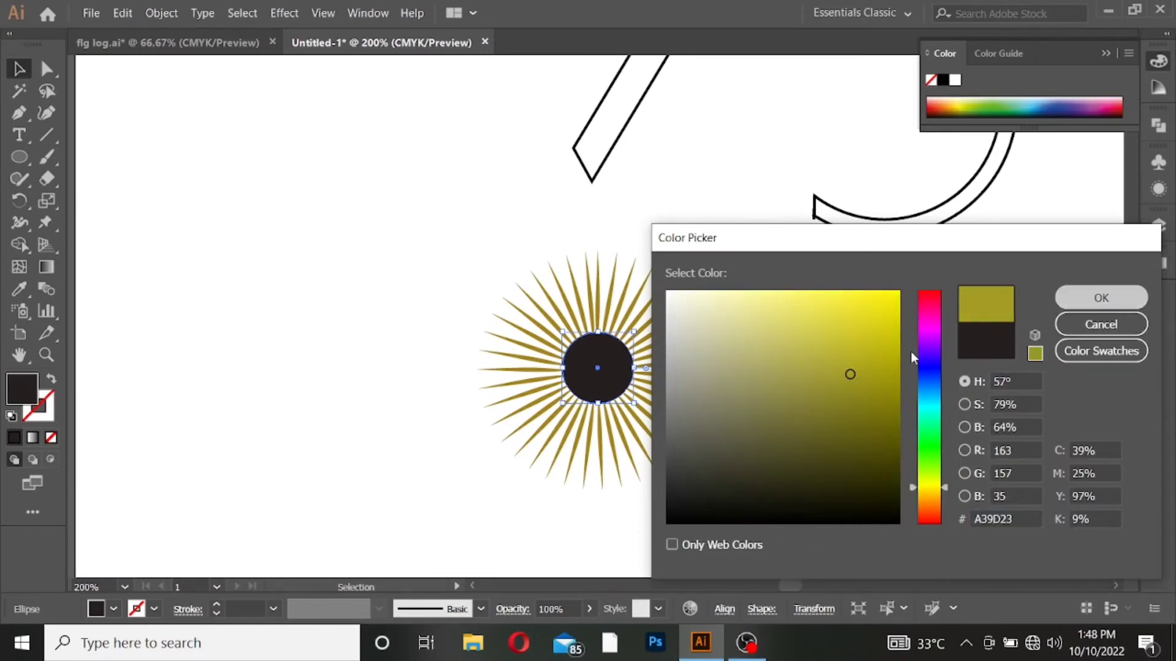
key("Return")
left_click(832, 415)
- Group the sunburst's rays and centre circle into one object
scroll(827, 419, "up", 2)
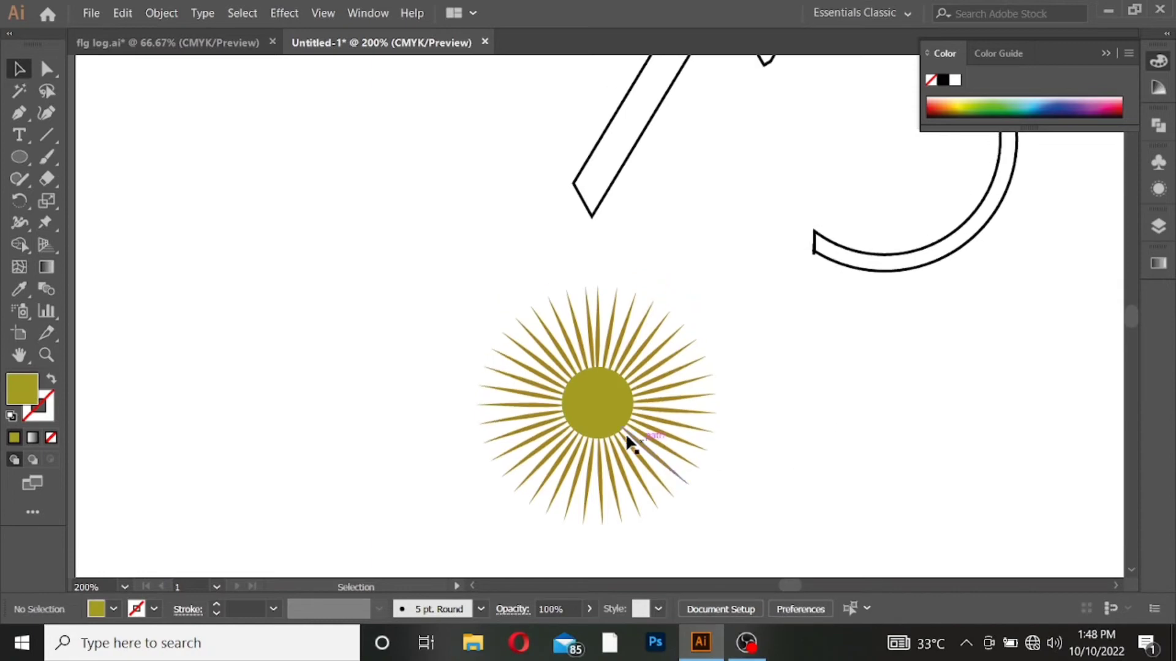
left_click_drag(433, 267, 786, 536)
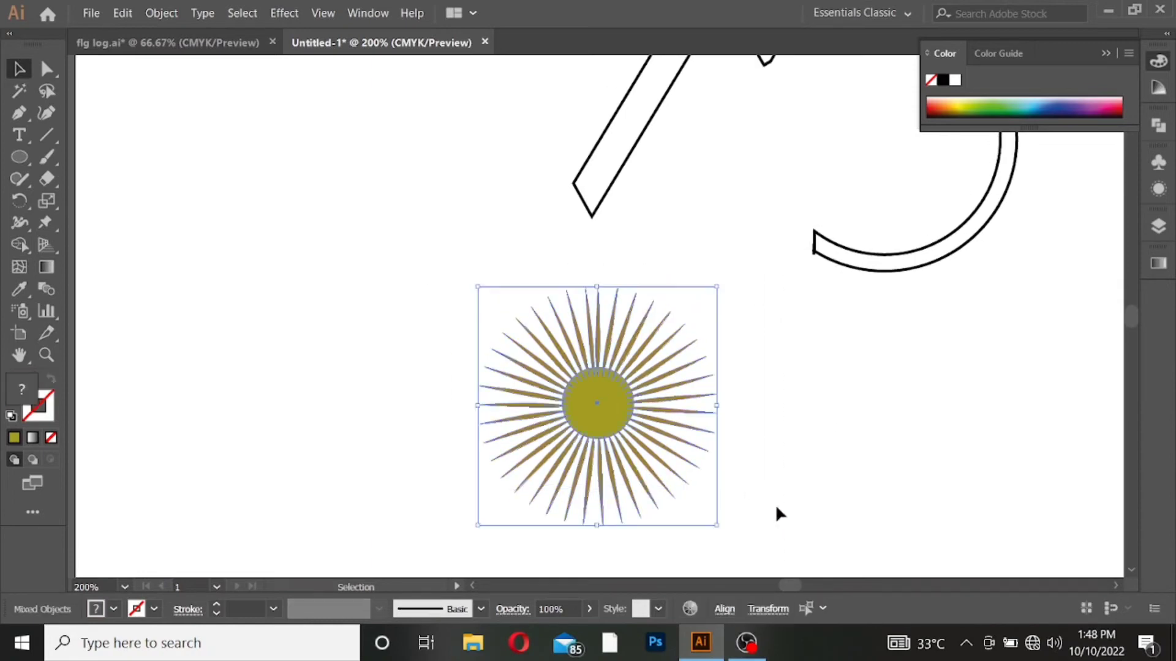
right_click(765, 449)
left_click(807, 309)
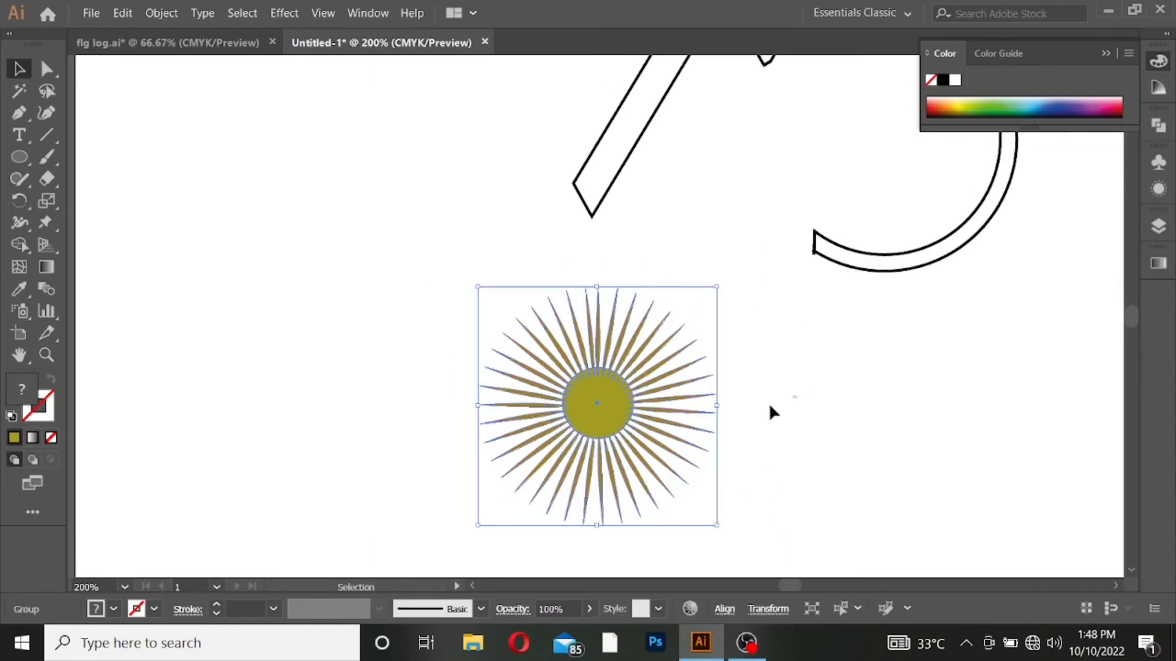
- Move the grouped sunburst up into the open lower curve of the 5
left_click(759, 411)
scroll(759, 411, "down", 1)
left_click_drag(861, 397, 798, 372)
scroll(759, 460, "down", 2)
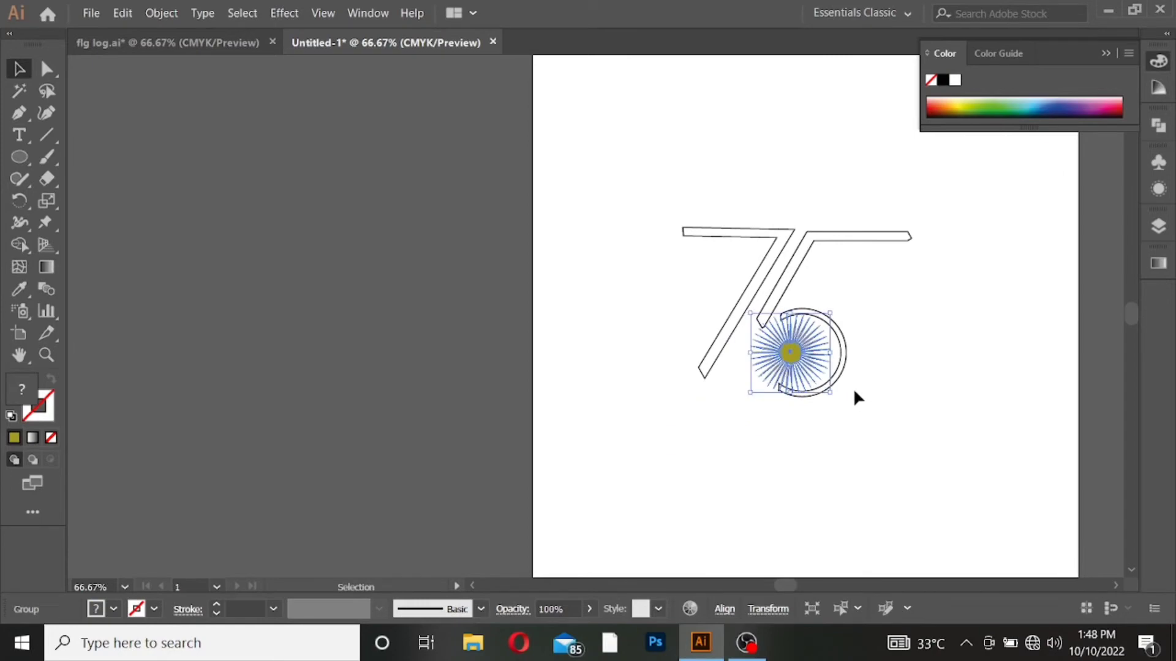
- Scale the sunburst down proportionally to about nine tenths and centre it inside the 5's curved band
scroll(853, 388, "up", 2)
scroll(858, 367, "up", 1)
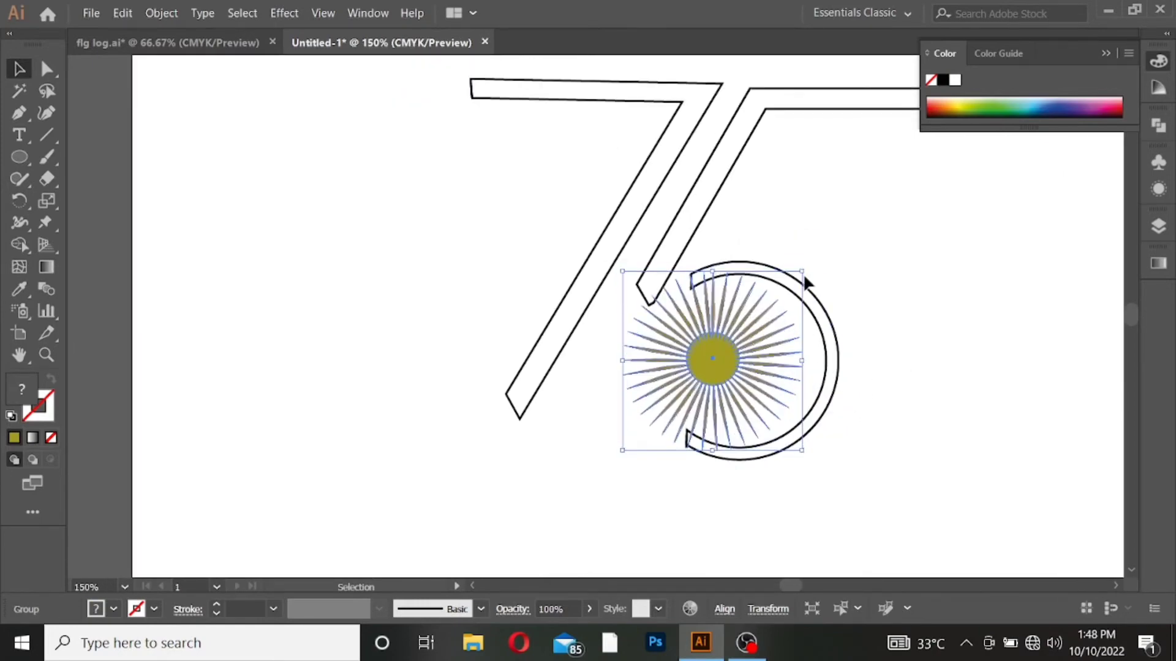
key("shift")
left_click_drag(804, 268, 785, 288)
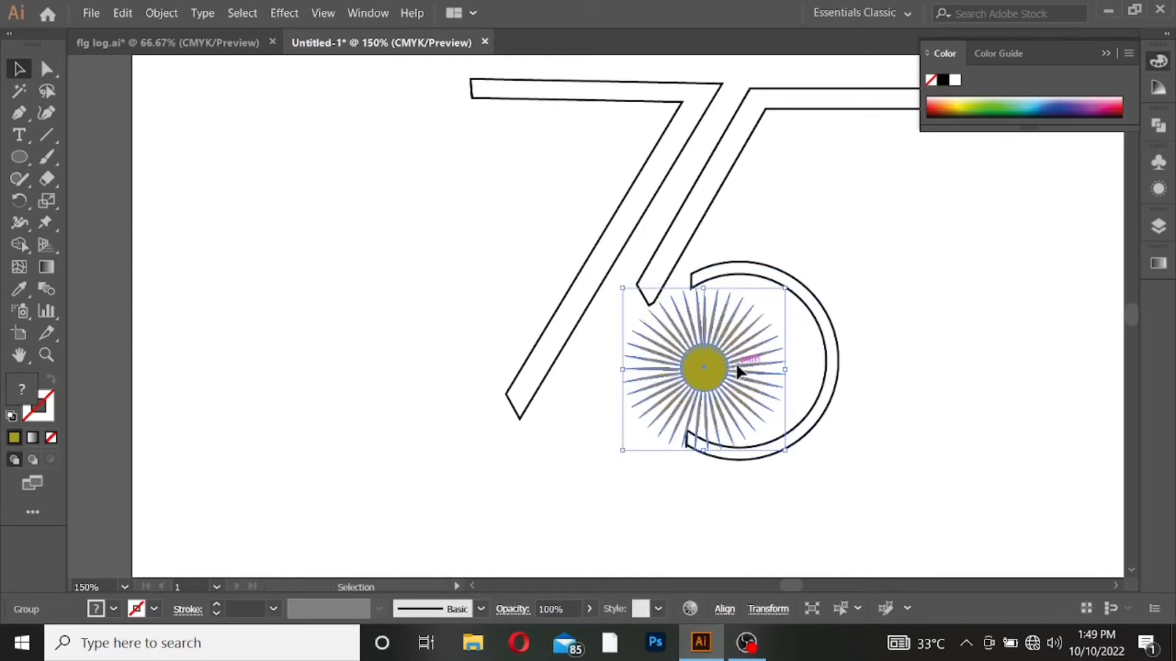
mouse_move(747, 364)
left_mouse_down()
mouse_move(774, 361)
mouse_move(733, 380)
left_mouse_up()
left_click(923, 334)
left_click(889, 371)
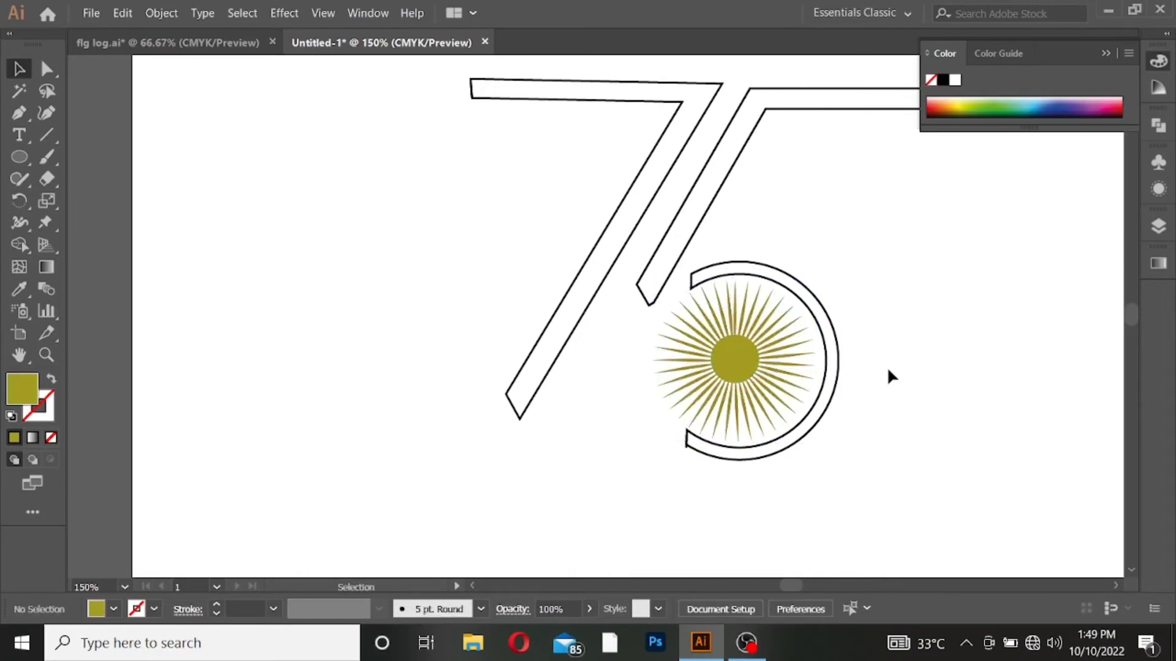
- Fill the 5's curved band with the last used olive colour
left_click(820, 412)
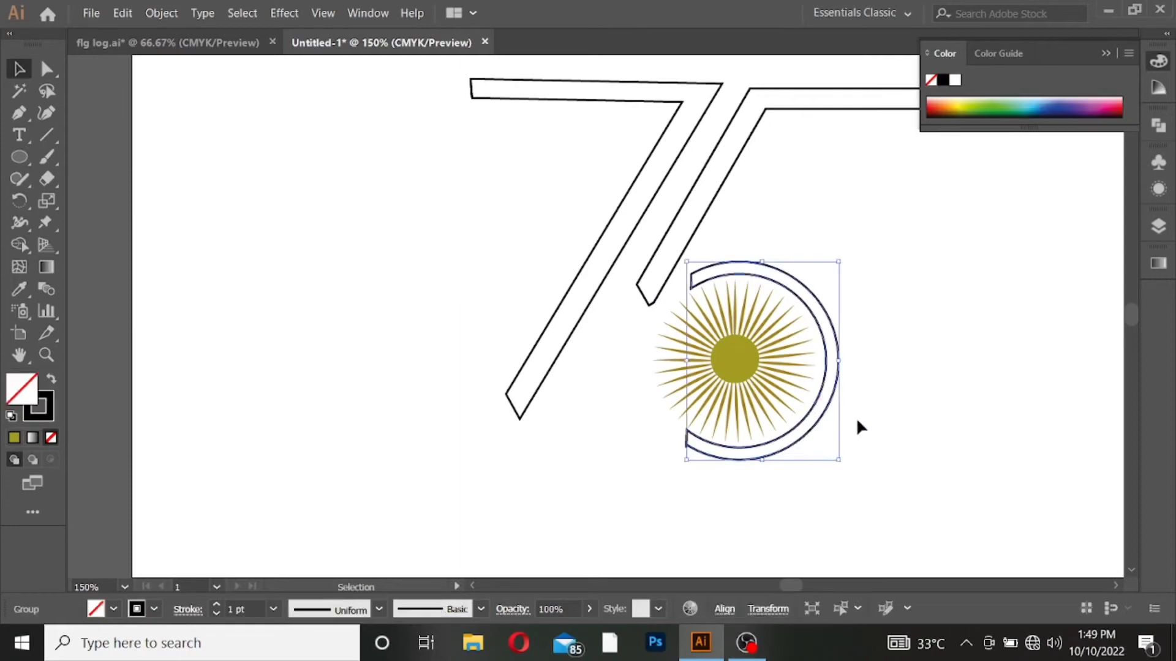
left_click(885, 422)
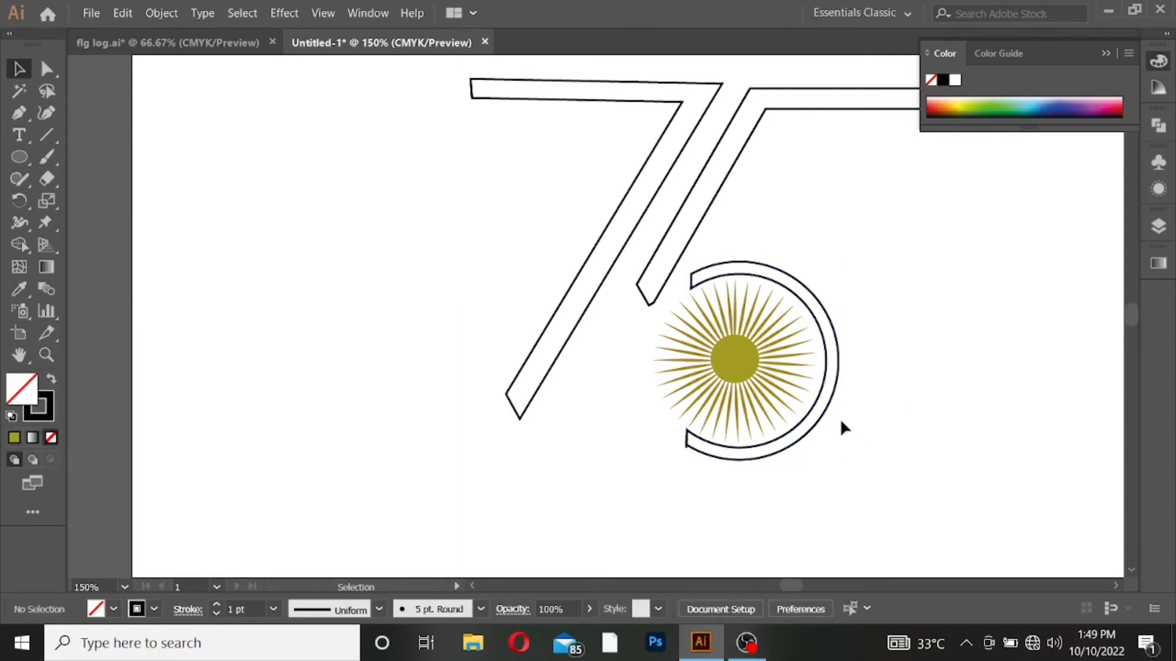
left_click(803, 423)
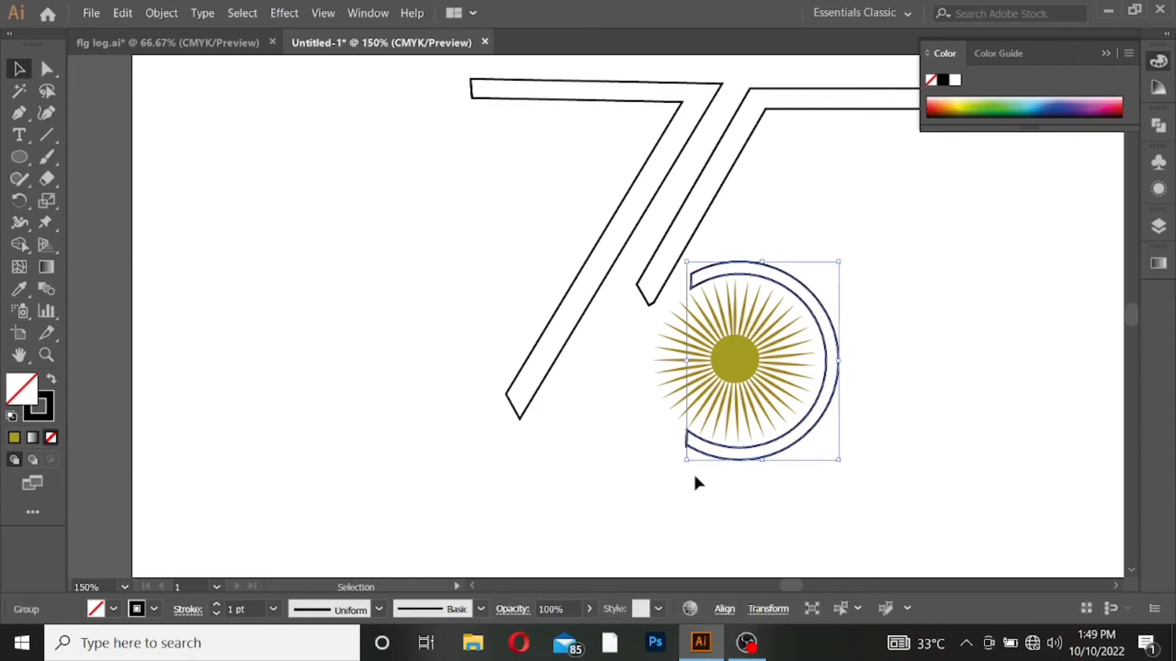
left_click(12, 438)
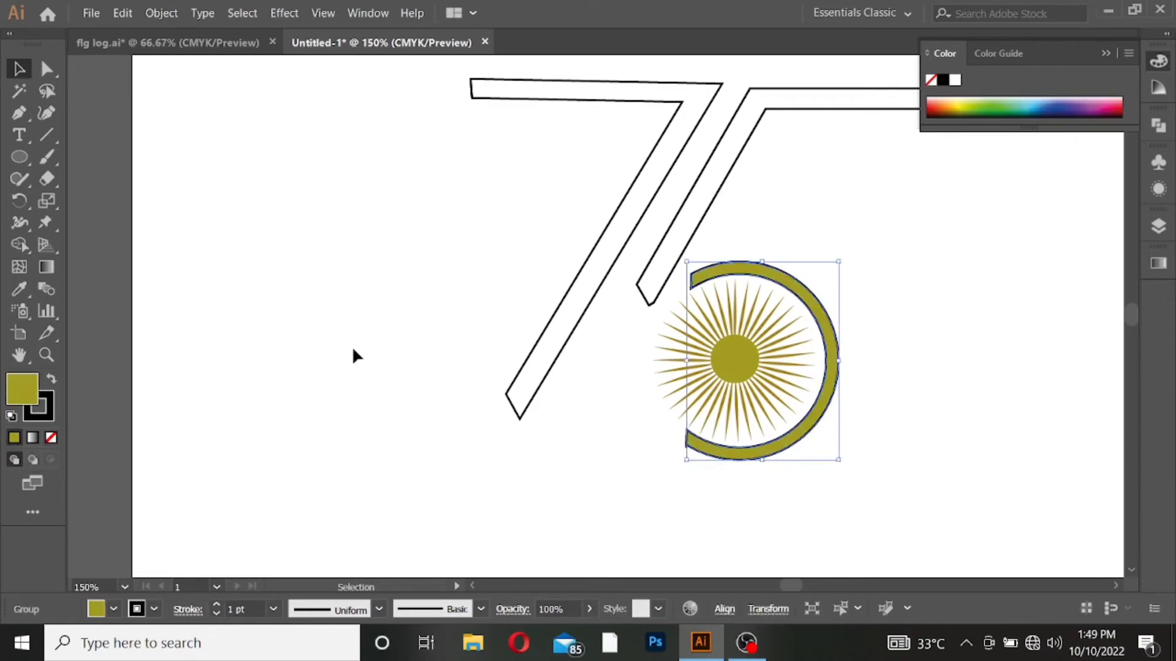
- Change the curved band's stroke colour to the olive 918E1D
left_click(52, 414)
double_click(50, 414)
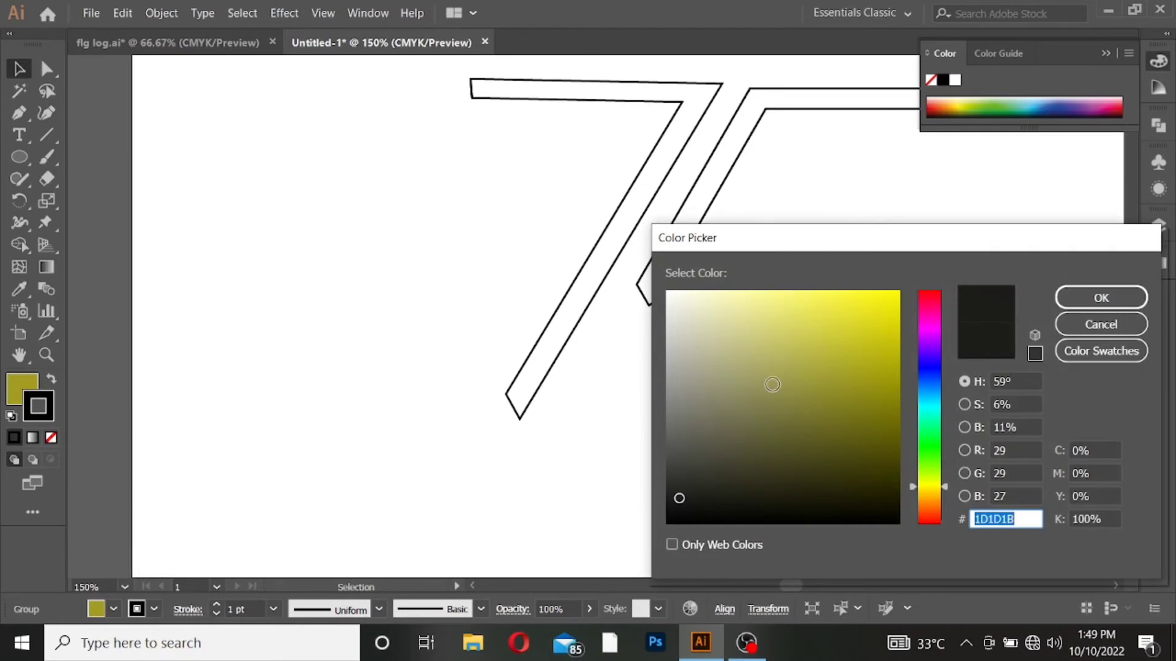
left_click_drag(875, 430, 853, 391)
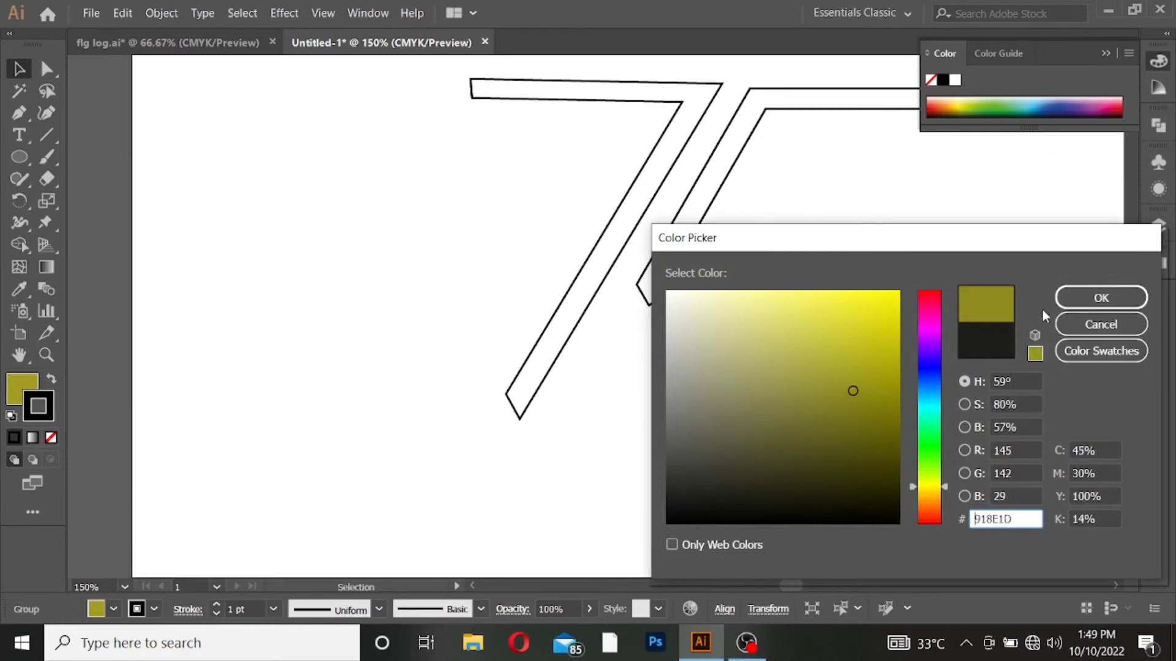
left_click(1073, 300)
left_click(987, 407)
scroll(985, 407, "up", 1)
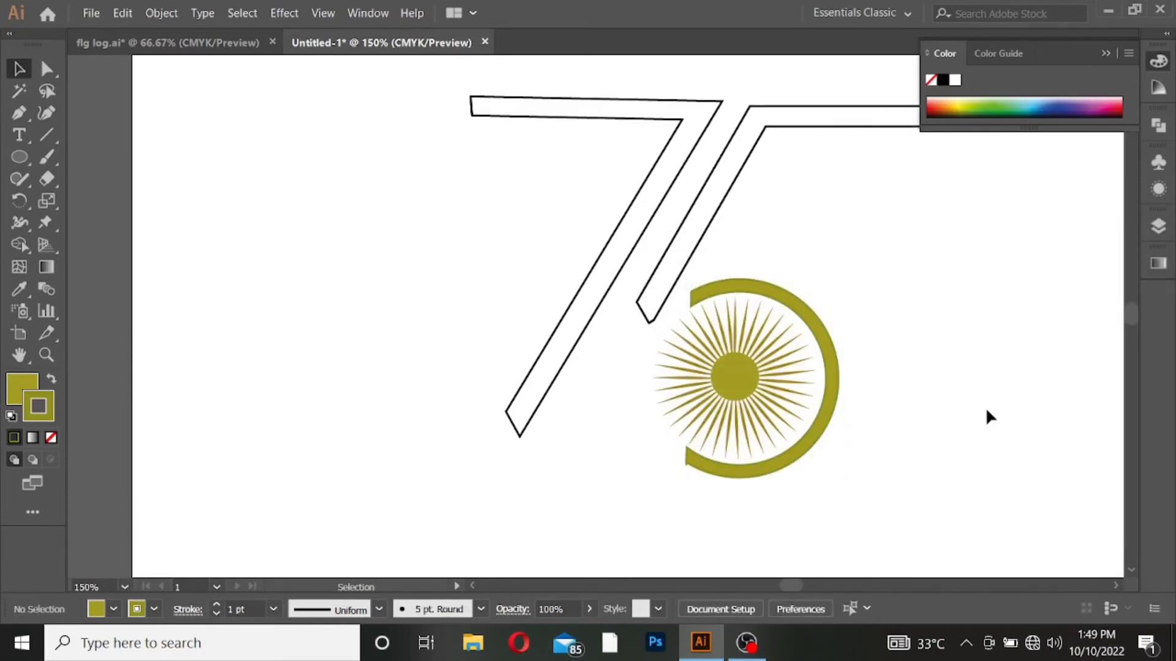
- Copy the curved band's olive fill and stroke to the 5's upper angular band with the Eyedropper
scroll(735, 190, "up", 3)
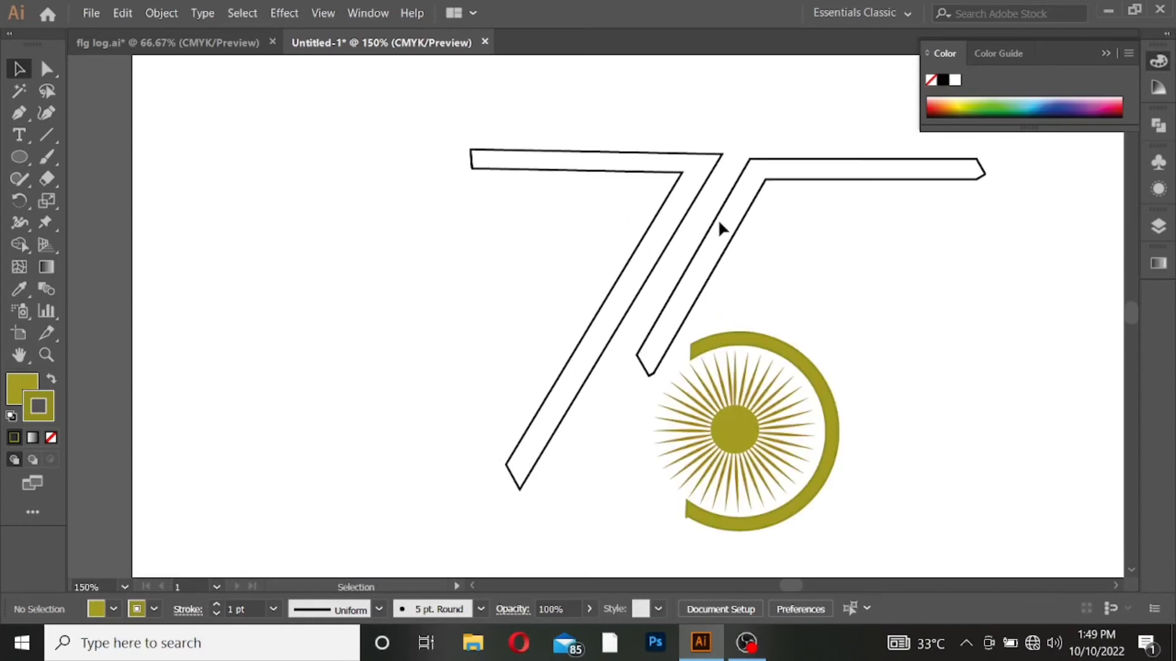
left_click(716, 216)
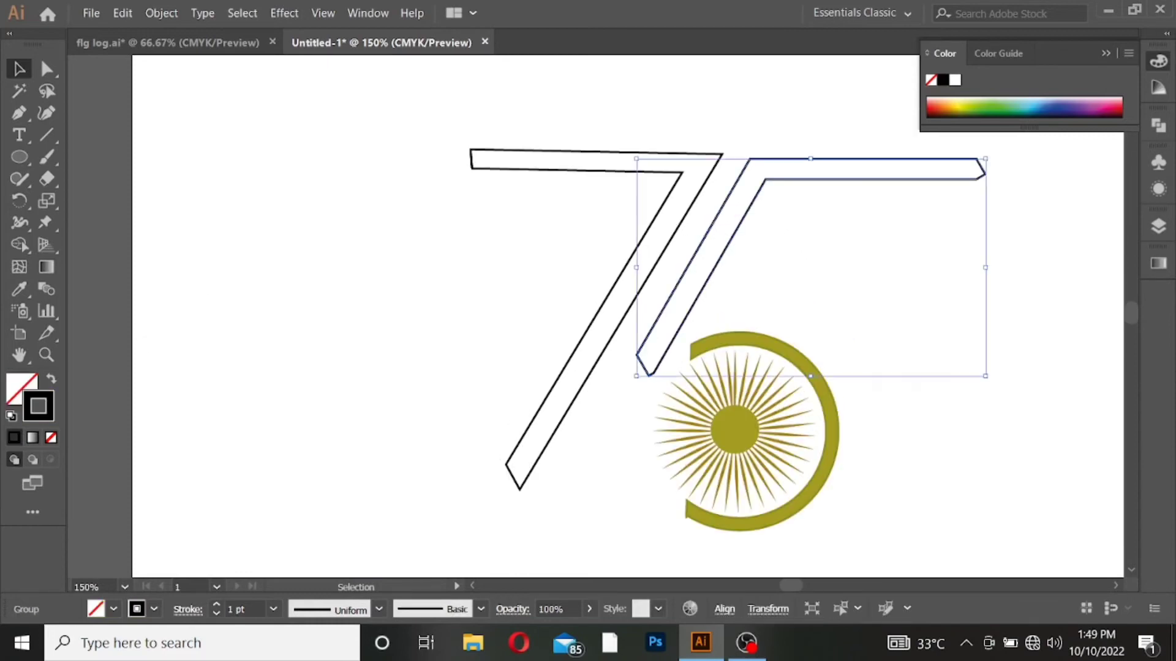
left_click(19, 289)
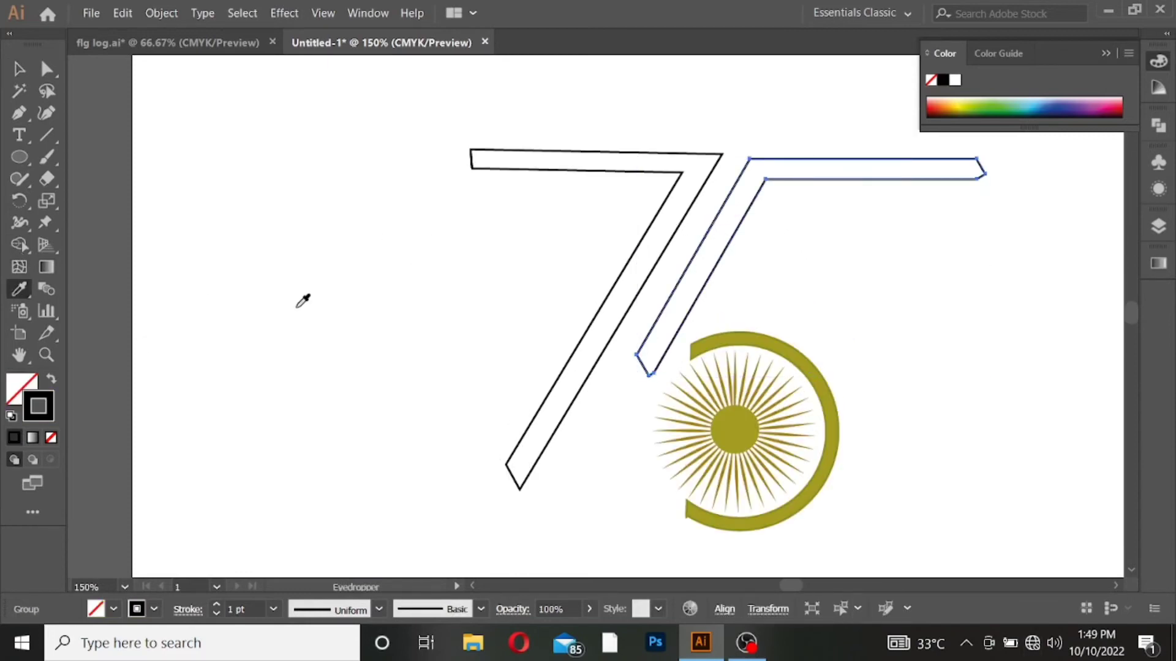
left_click(804, 364)
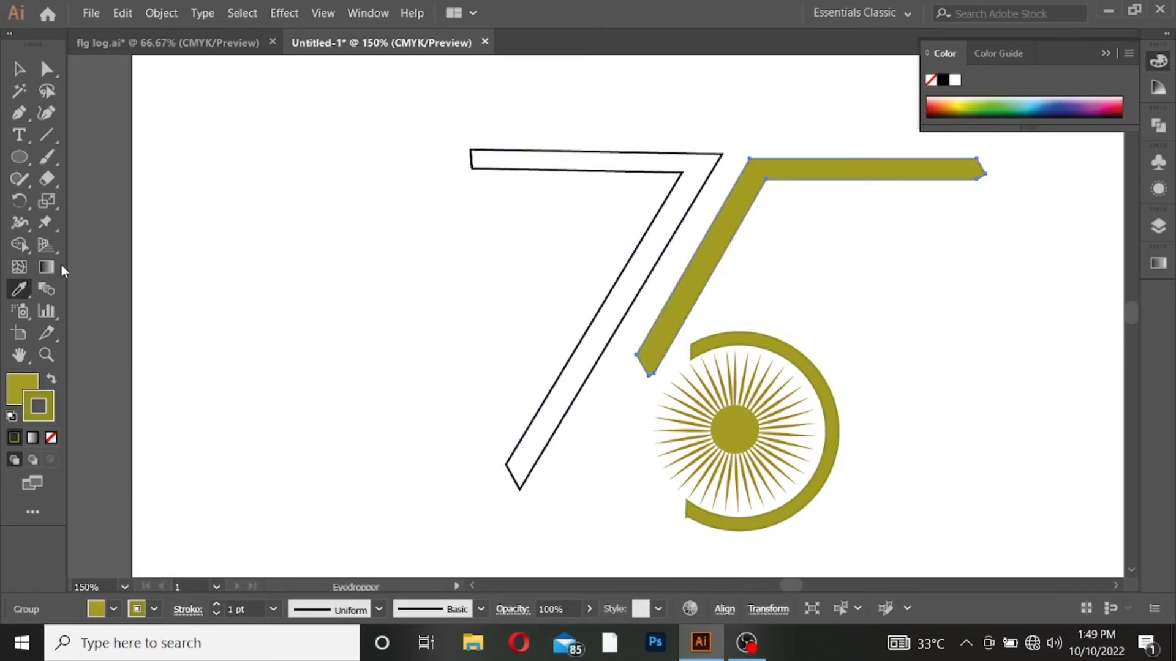
- Copy the curved band's olive fill and stroke to the 7 with the Eyedropper and deselect it
key("ctrl")
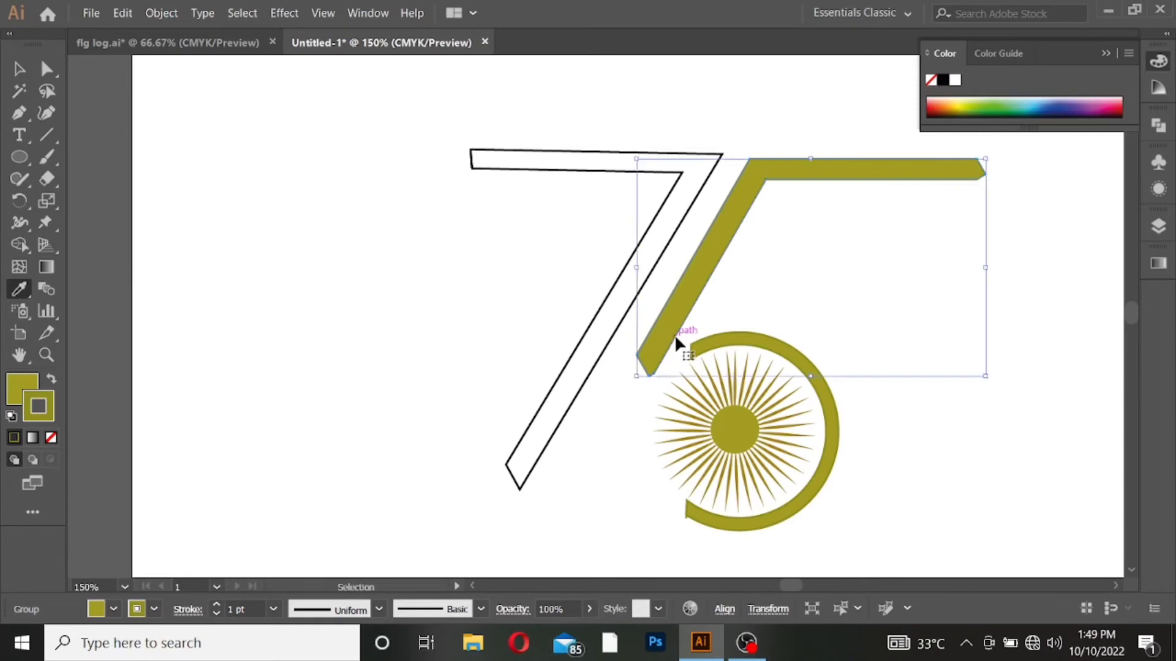
left_click(603, 310, "ctrl")
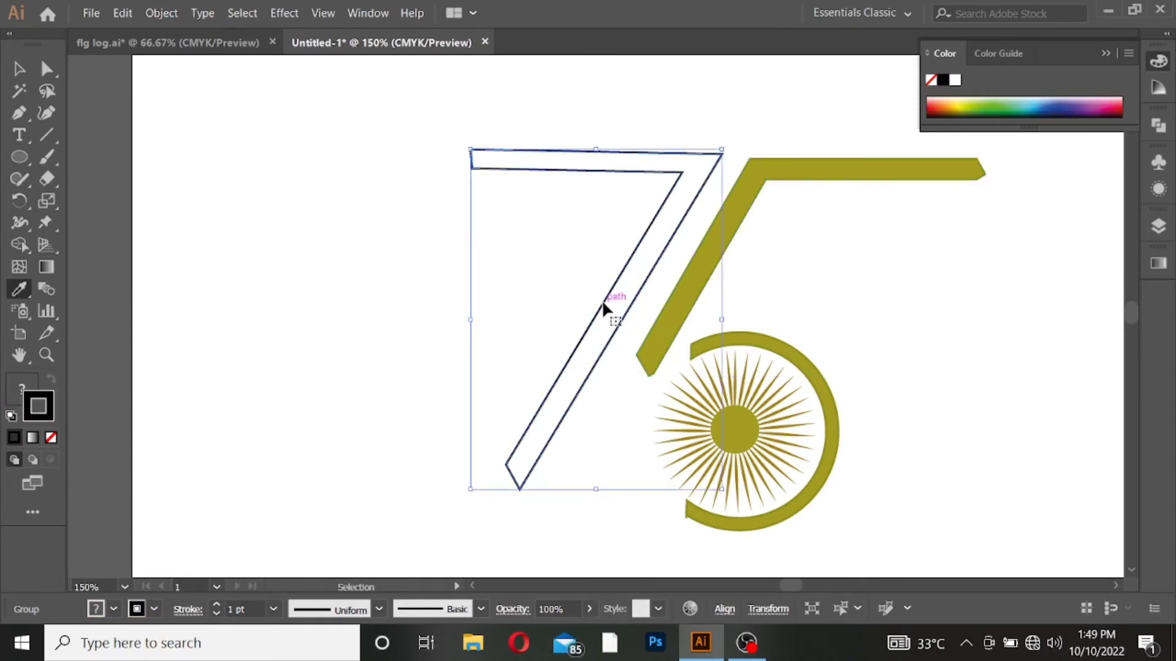
left_click(831, 383)
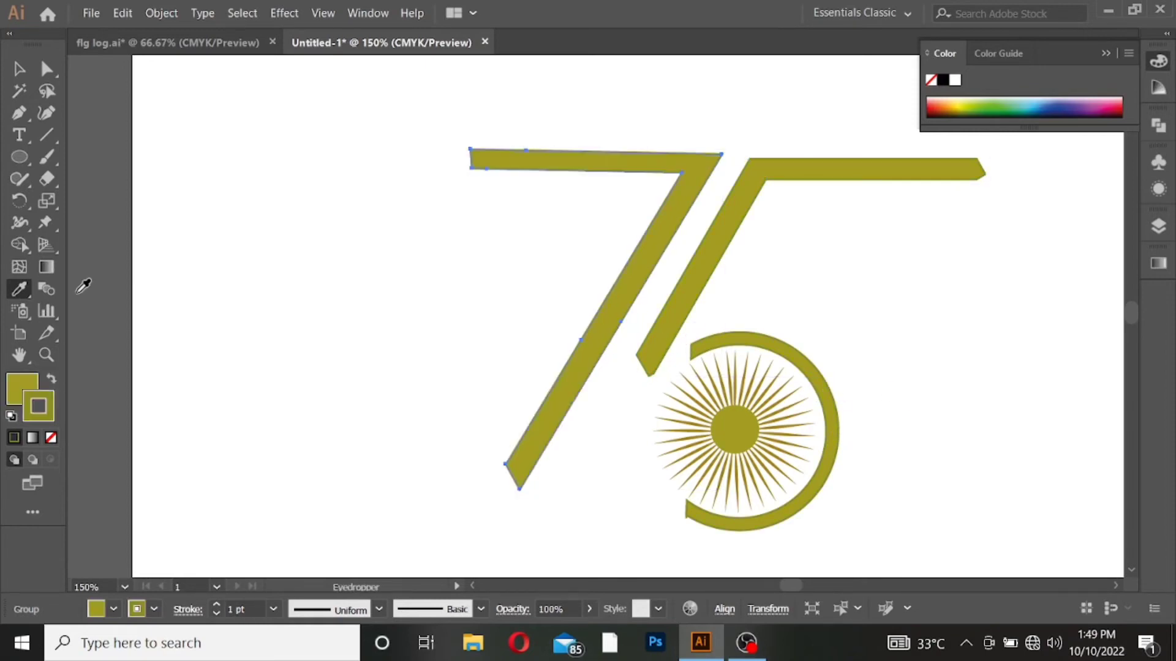
left_click(18, 68)
left_click(446, 408)
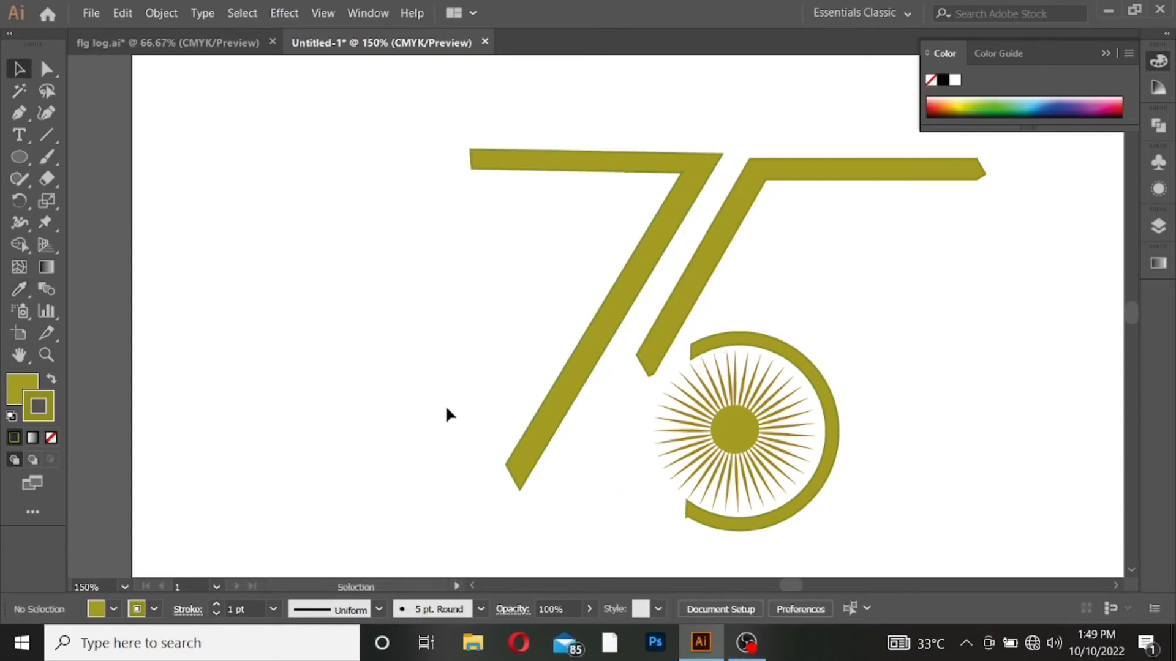
- Move the whole 75 logo to the left side of the artboard and deselect it
key("ctrl+minus")
key("ctrl+minus")
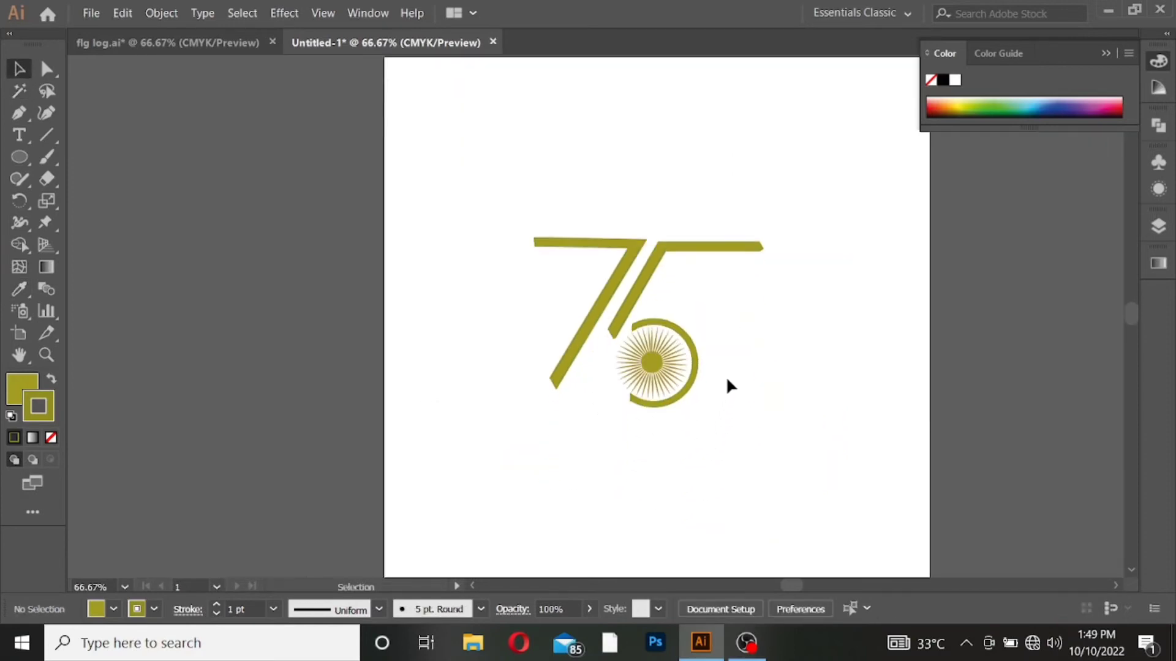
scroll(759, 361, "up", 1)
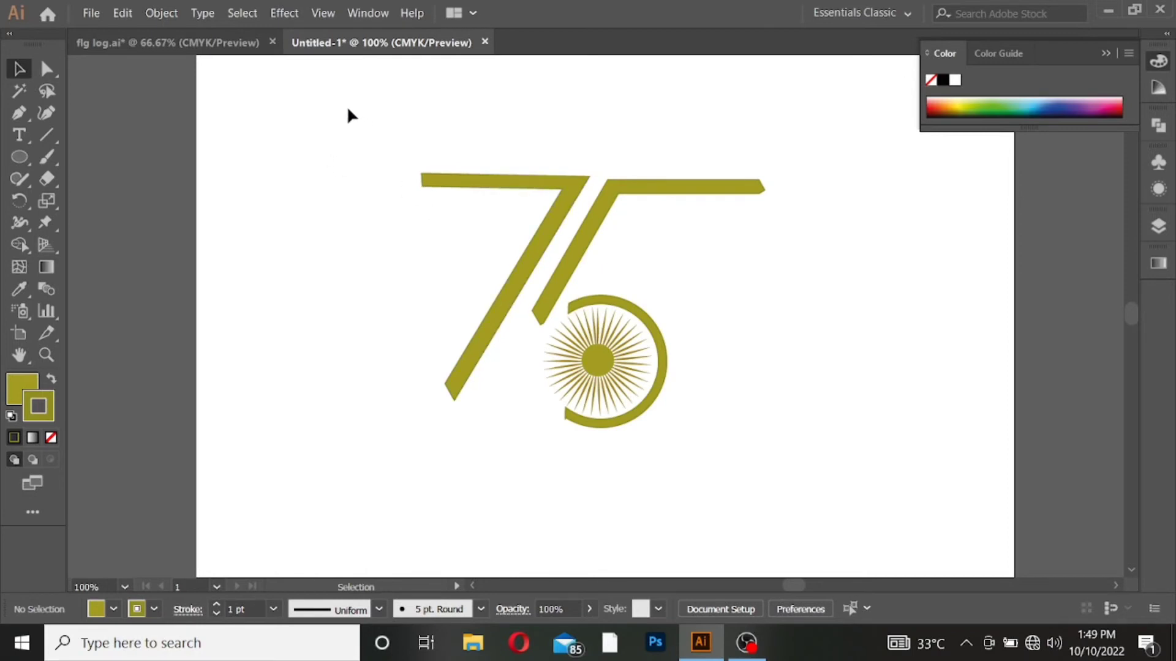
left_click_drag(348, 110, 814, 503)
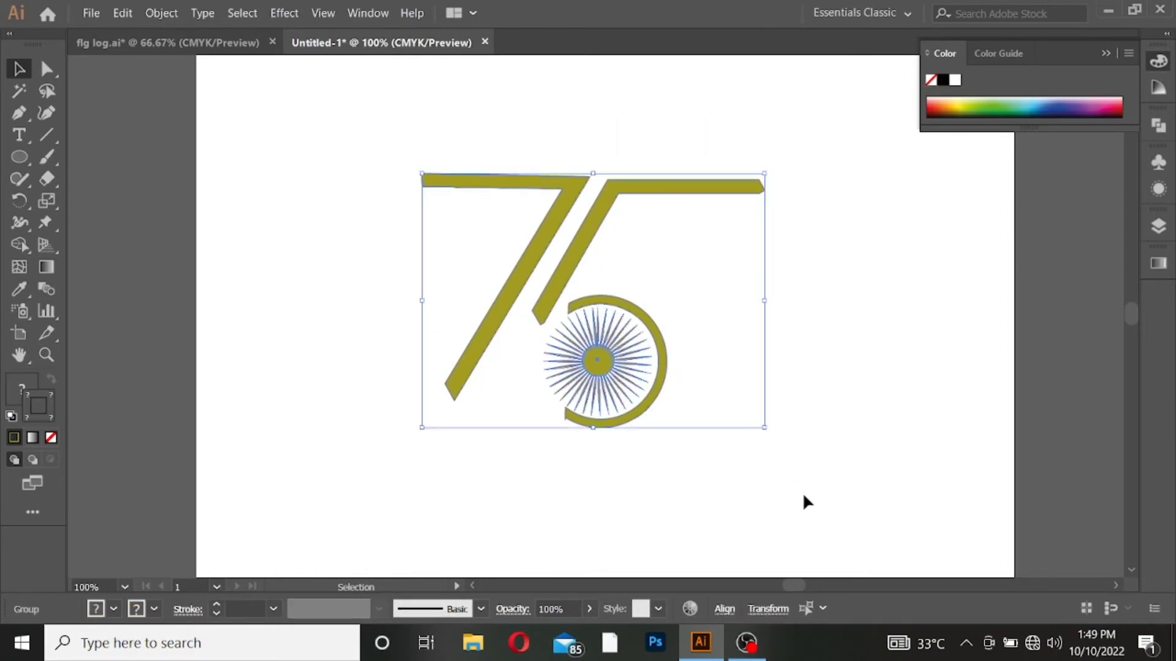
left_click_drag(547, 363, 349, 343)
left_click(686, 426)
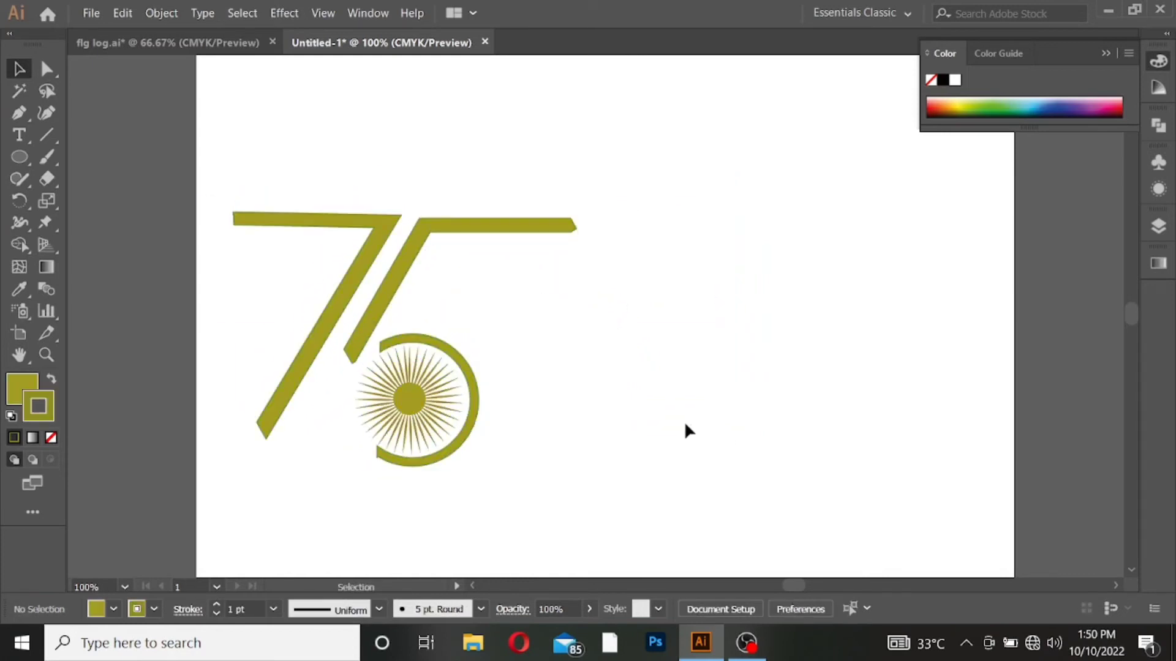
- Draw a long, thin horizontal rectangle extending rightward from the 5's curve and align it with the curve's upper part
key("ctrl+minus")
scroll(644, 425, "down", 3)
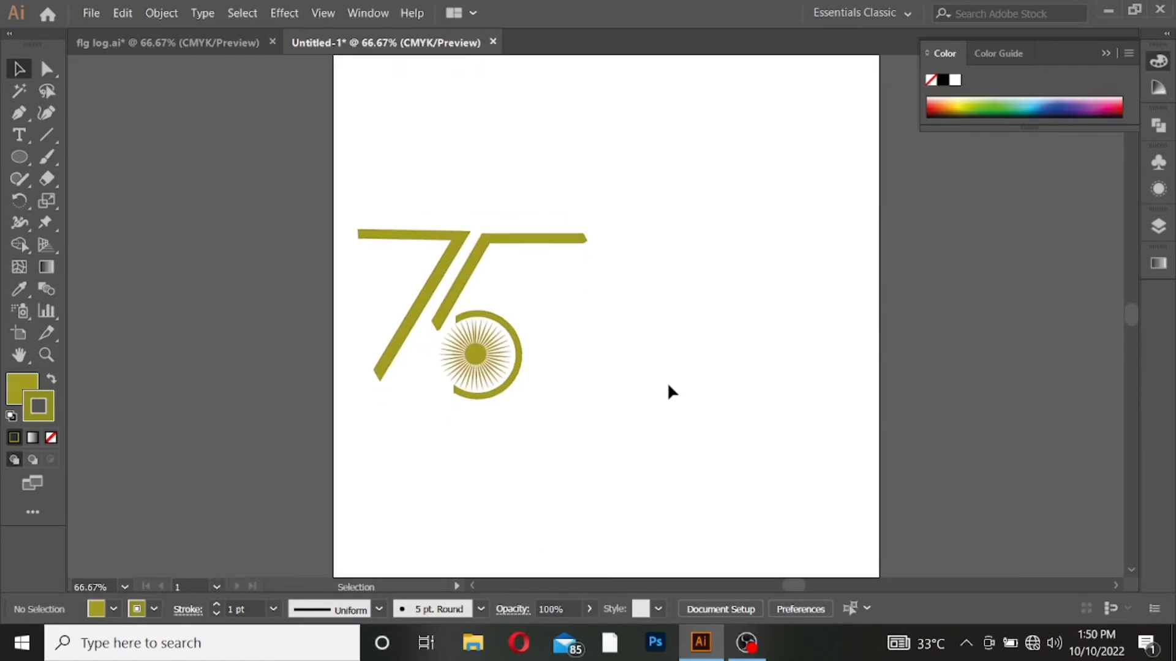
scroll(692, 307, "up", 1)
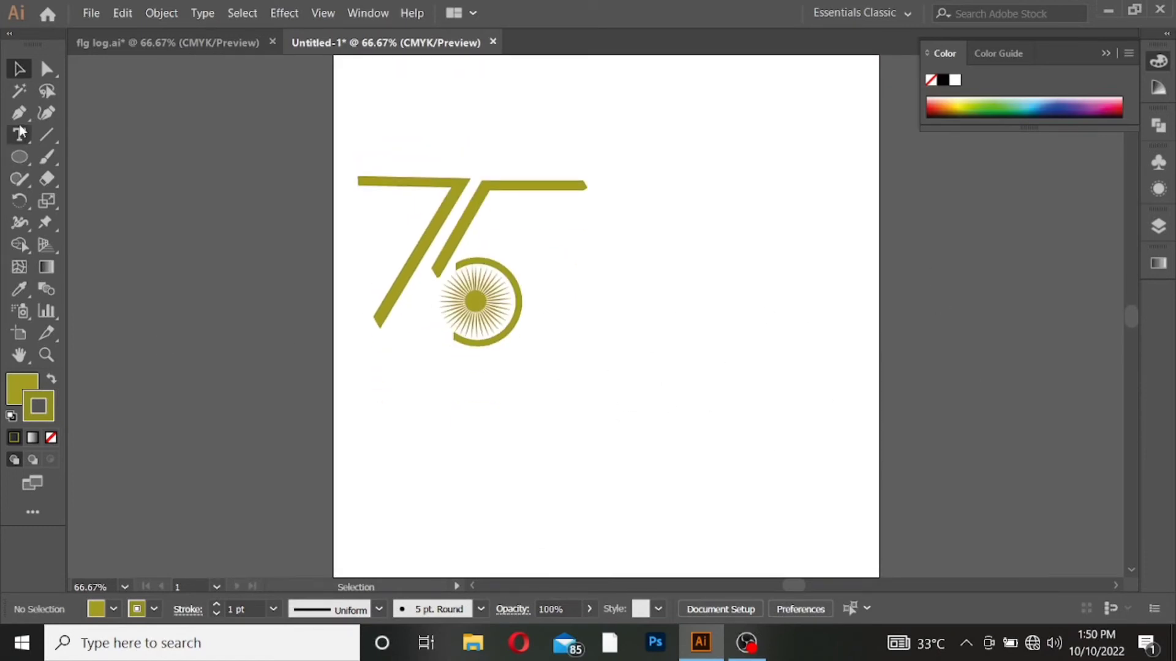
left_click_drag(19, 157, 99, 159)
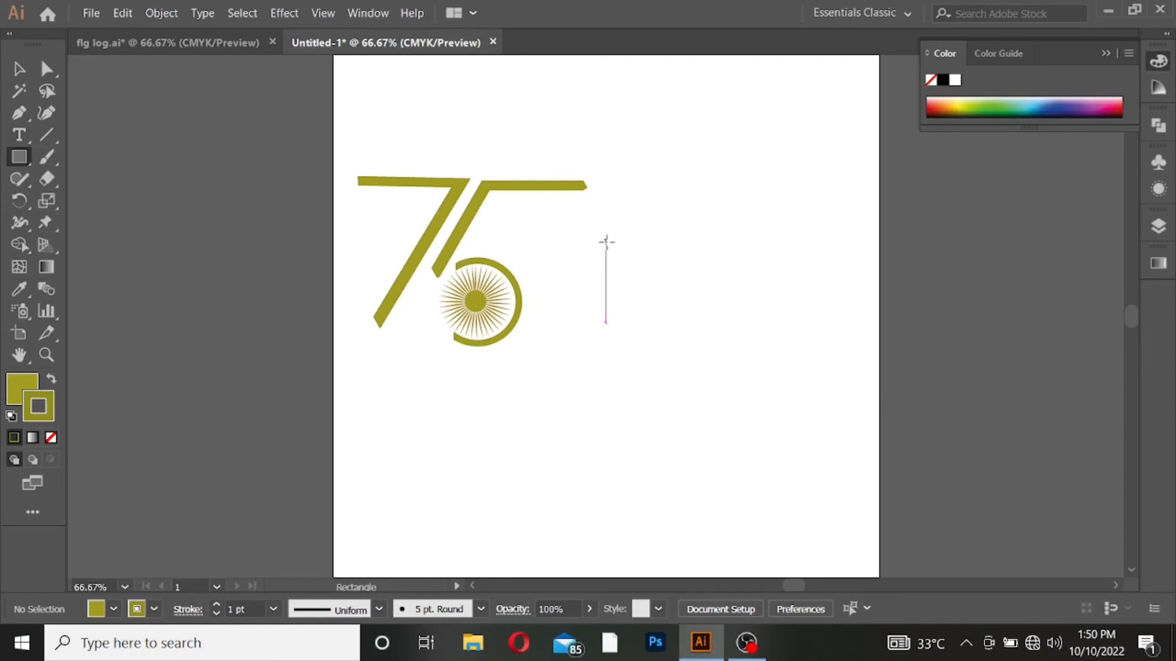
left_click_drag(503, 258, 821, 278)
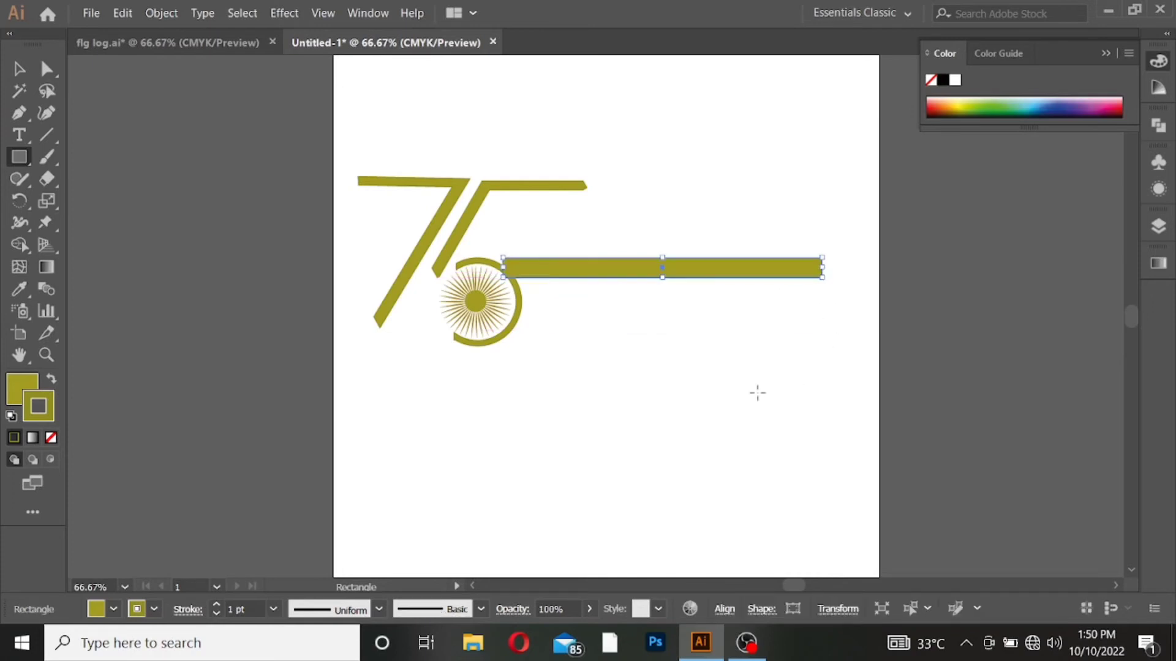
key("v")
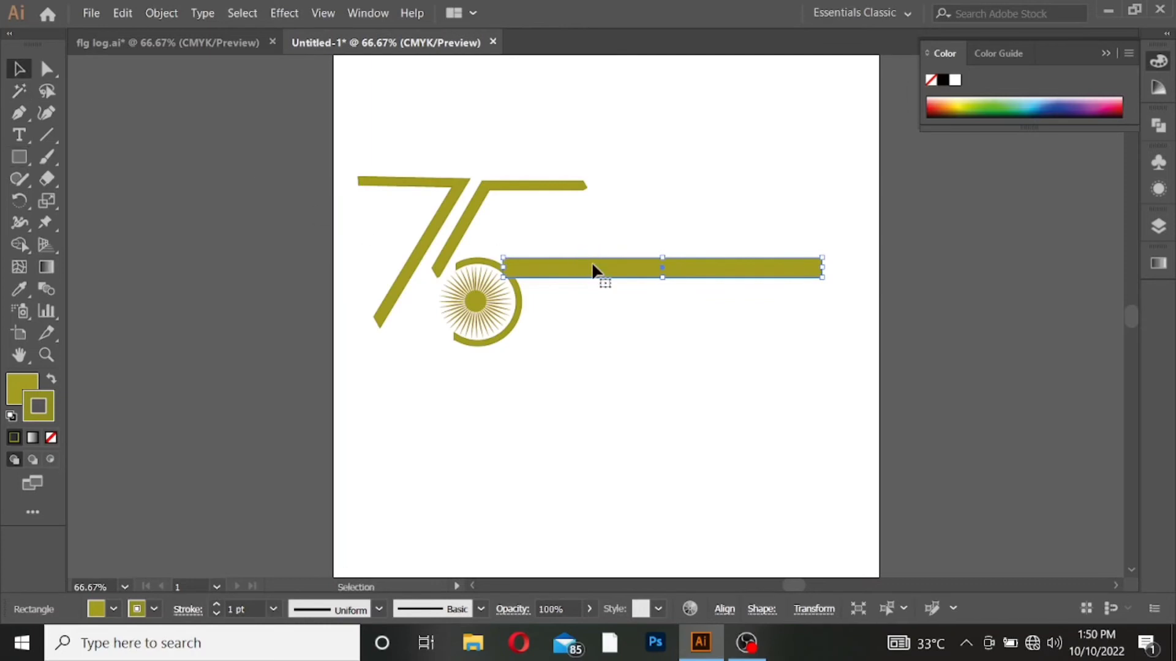
left_click_drag(591, 262, 595, 252)
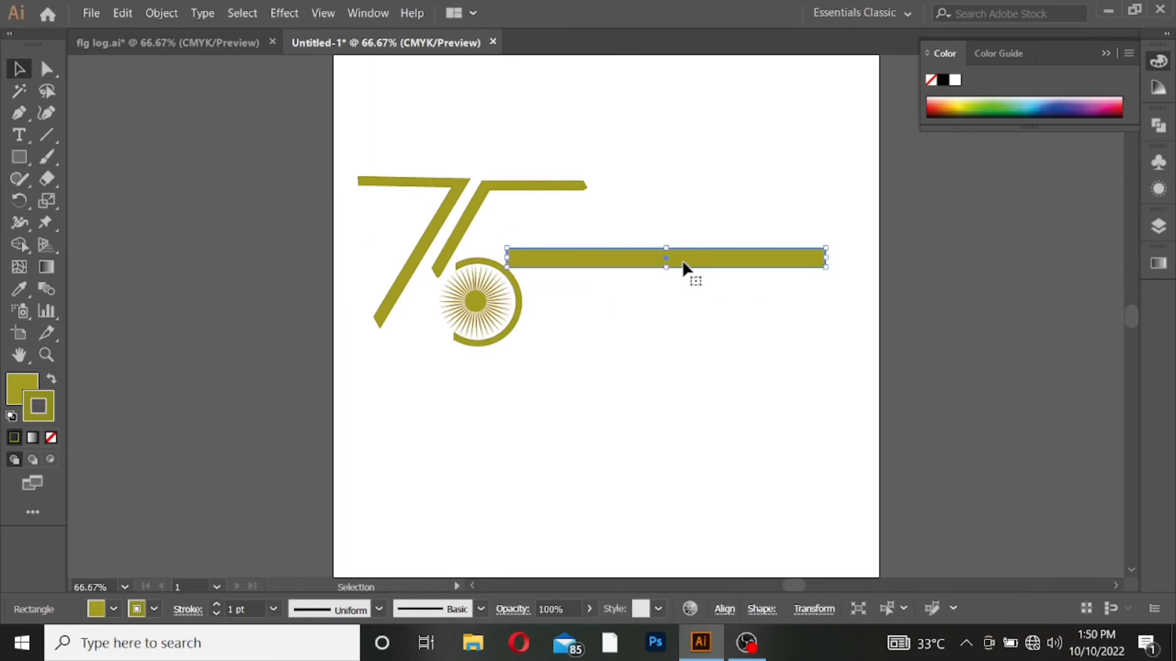
- Duplicate the bar below the original and adjust the copy beside the lower part of the 5's curve
left_click_drag(684, 264, 690, 341, "alt")
left_click(691, 388)
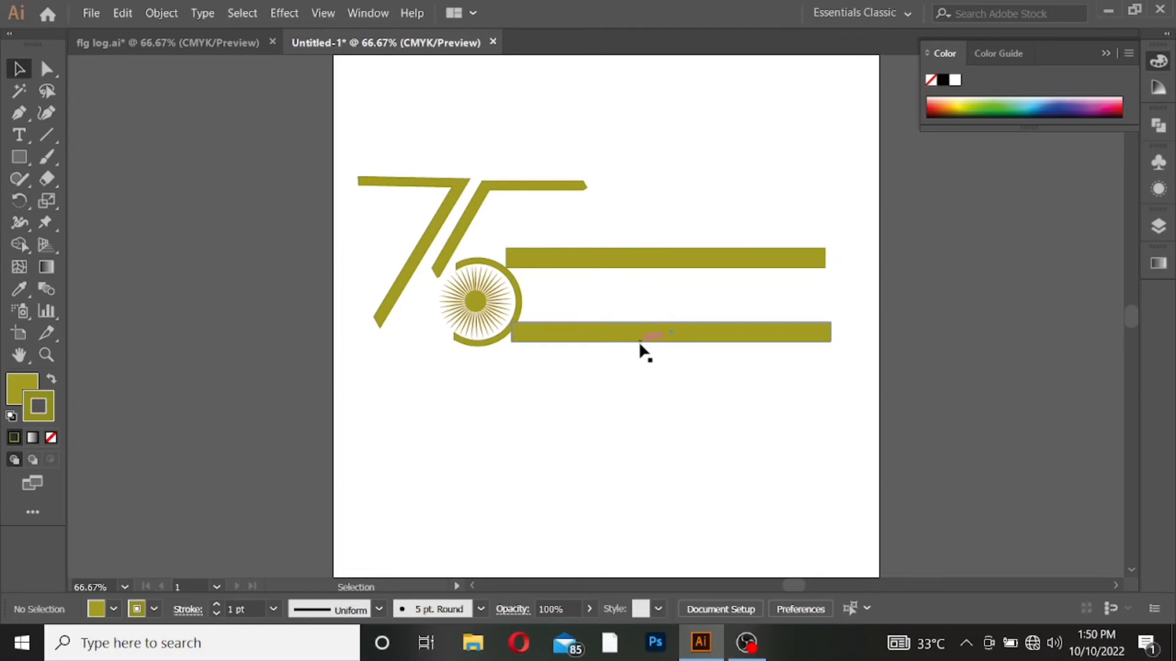
left_click_drag(641, 338, 708, 329)
left_click(664, 388)
- Apply a horizontal Flag warp to both bars with 100% bend, 8% horizontal and 9% vertical distortion
left_click(698, 260)
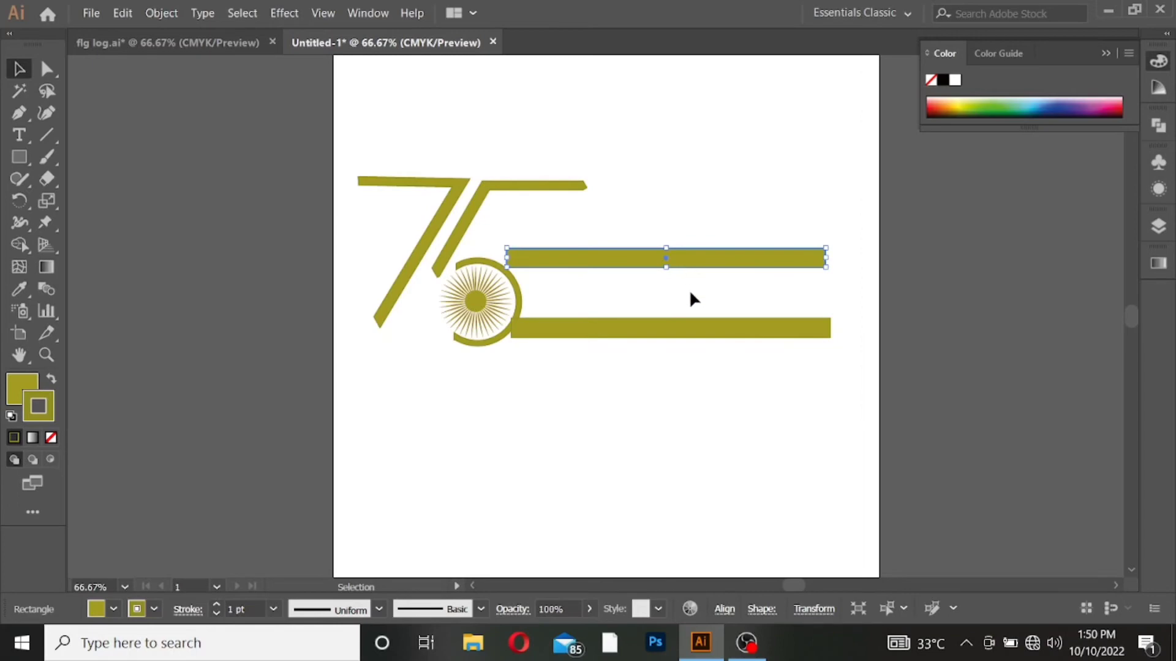
left_click(695, 334, "shift")
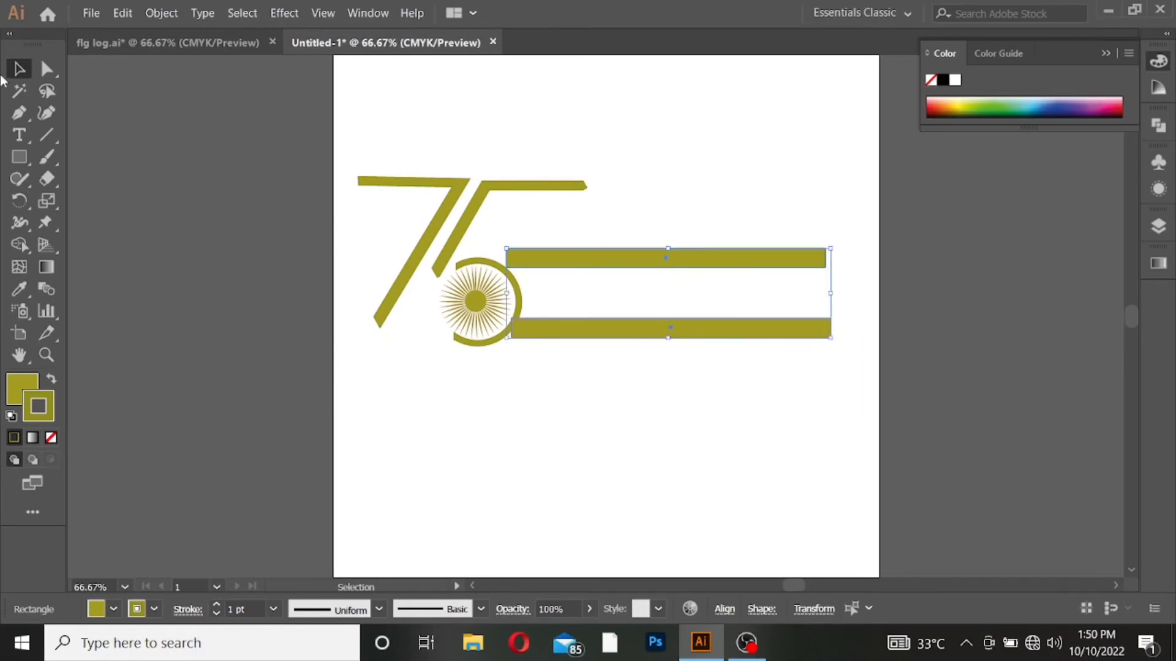
left_click(284, 13)
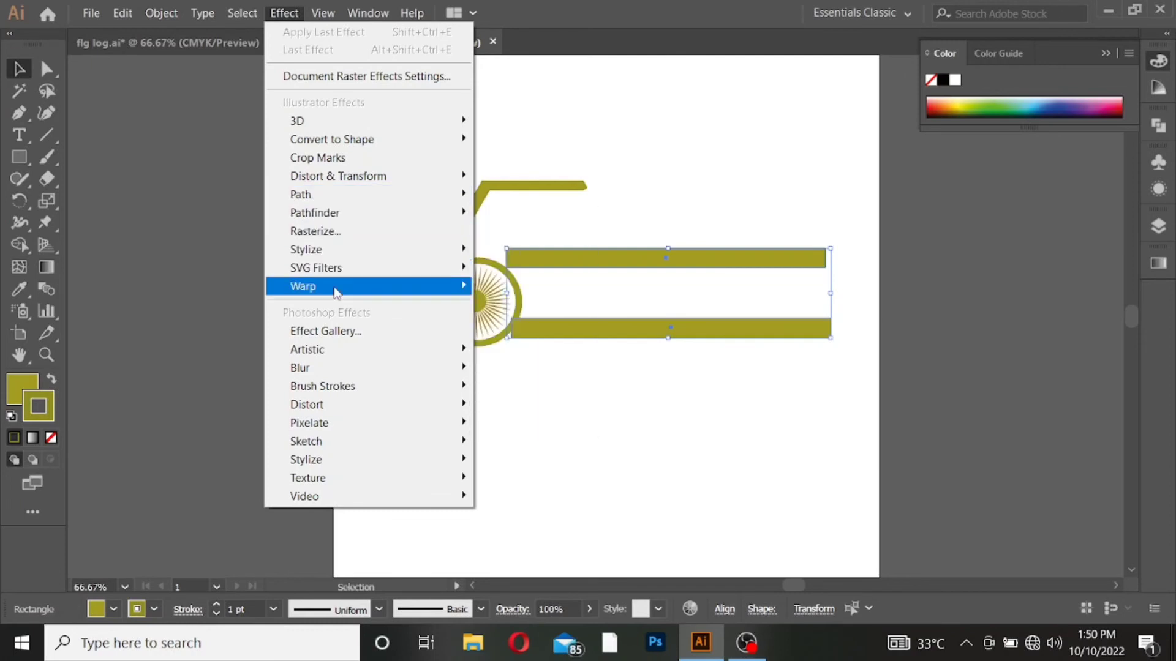
mouse_move(395, 287)
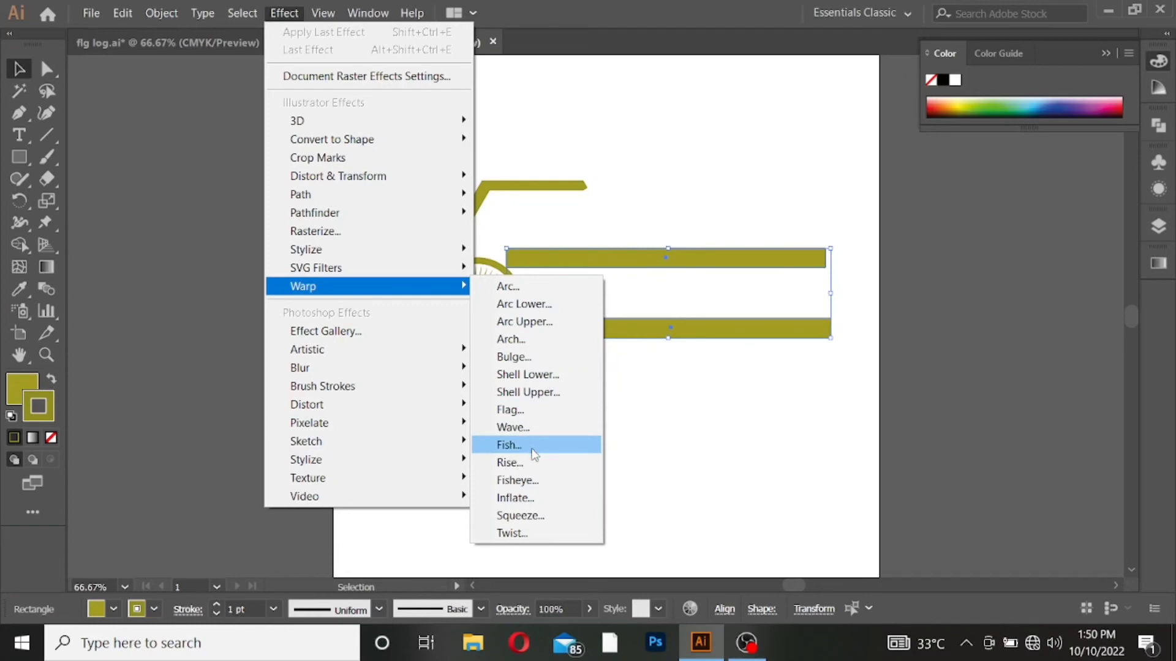
left_click(527, 409)
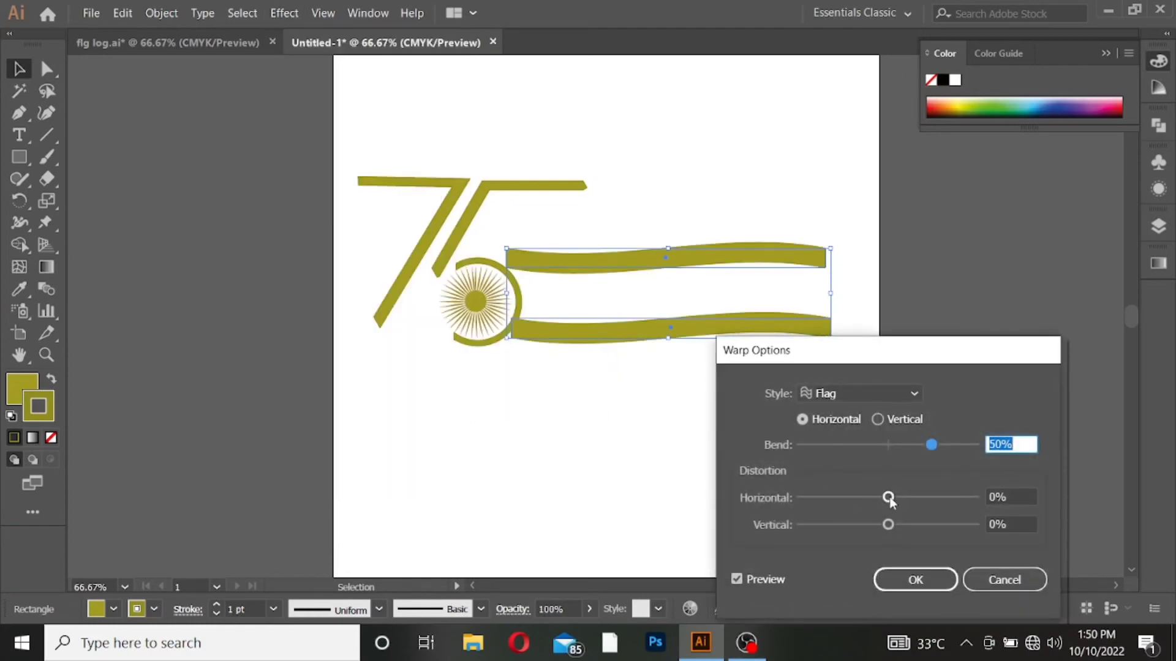
left_click_drag(888, 497, 894, 497)
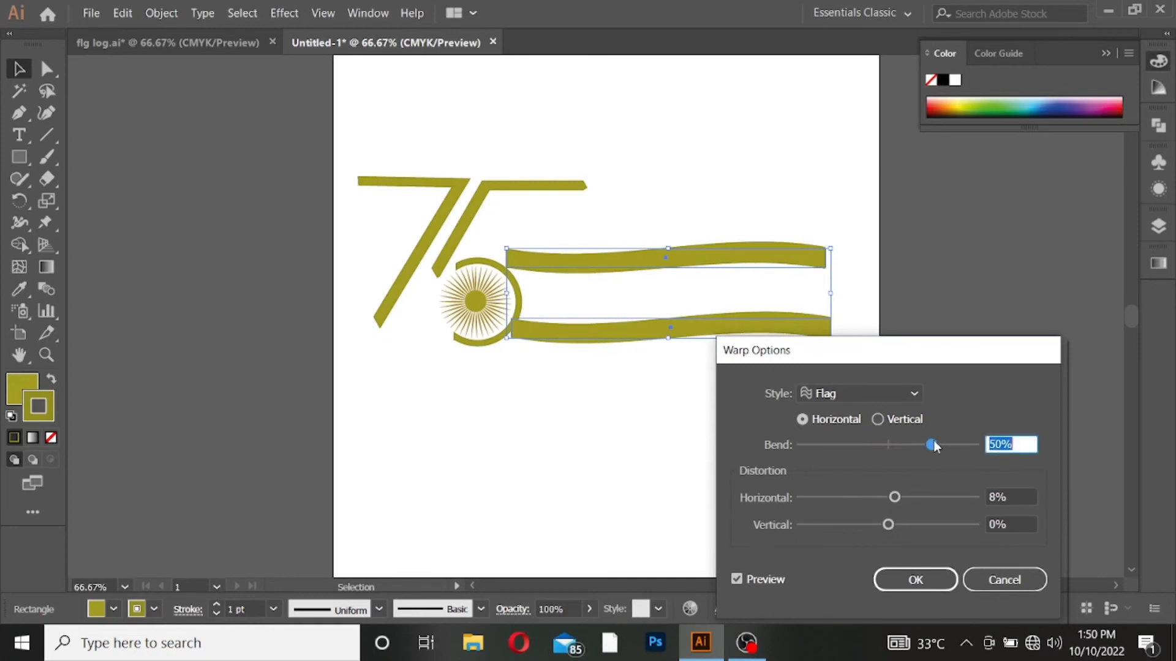
left_click_drag(932, 444, 963, 445)
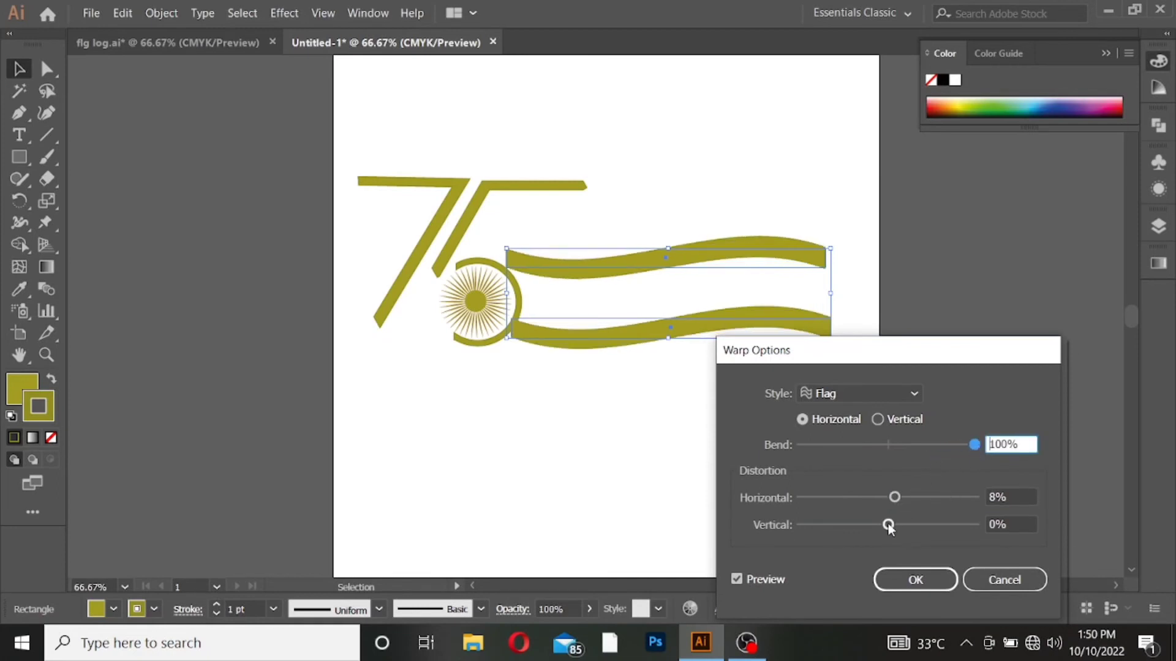
left_click_drag(888, 525, 896, 525)
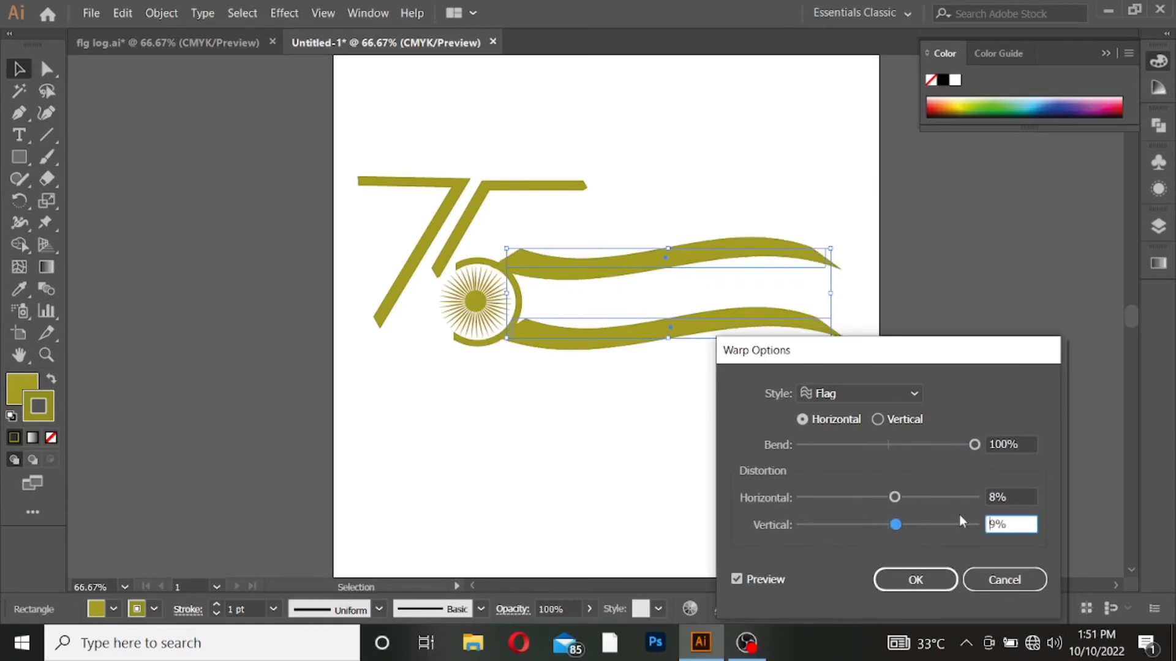
left_click(919, 581)
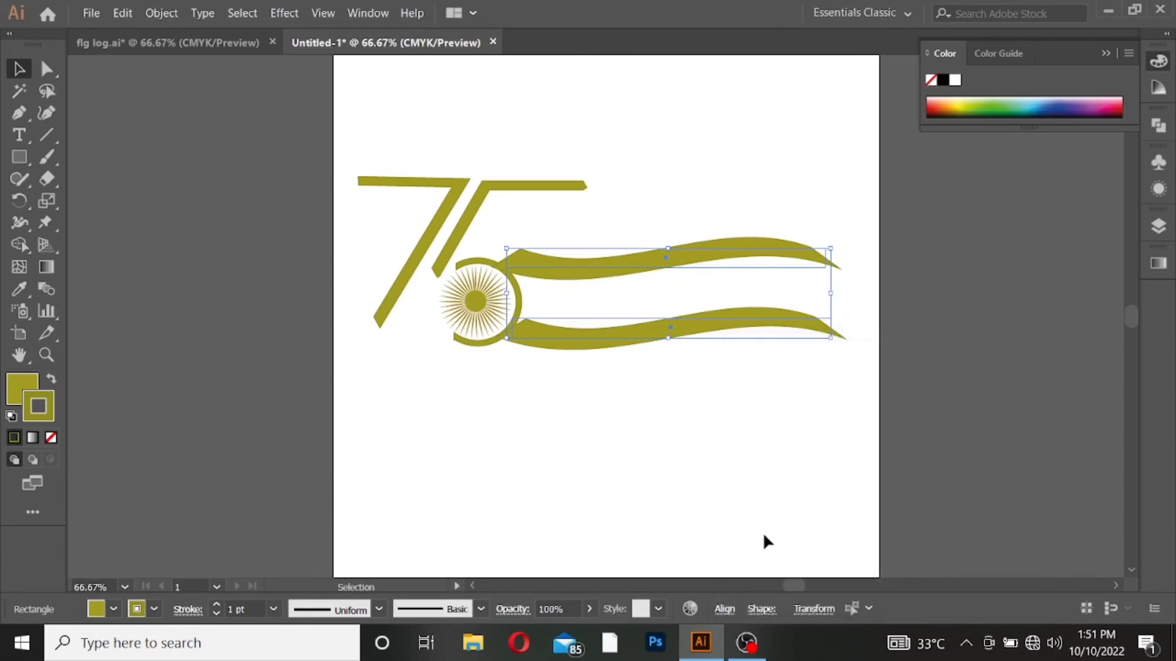
left_click(700, 461)
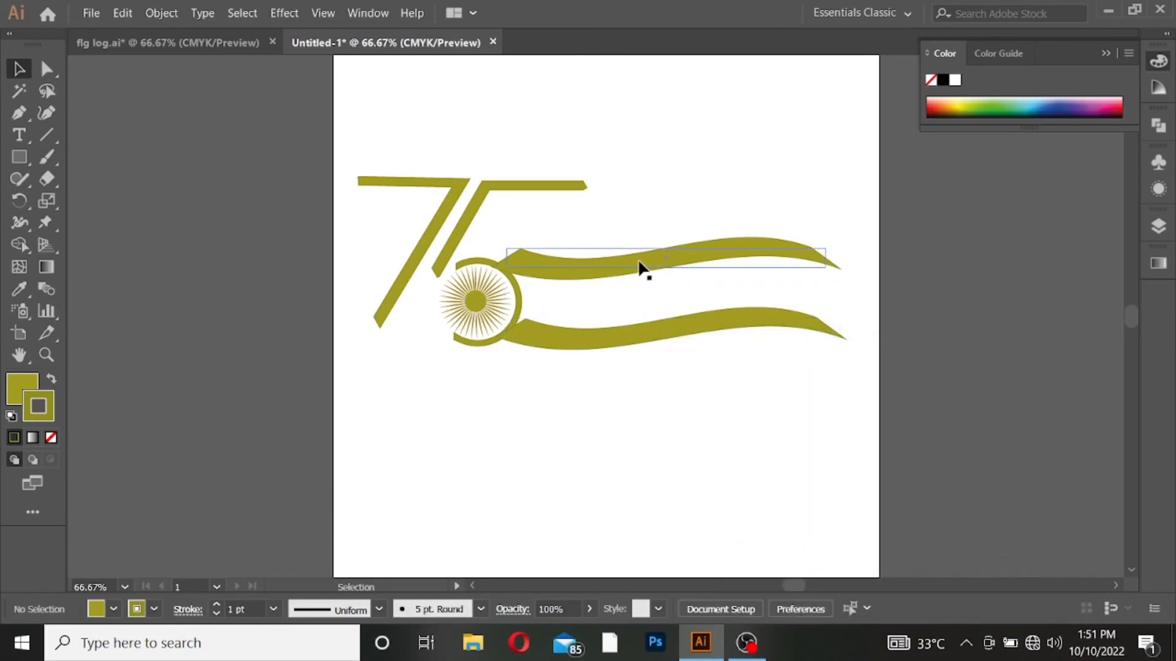
- Expand the appearance of the upper and the lower warped bar
left_click(646, 265)
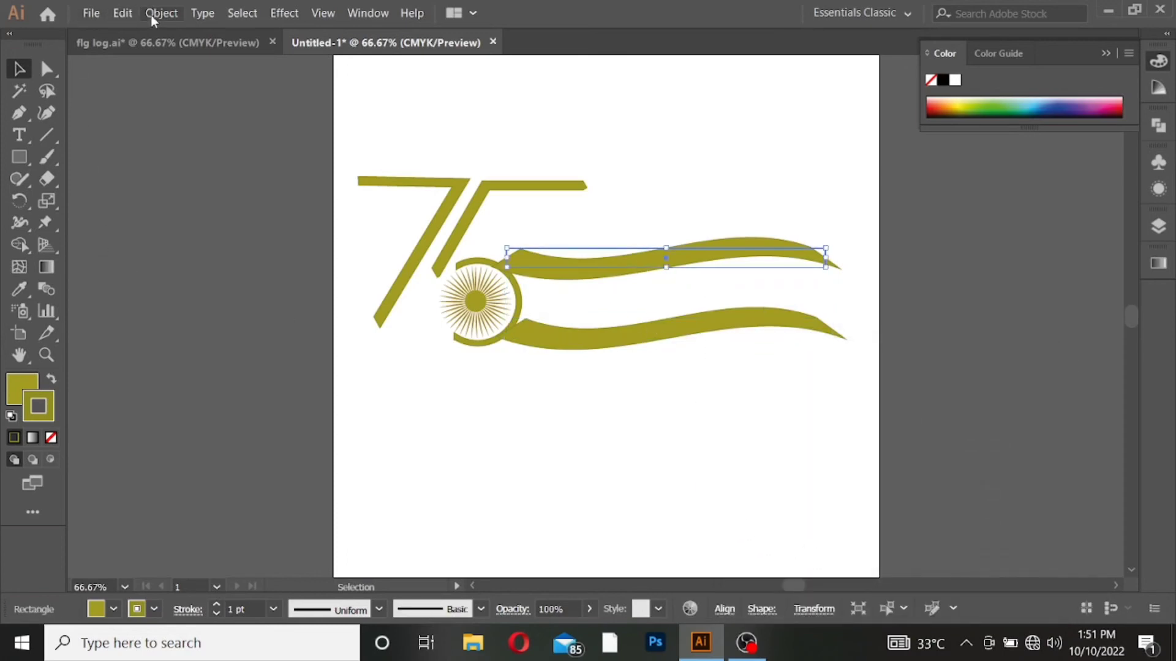
left_click(158, 13)
left_click(241, 183)
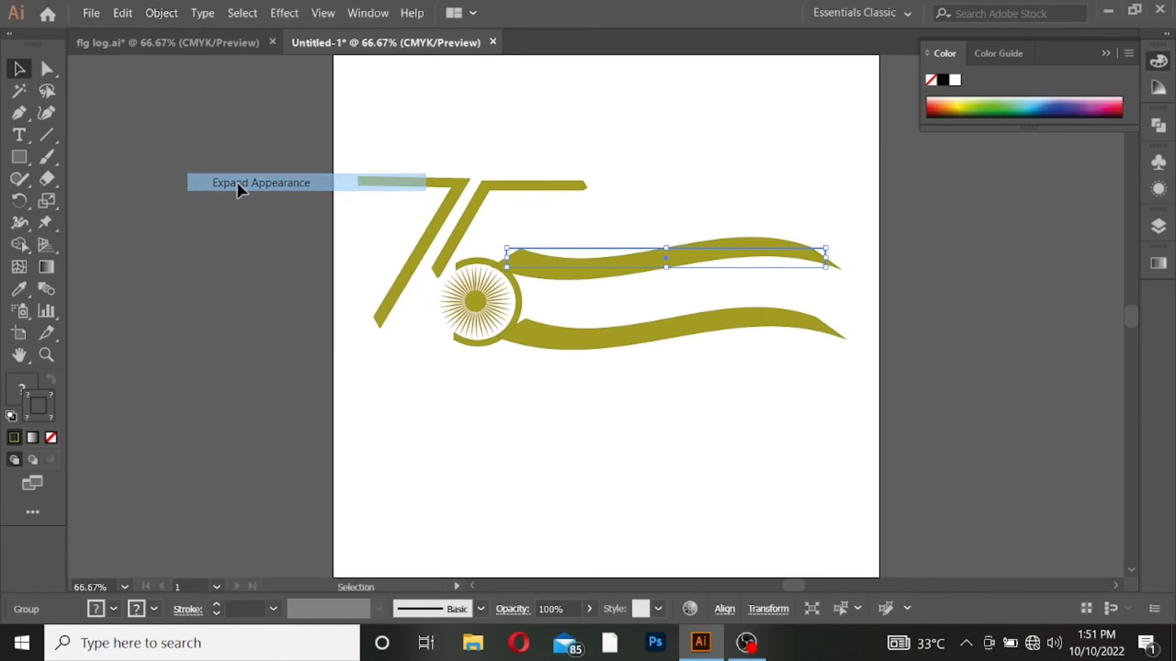
left_click(586, 370)
left_click(567, 343)
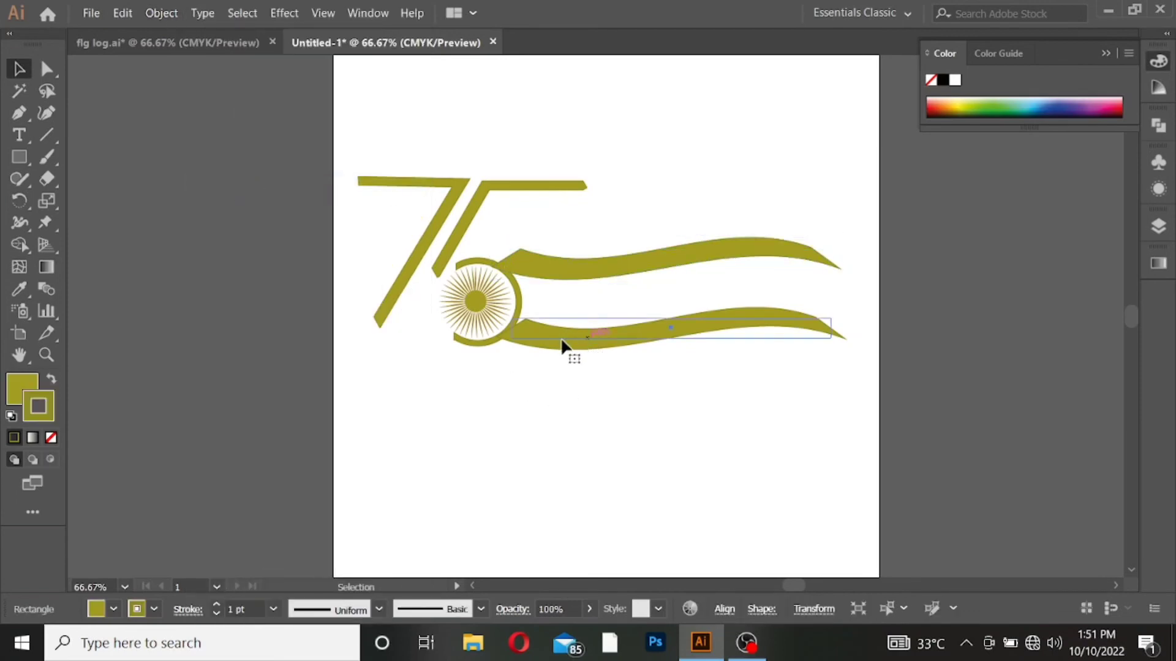
left_click(158, 13)
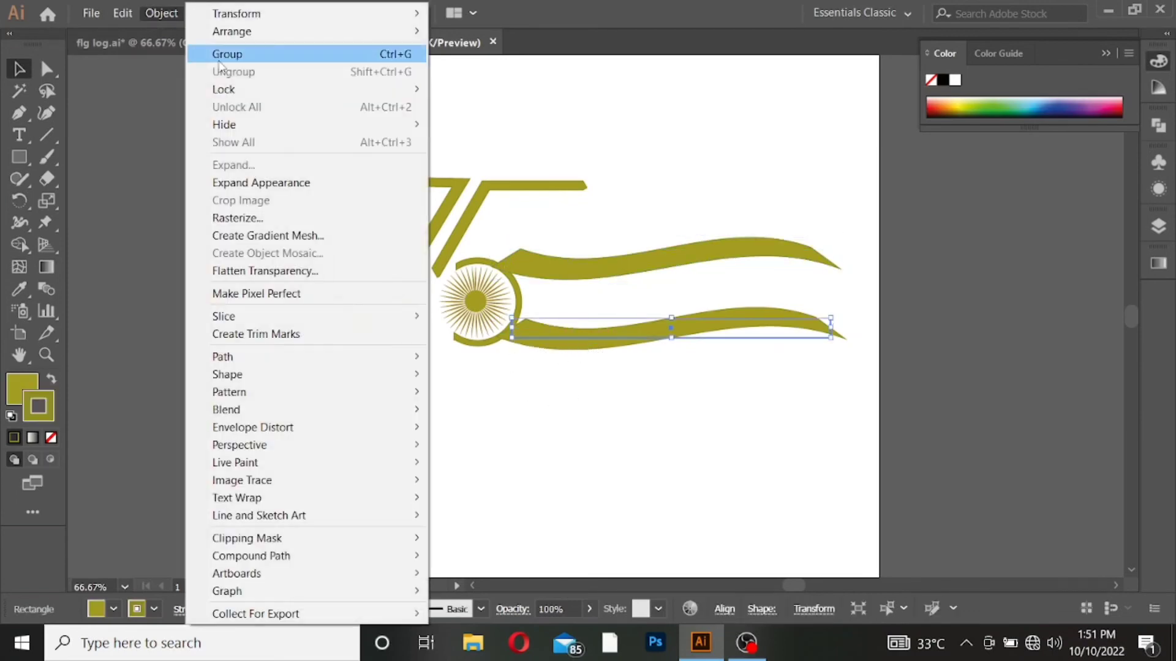
left_click(251, 184)
left_click(582, 429)
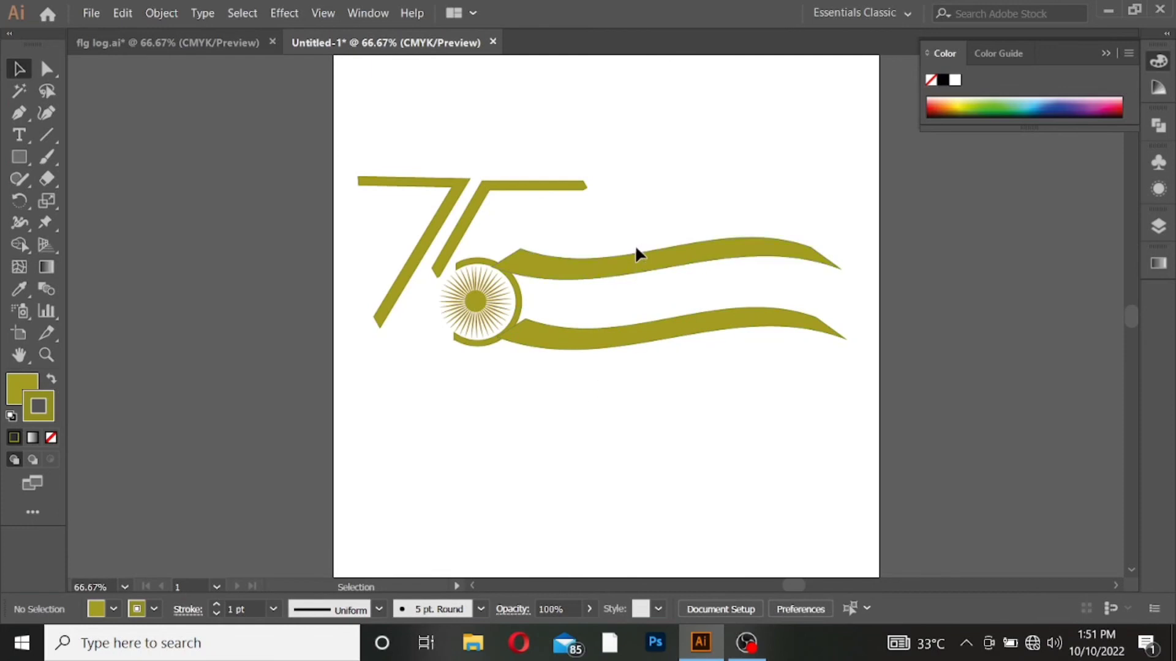
- Reposition the two wavy bands so their pointed ends meet the upper and lower outer edges of the 5's curve
left_click_drag(619, 270, 632, 260)
left_click(617, 368)
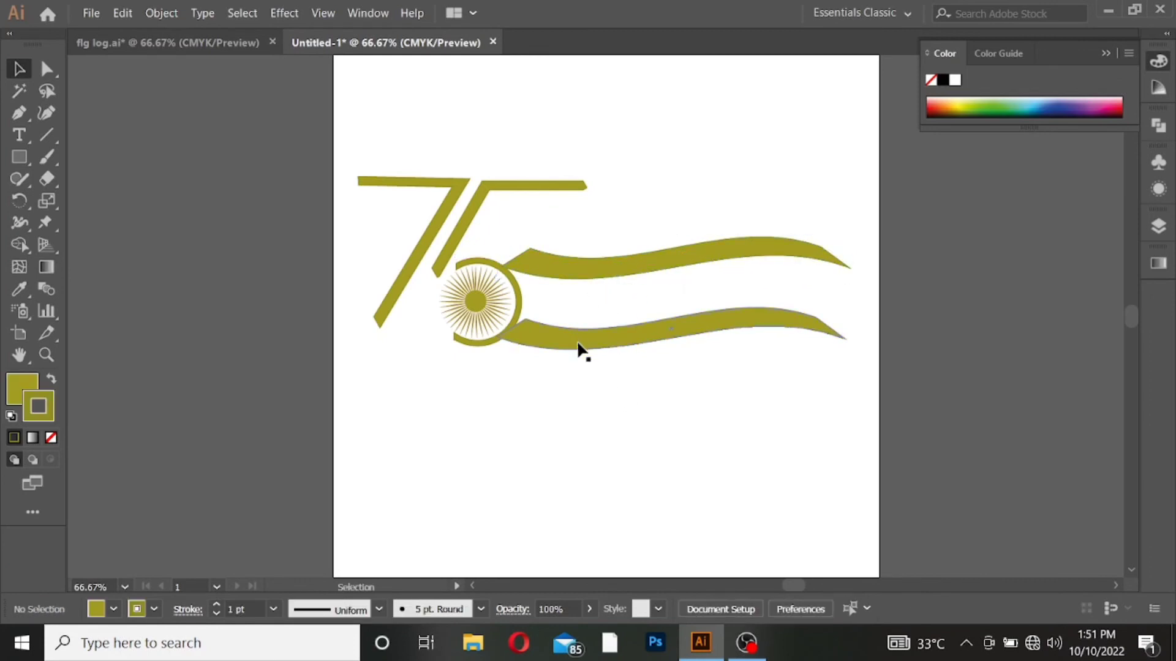
left_click_drag(581, 346, 581, 344)
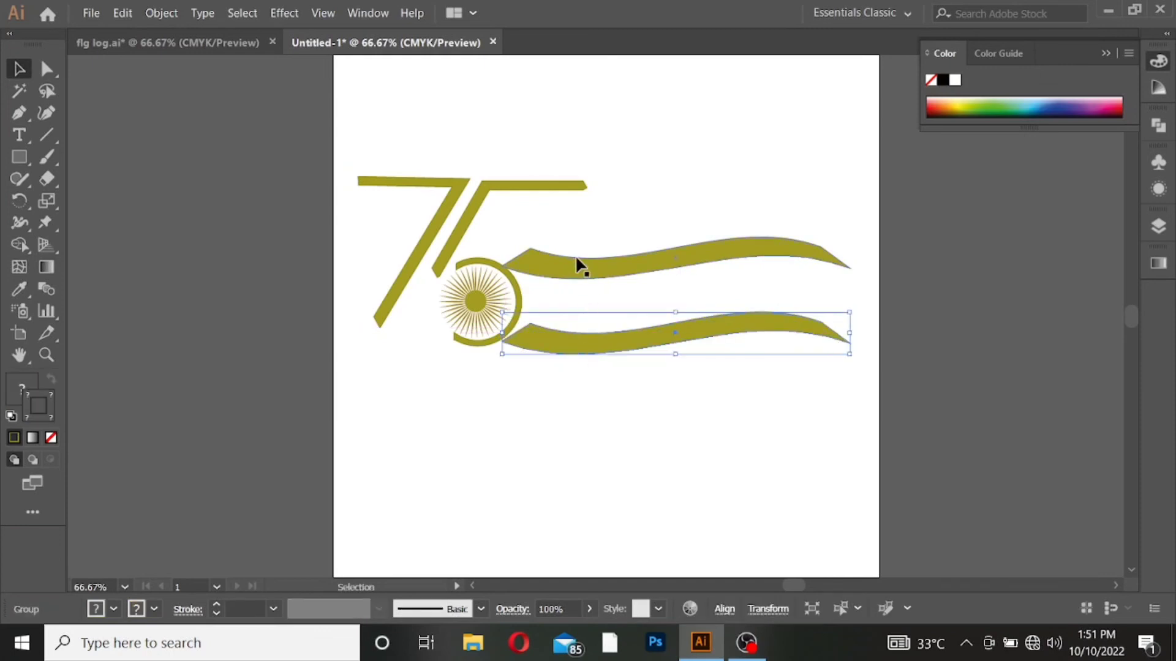
left_click_drag(577, 267, 581, 267)
left_click(624, 378)
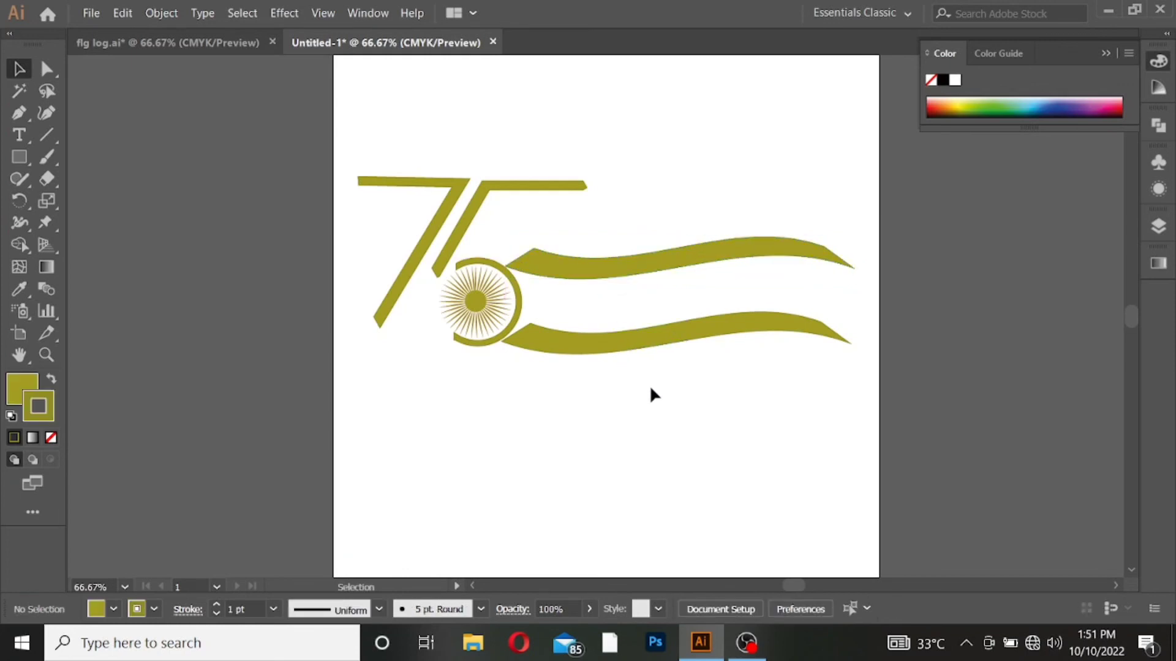
left_click_drag(589, 347, 584, 347)
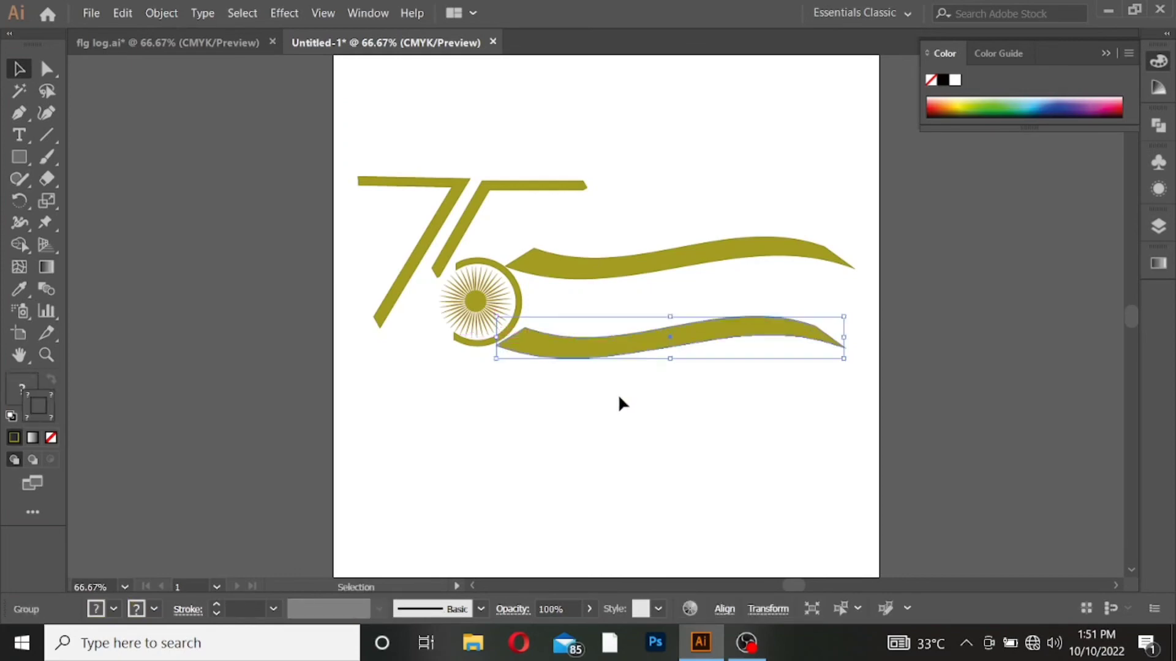
- Duplicate the upper wavy band into the gap between the two bands, starting at the curve's outer edge
left_click(627, 271)
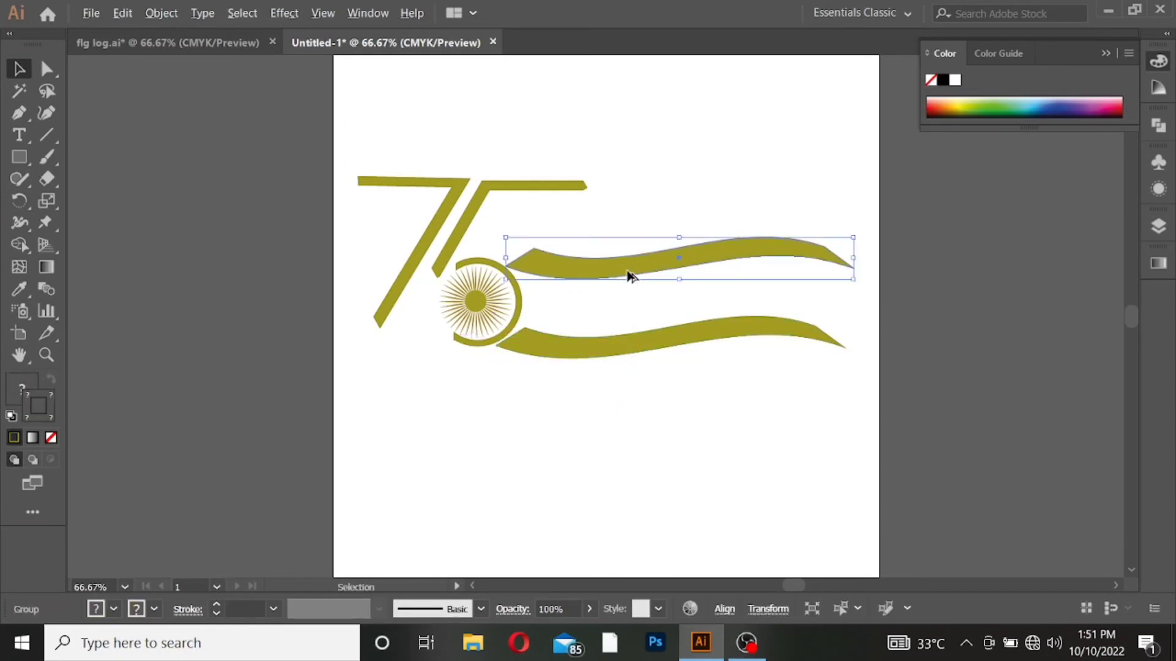
left_click_drag(627, 272, 648, 314)
left_click(671, 380)
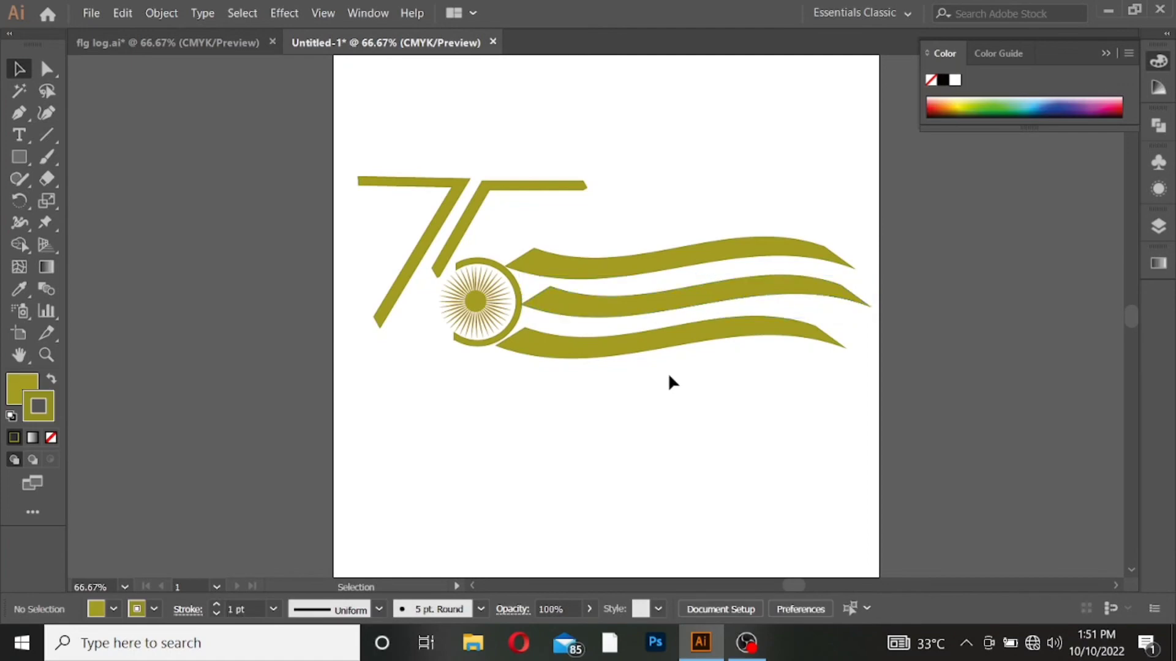
- Fill the upper wavy ribbon with a bright orange
left_click(601, 270)
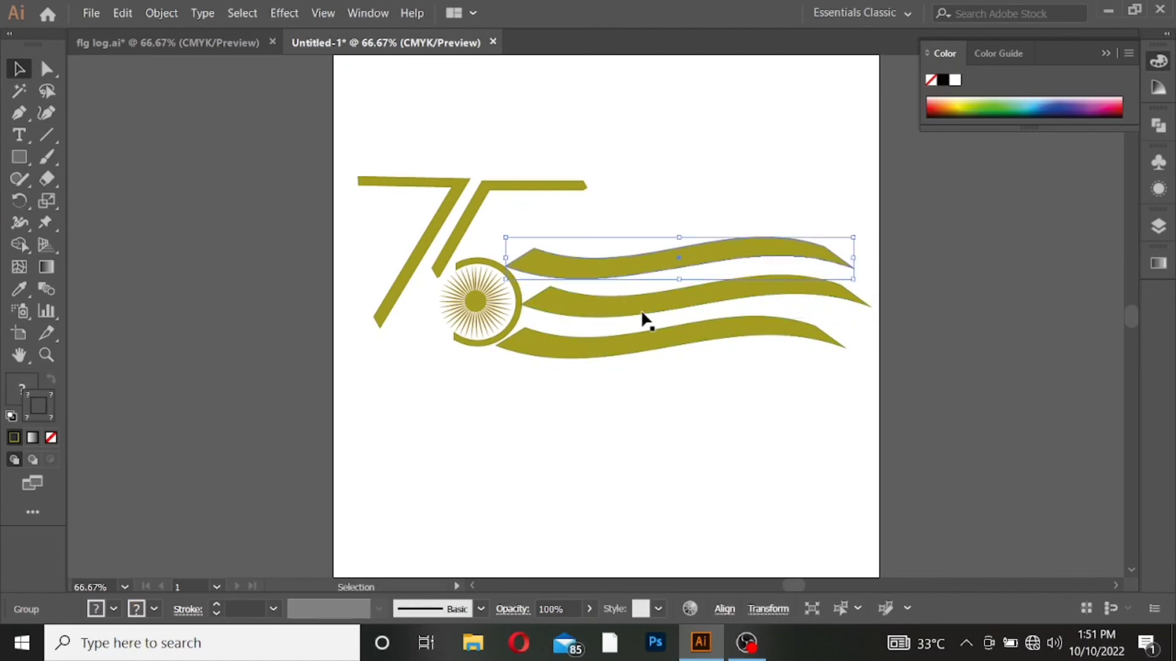
double_click(16, 391)
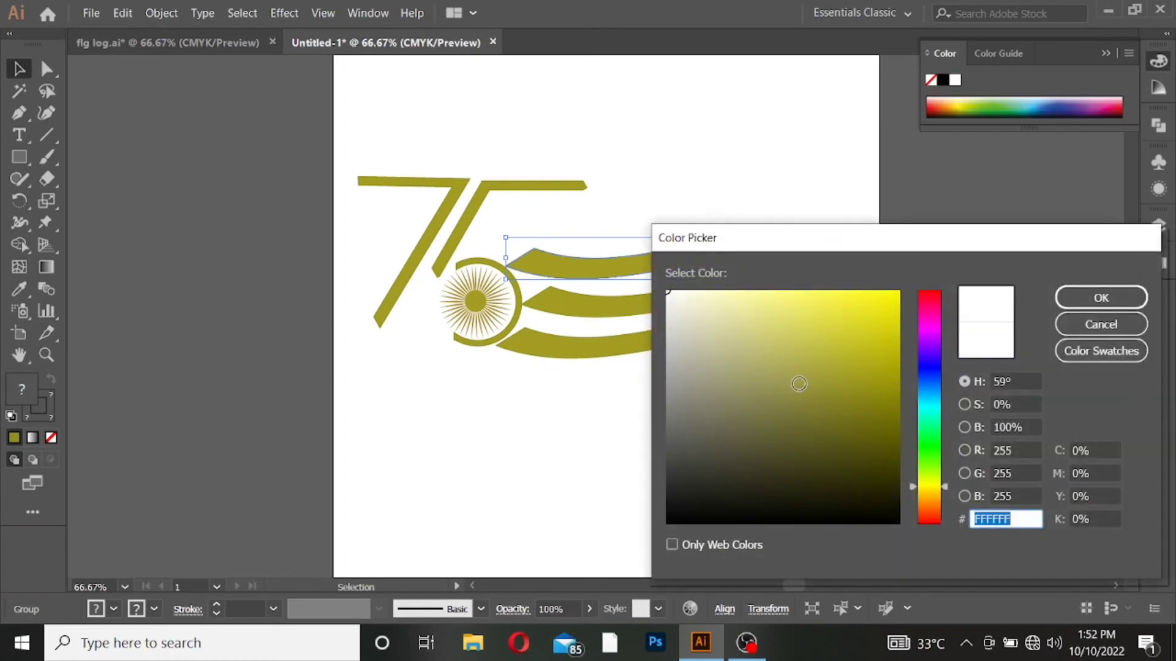
left_click_drag(759, 360, 783, 367)
left_click_drag(929, 493, 930, 507)
left_click_drag(881, 294, 899, 288)
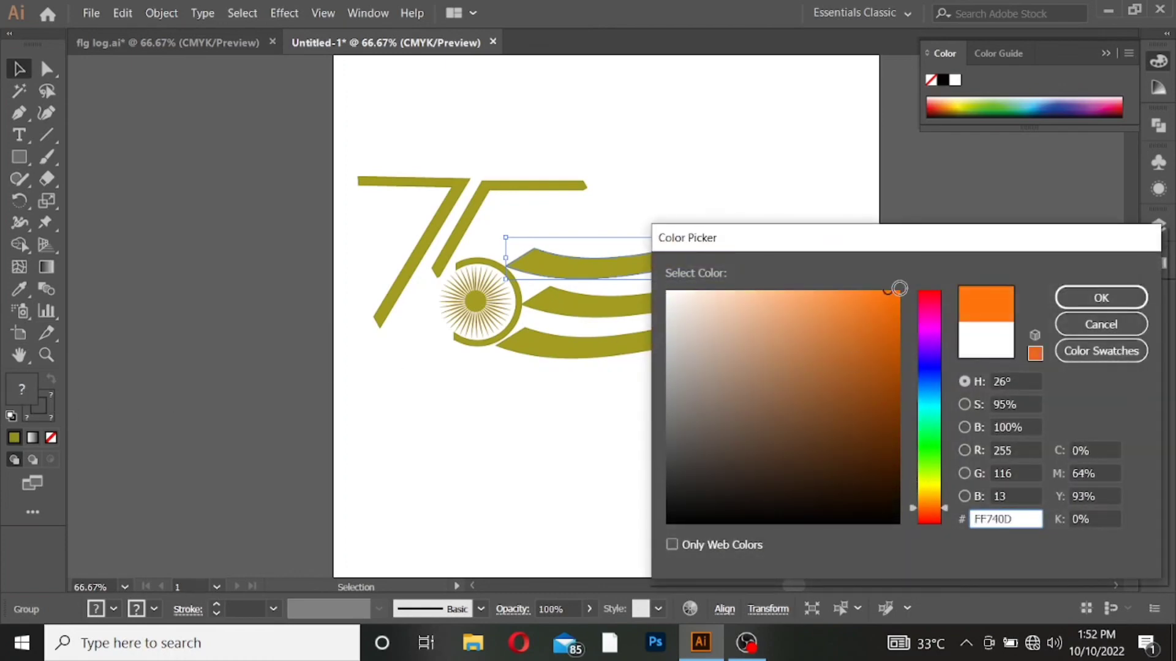
left_click(1101, 298)
- Fill the lower wavy ribbon with a dark green
left_click(562, 351)
double_click(16, 390)
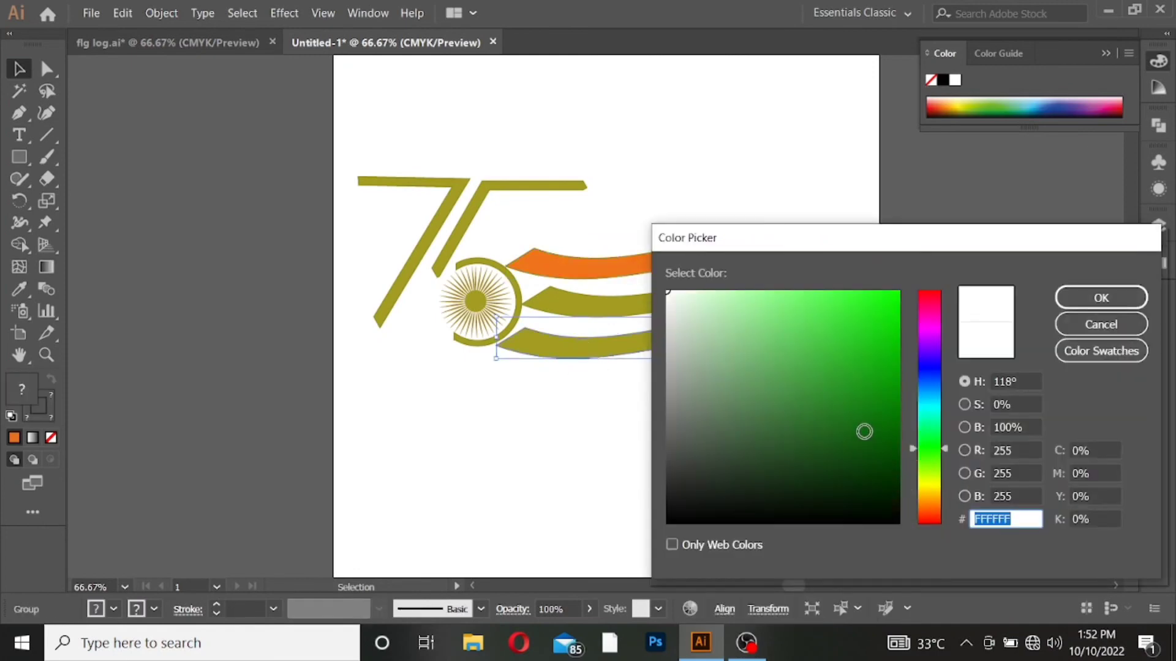
mouse_move(864, 432)
left_mouse_down()
mouse_move(810, 423)
mouse_move(856, 440)
left_mouse_up()
left_click(1101, 298)
left_click(753, 421)
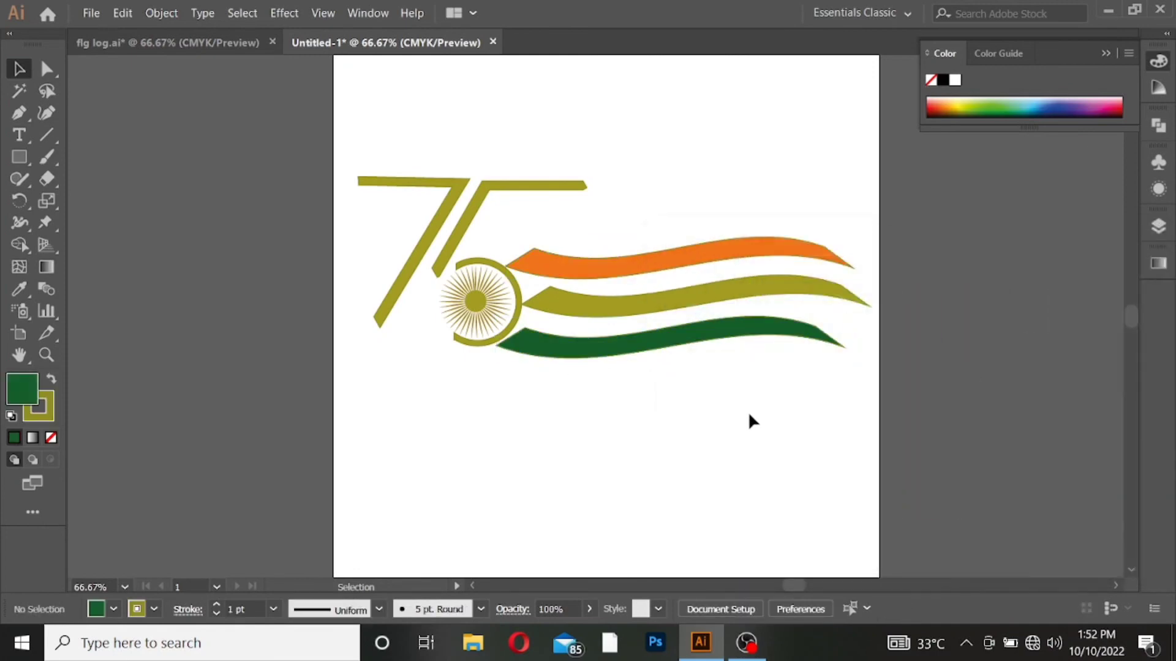
- Fill the middle wavy ribbon with a near-white colour
left_click(669, 304)
double_click(19, 394)
left_click(667, 293)
left_click(1103, 298)
left_click(756, 402)
scroll(742, 343, "up", 1)
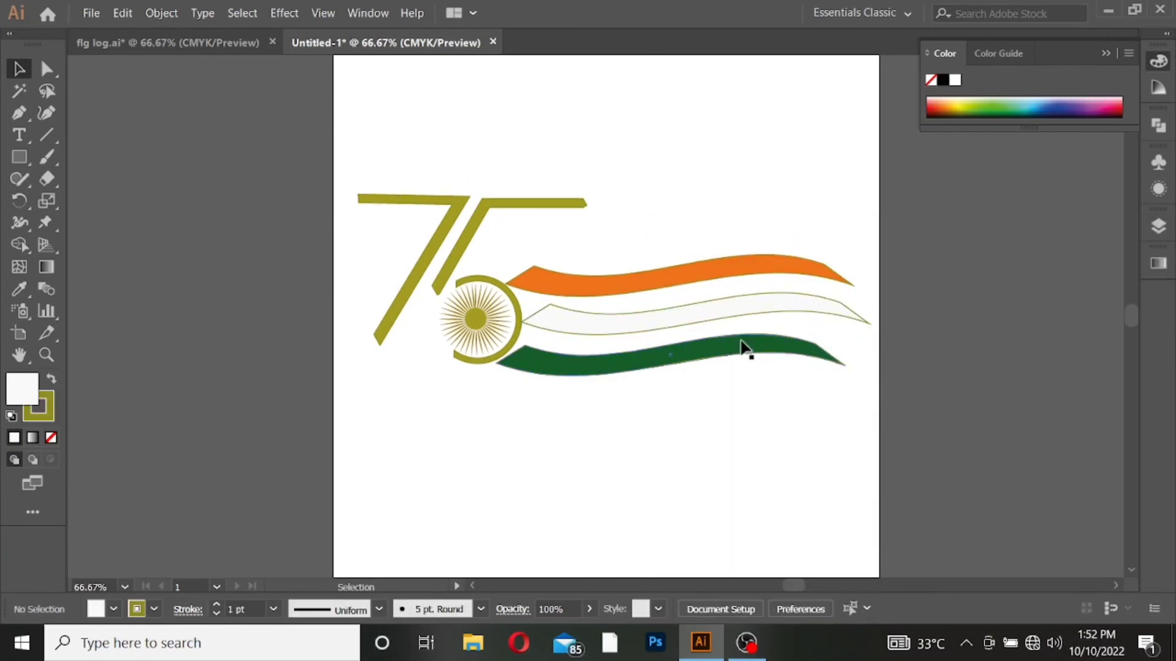
- Remove the stroke from the middle white ribbon
left_click(722, 309)
left_click(41, 414)
left_click(51, 438)
left_click(521, 407)
- Try to remove the olive stroke from the orange and green ribbons
left_click(550, 278)
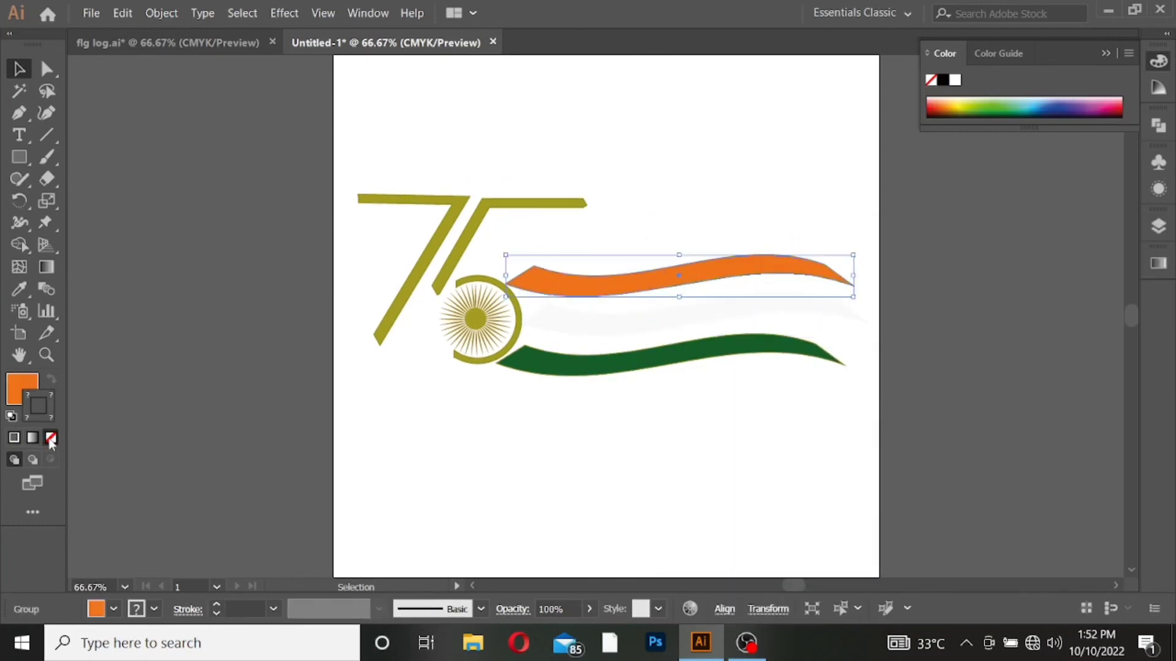
left_click(51, 441)
left_click(554, 395)
left_click(565, 360)
left_click(51, 440)
left_click(533, 401)
left_click(544, 282)
left_click(646, 386)
scroll(653, 381, "up", 2)
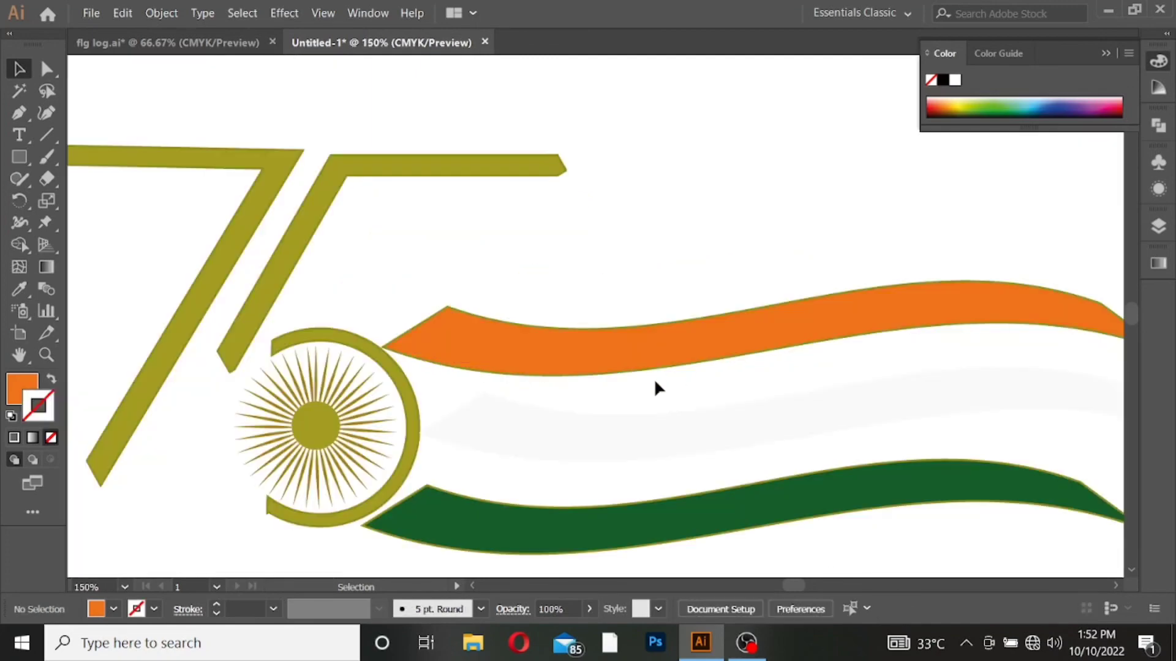
scroll(656, 385, "down", 4)
scroll(655, 392, "up", 2)
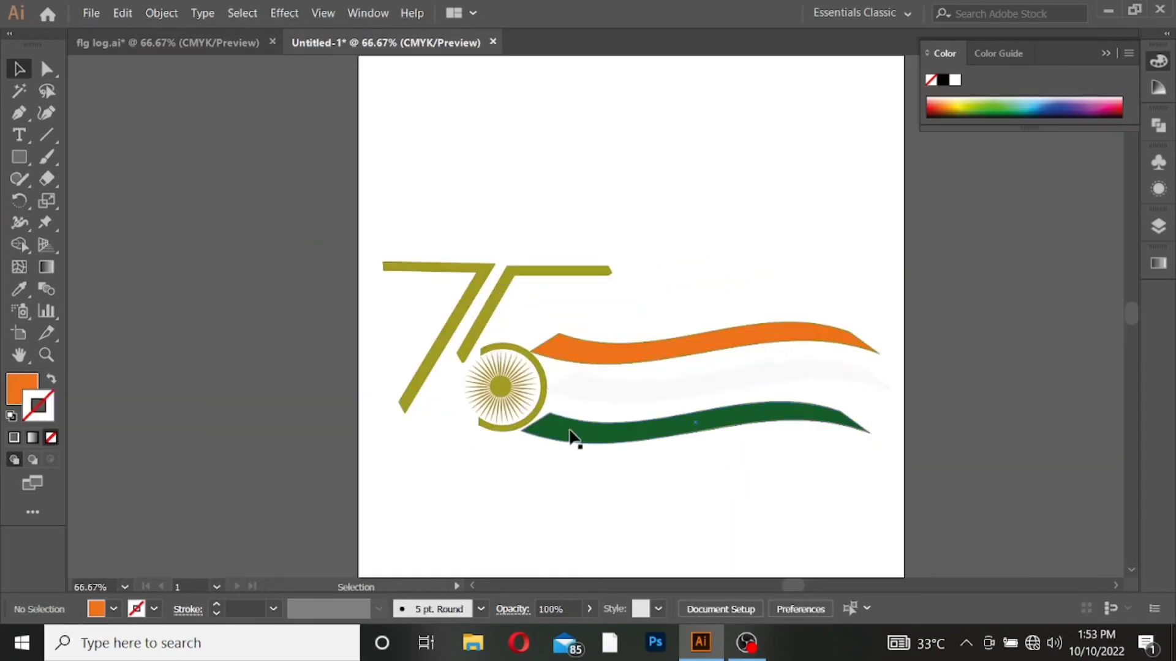
- Ungroup all of the logo artwork, including the 75, the sunburst emblem and the three ribbons
left_click(641, 365)
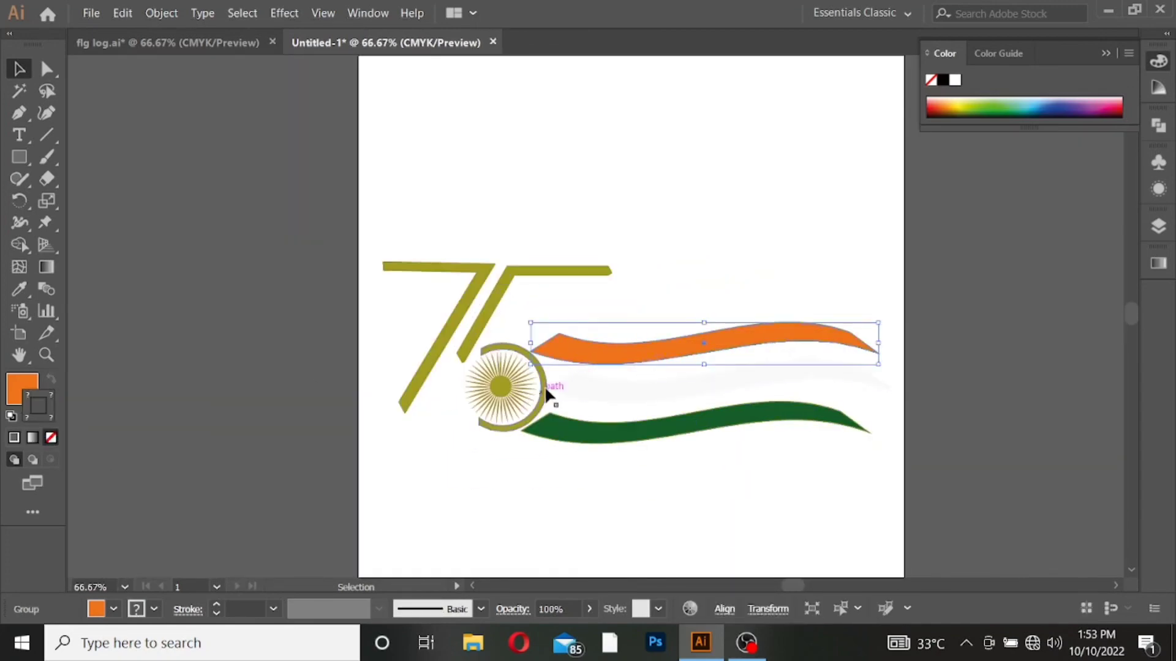
right_click(588, 357)
left_click(537, 451)
left_click(613, 390)
scroll(581, 403, "down", 1)
left_click_drag(385, 239, 699, 436)
right_click(665, 374)
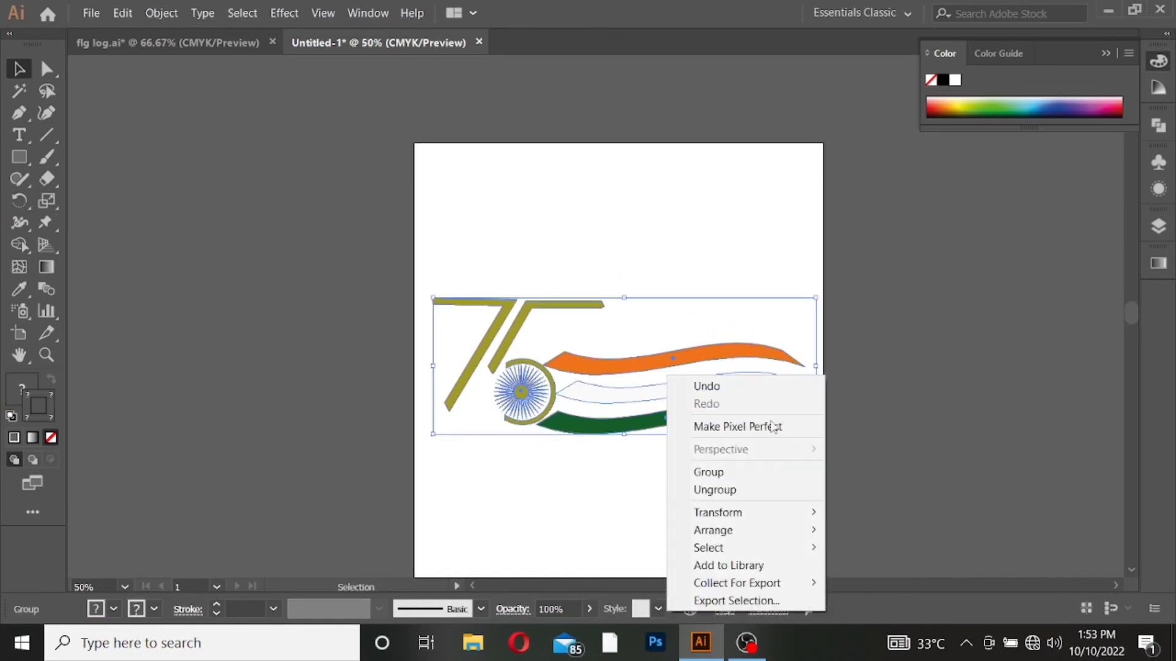
left_click(729, 490)
left_click(656, 506)
- Draw a large rectangle over the whole logo, extending past both sides of the artboard, and fill it with dark grey
right_click(20, 157)
left_click(100, 162)
left_click_drag(336, 178, 923, 555)
double_click(22, 388)
type("3E5B68")
mouse_move(779, 370)
left_mouse_down()
mouse_move(715, 481)
mouse_move(682, 464)
left_mouse_up()
left_click(1101, 298)
key("v")
- Send the dark grey rectangle to the back, behind the logo artwork
right_click(601, 245)
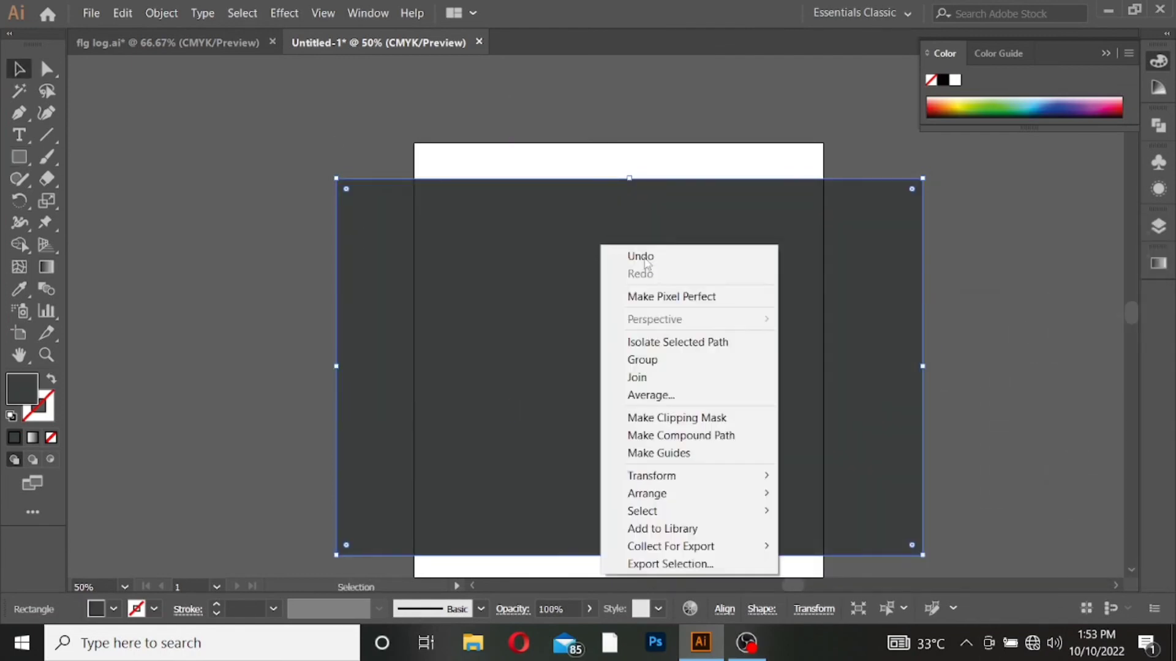
mouse_move(643, 491)
left_click(802, 546)
left_click(990, 389)
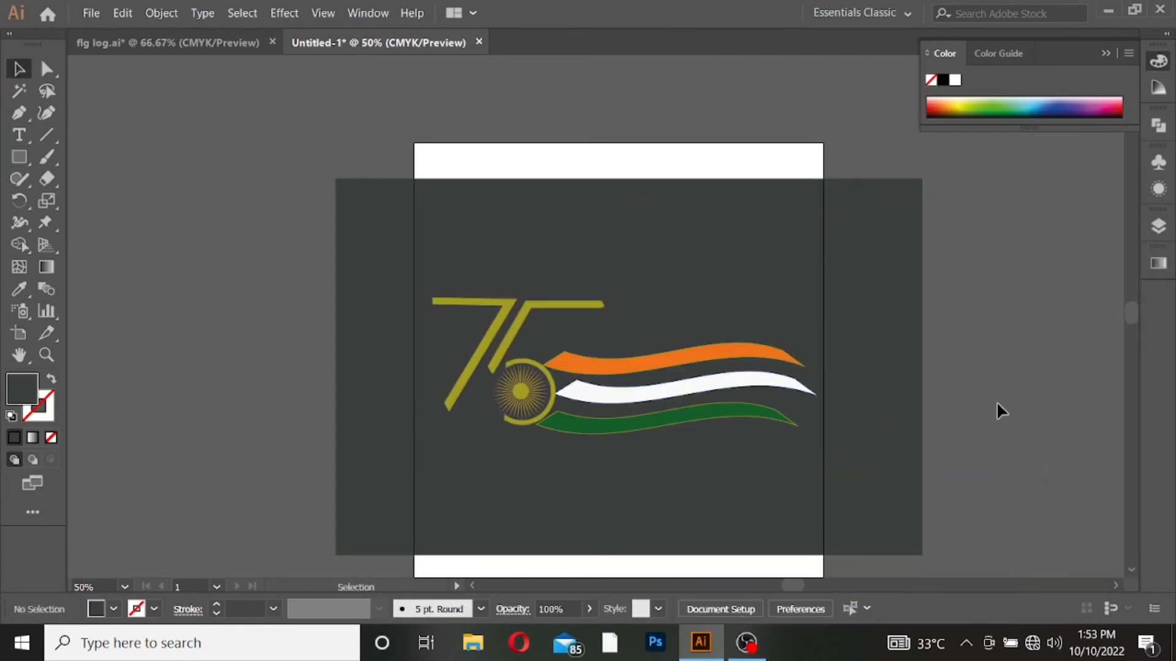
- Examine the finished logo against the dark grey background and collapse the colour controls
scroll(678, 414, "up", 1)
left_click(494, 477)
scroll(843, 458, "down", 1)
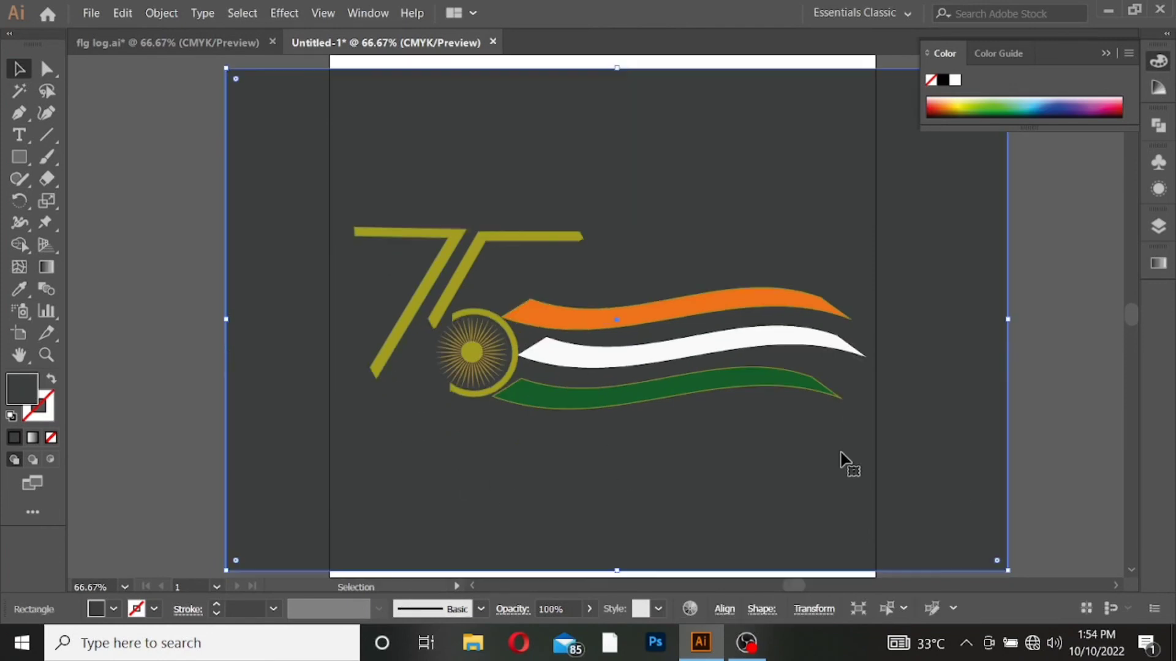
left_click(1089, 366)
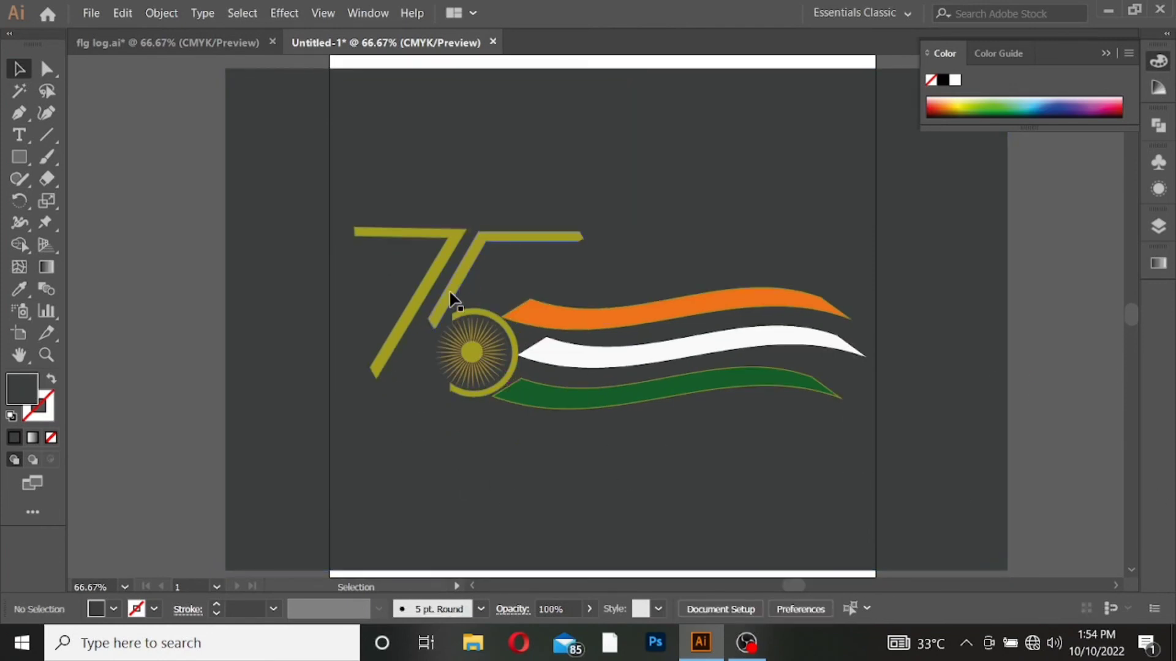
left_click(470, 333)
left_click(680, 477)
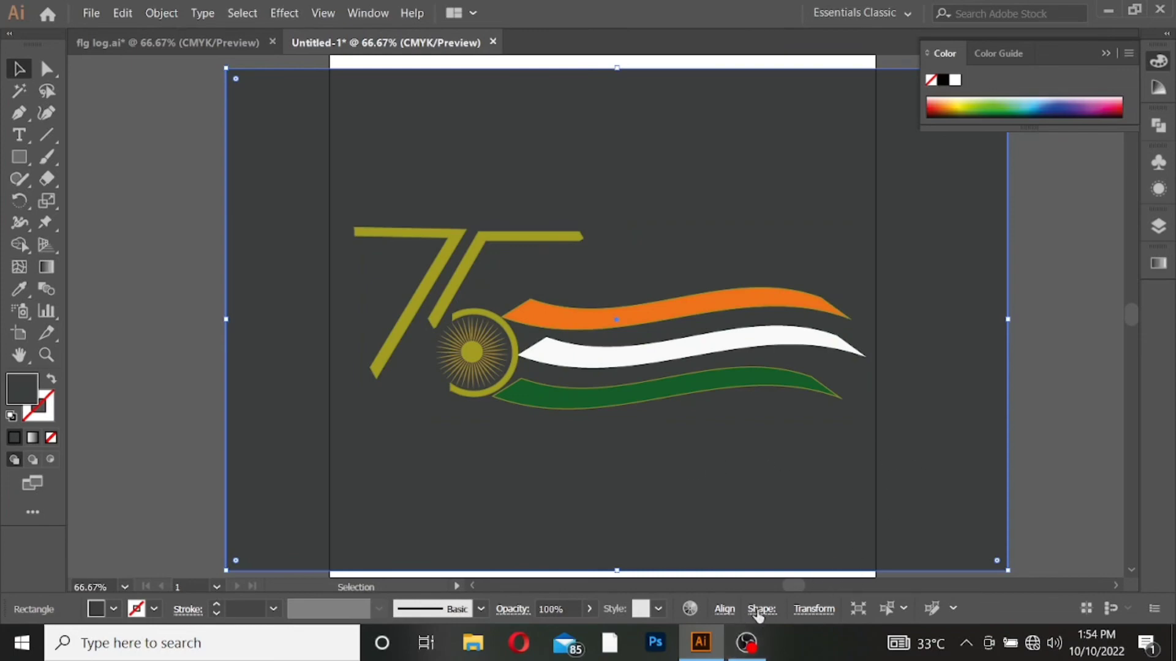
left_click(1102, 55)
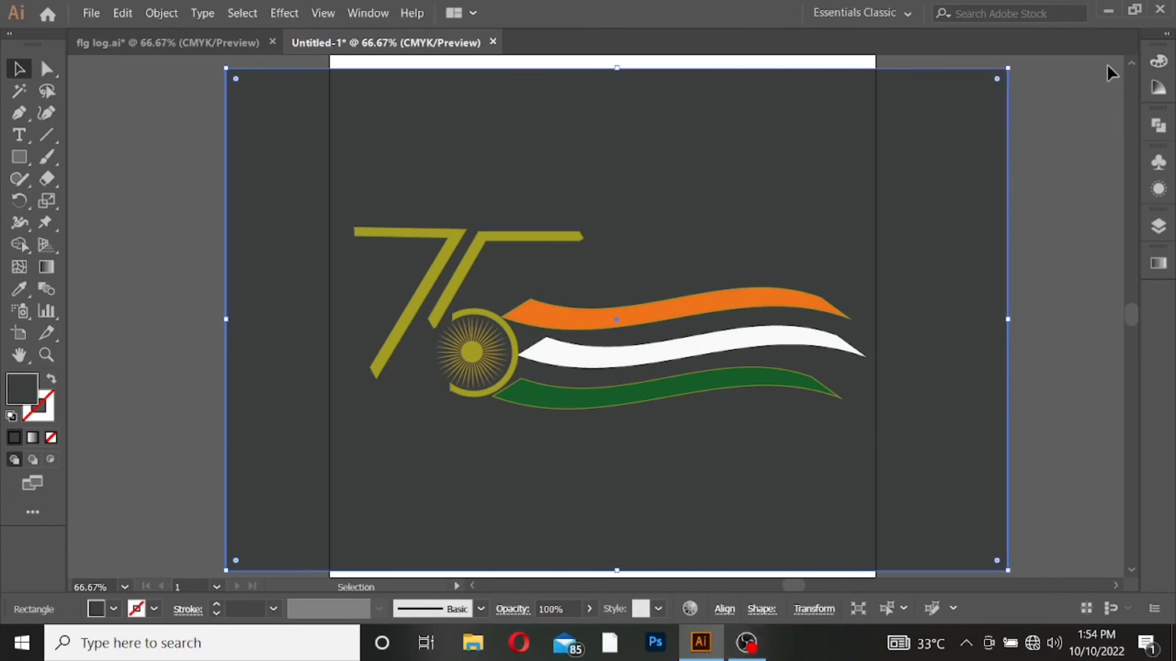